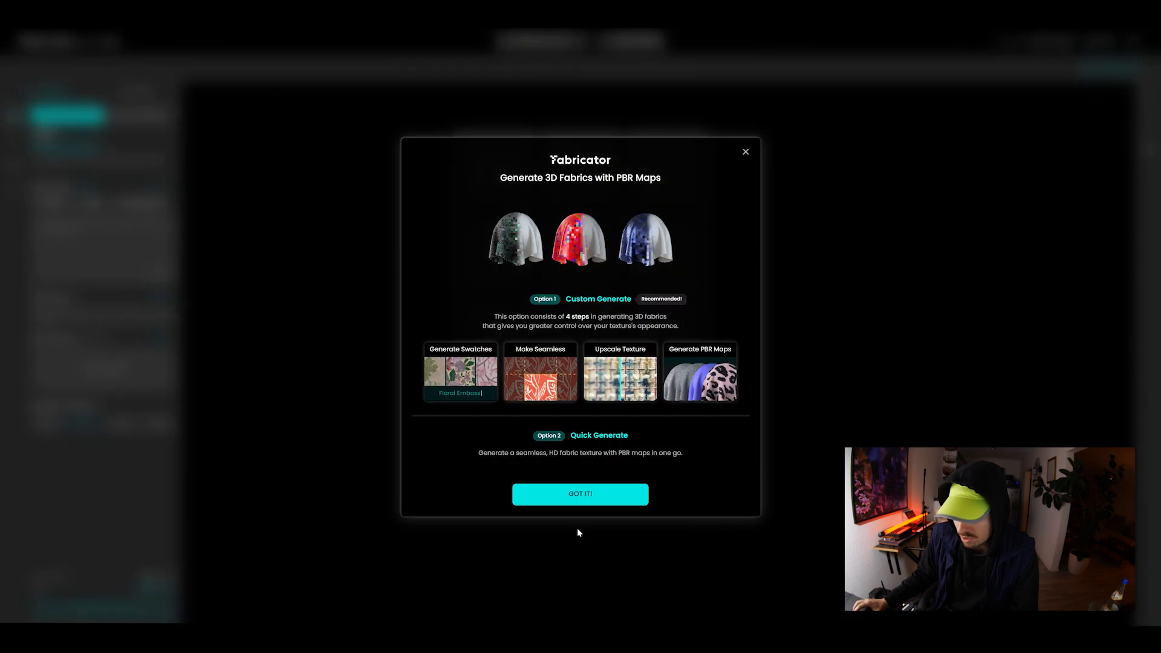
Dismiss the introduction and look at the Use your Swatch mode, ending back in the Generate Swatches prompt.
left_click(581, 495)
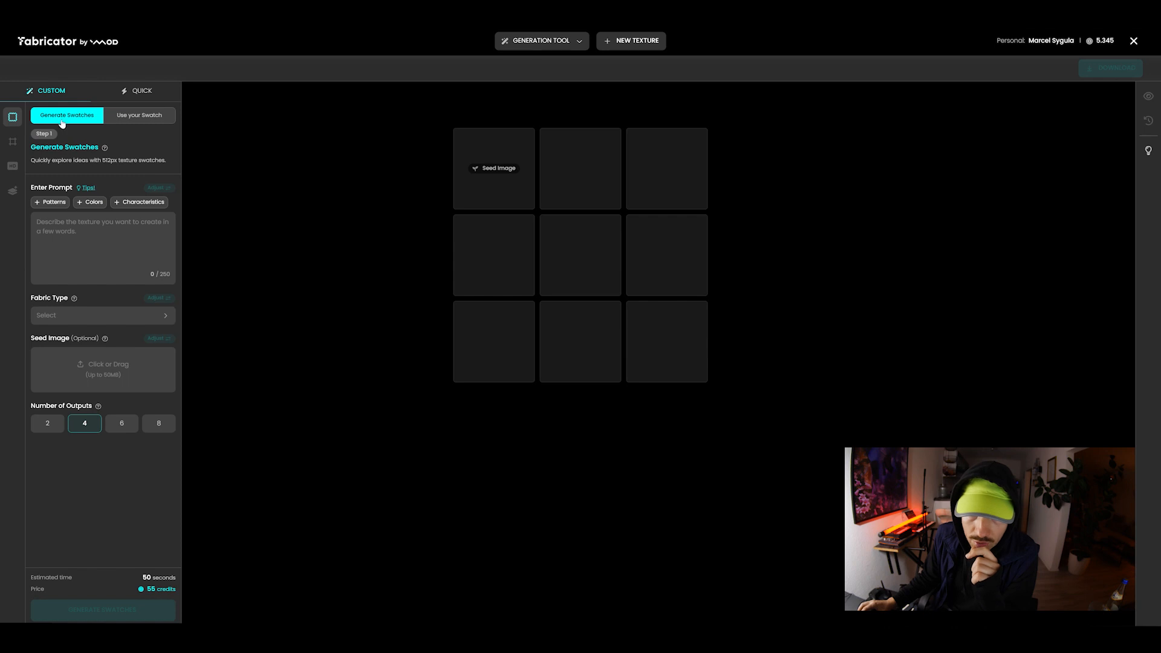
left_click(144, 120)
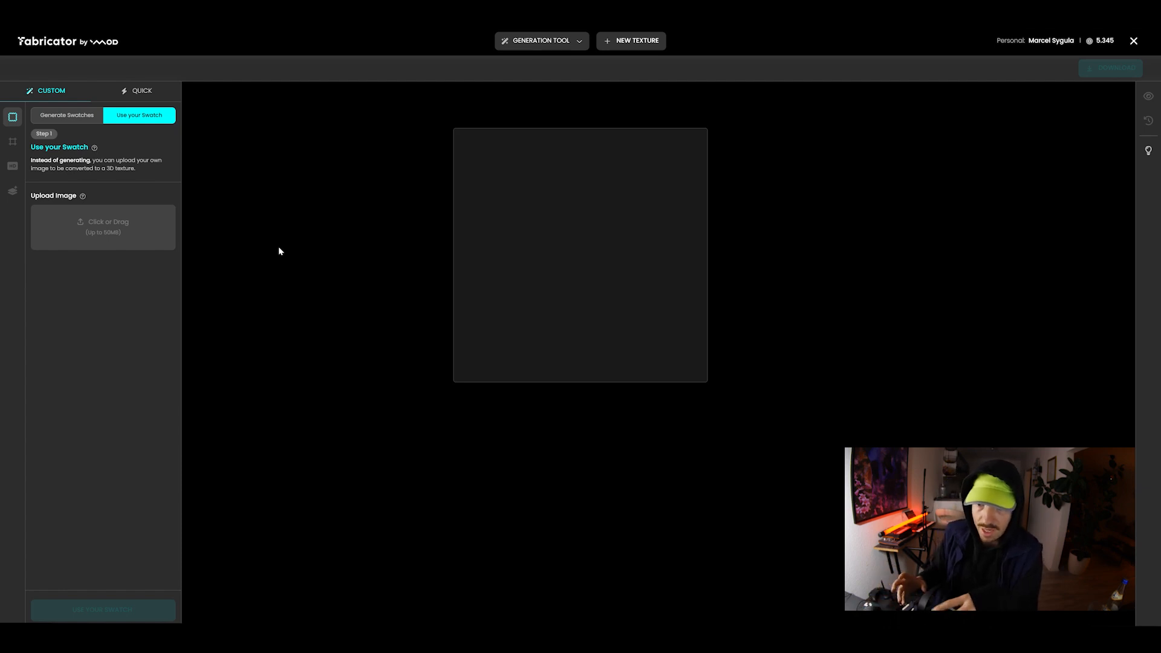
left_click(66, 119)
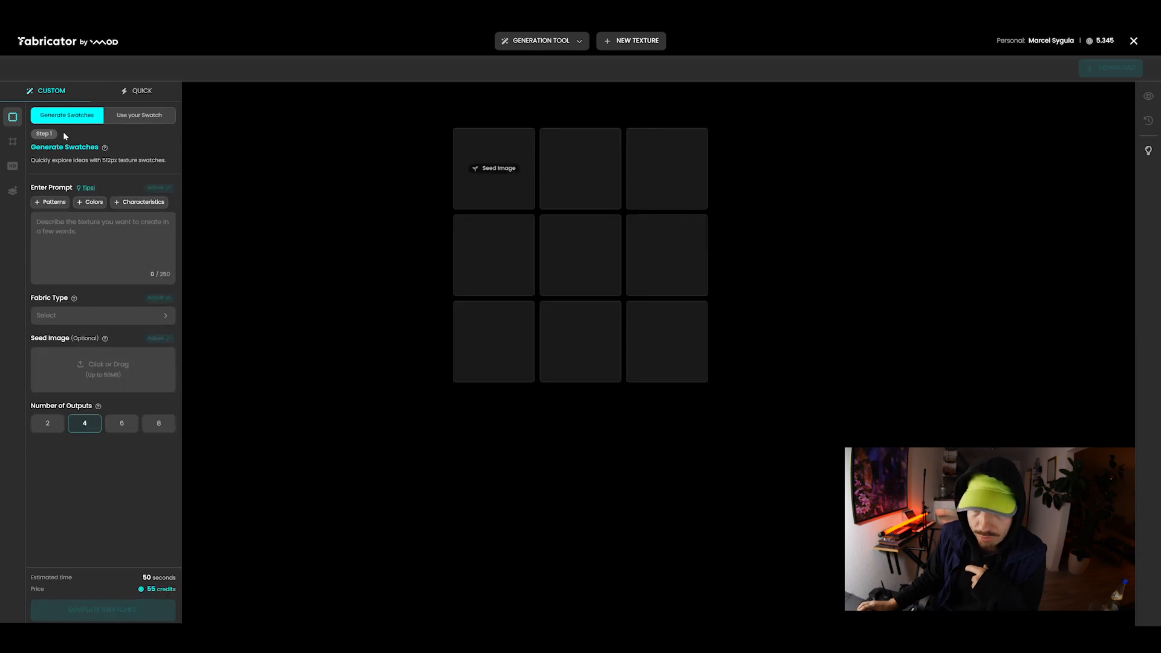
left_click(127, 248)
left_click(72, 237)
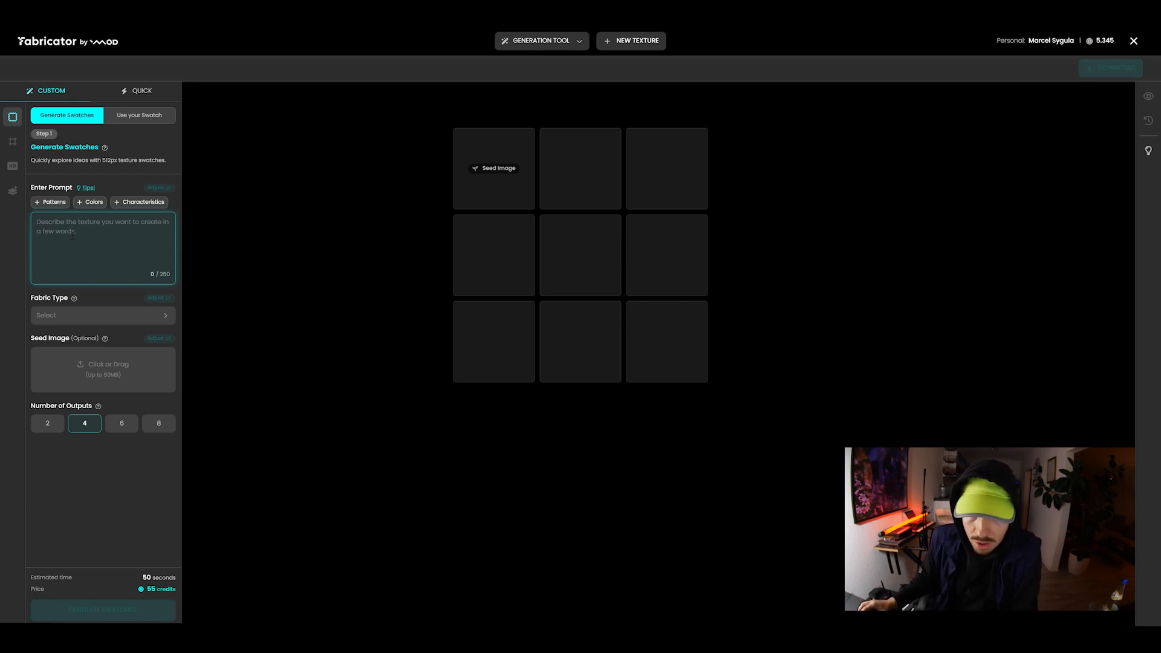
Browse the pattern suggestions, including Art Style and Artist Style, and add the Solid pattern to the prompt.
left_click(45, 204)
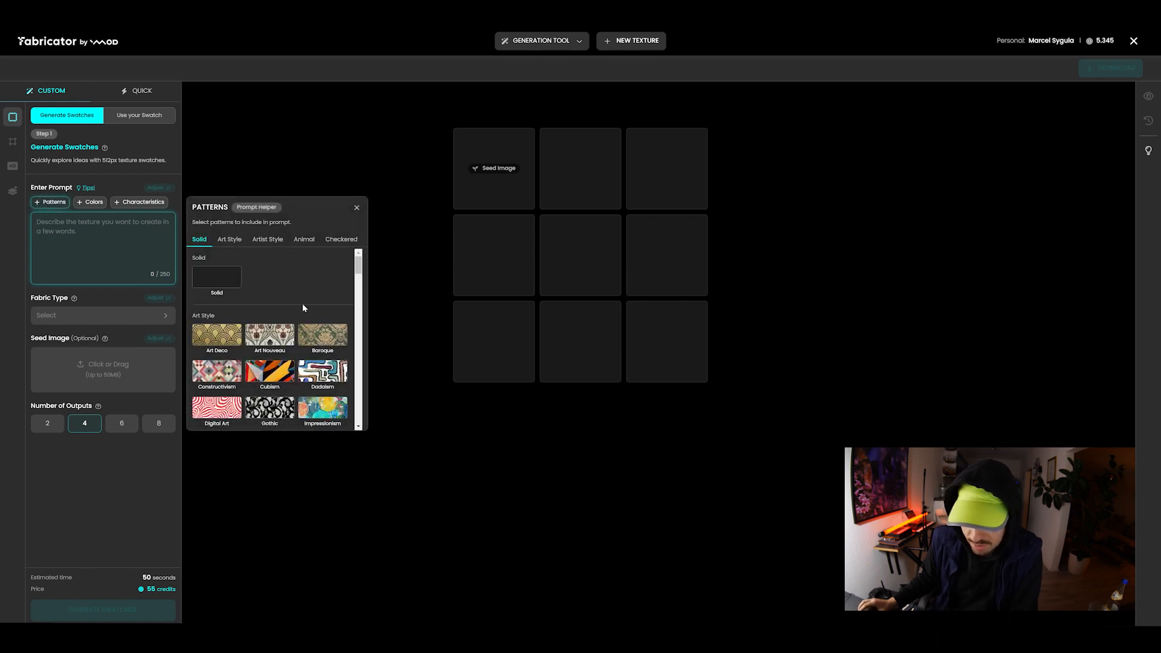
scroll(359, 262, "down", 5)
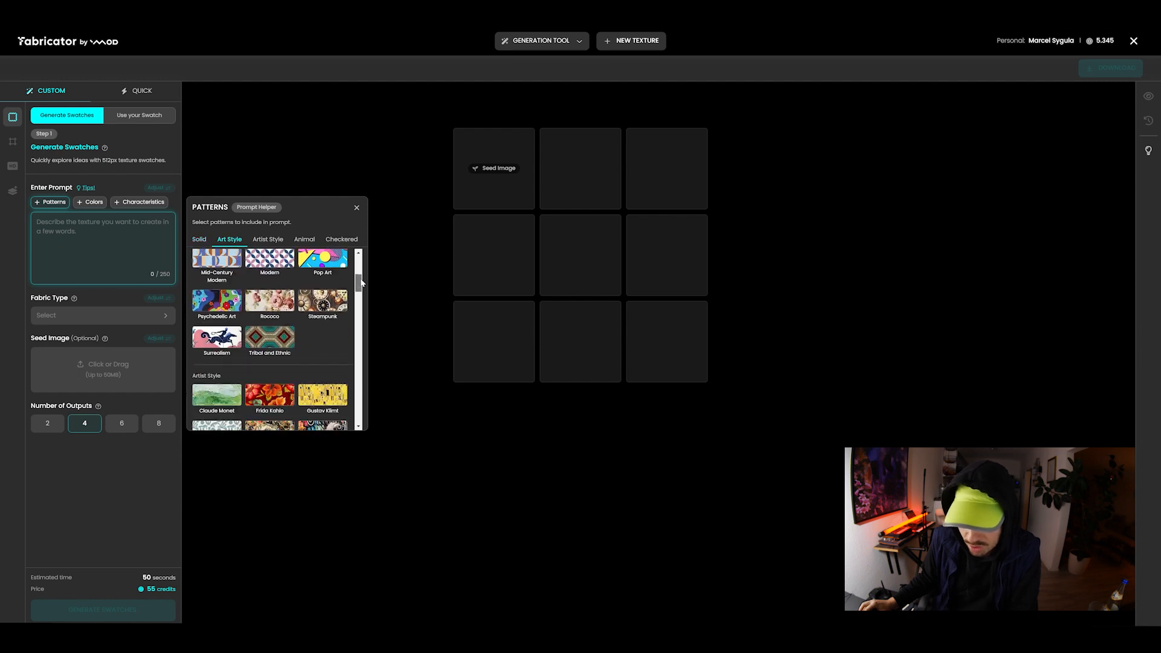
scroll(359, 261, "up", 5)
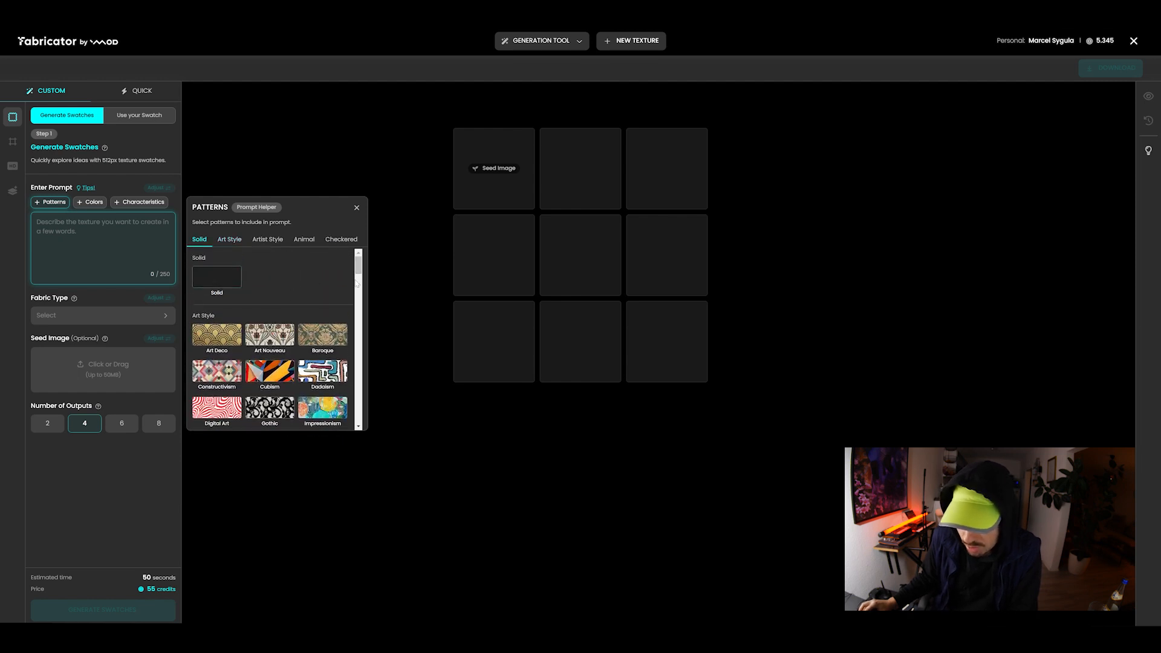
scroll(361, 267, "down", 1)
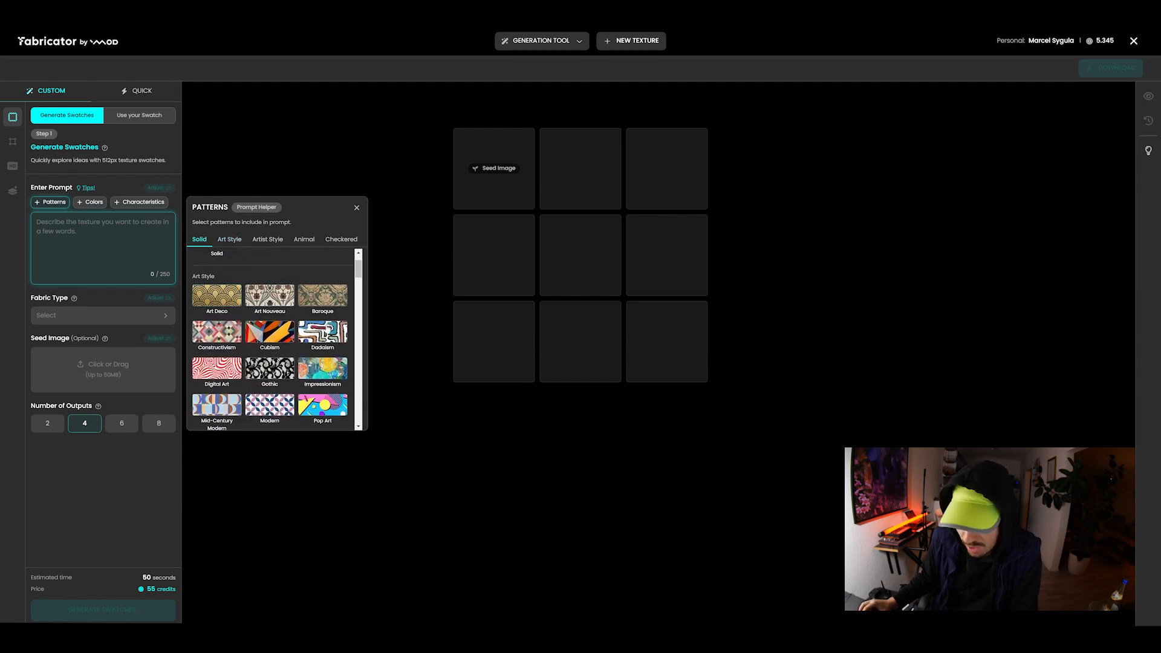
scroll(360, 271, "down", 1)
left_click_drag(360, 272, 361, 293)
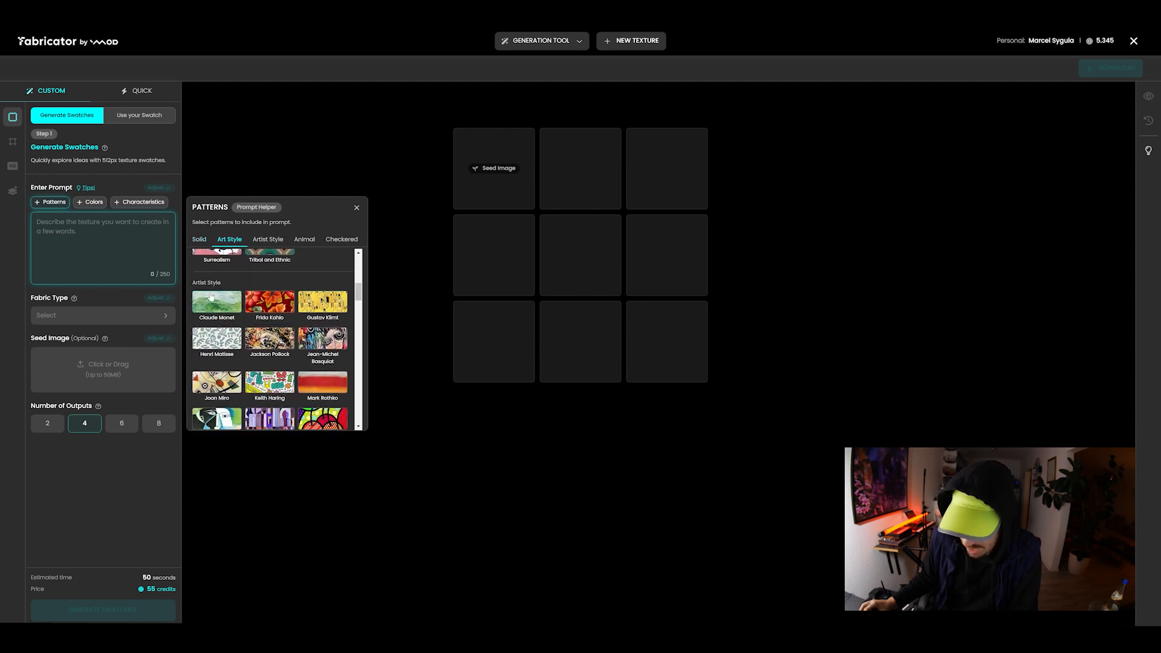
scroll(364, 291, "down", 3)
left_click_drag(364, 294, 359, 261)
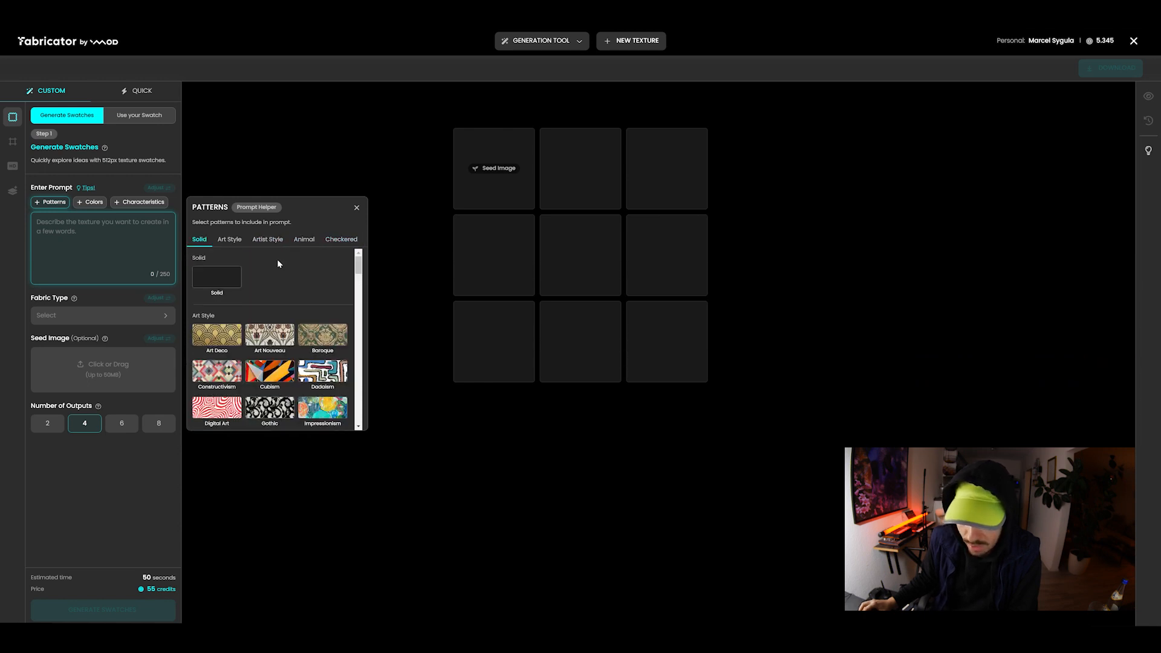
left_click(223, 278)
Add the color Sky Blue from the blue color suggestions to the prompt.
left_click(92, 202)
left_click_drag(361, 268, 363, 324)
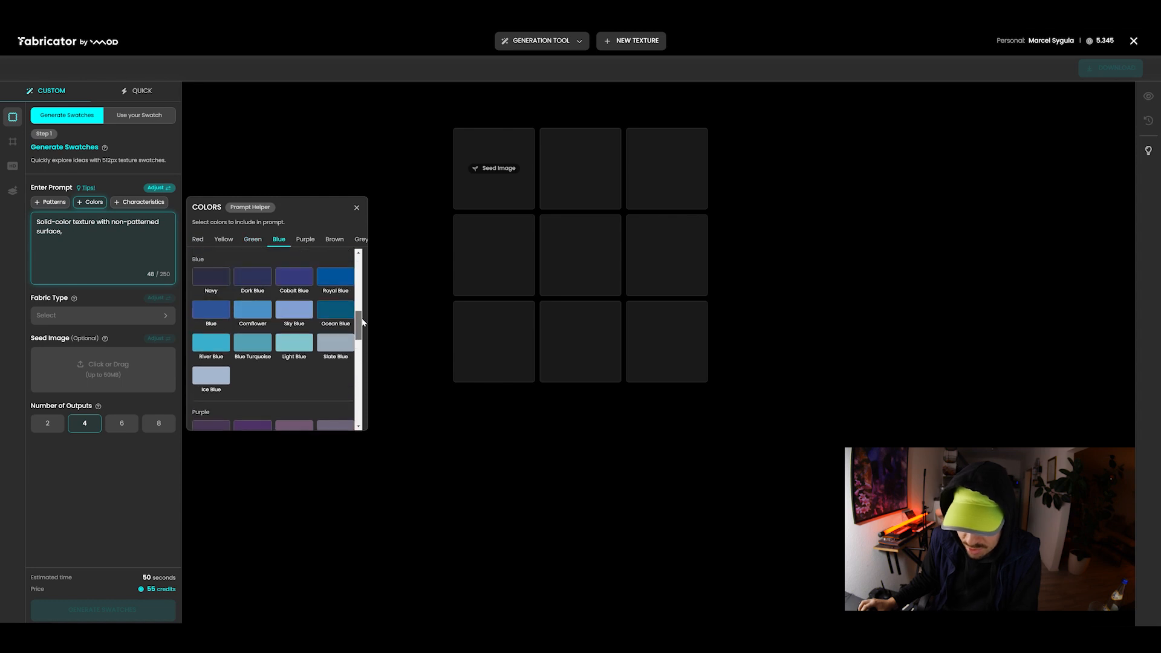
left_click(293, 311)
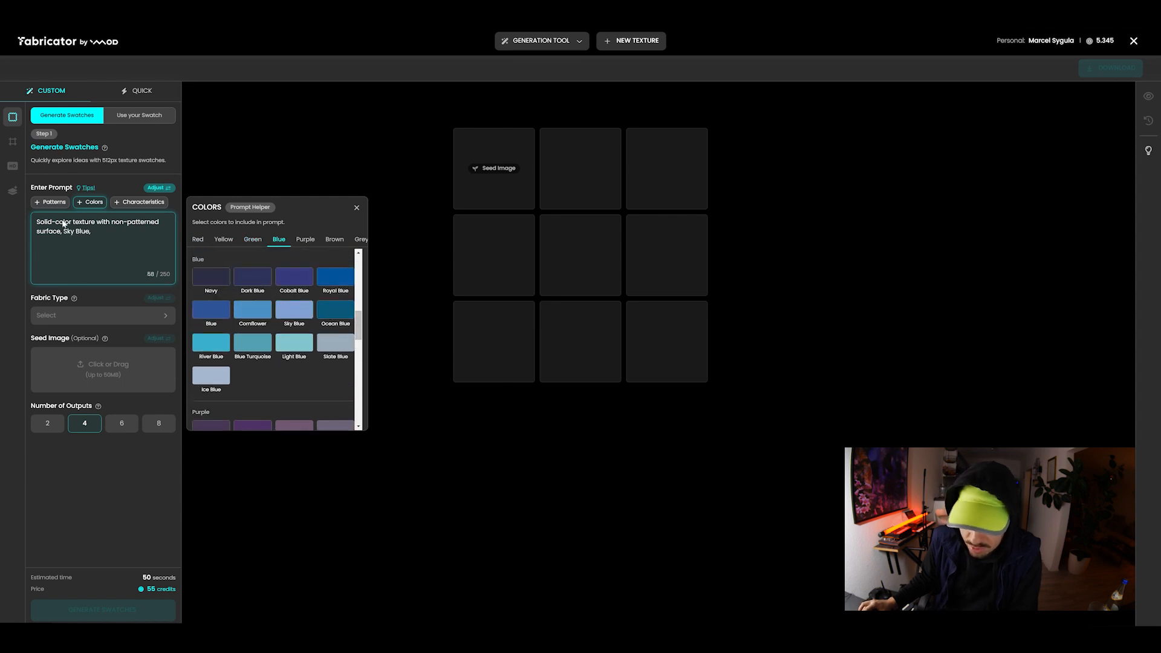
left_click(101, 231)
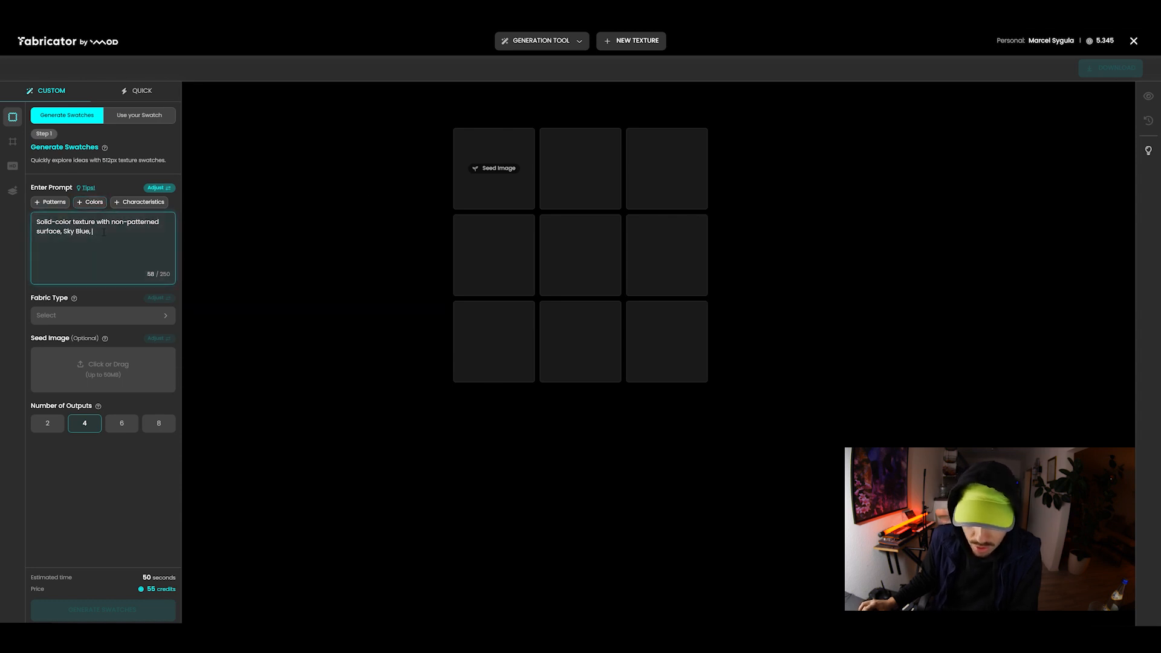
Add the Slightly glossy appearance and the Padded / Quilted texture characteristics to the prompt.
left_click(136, 205)
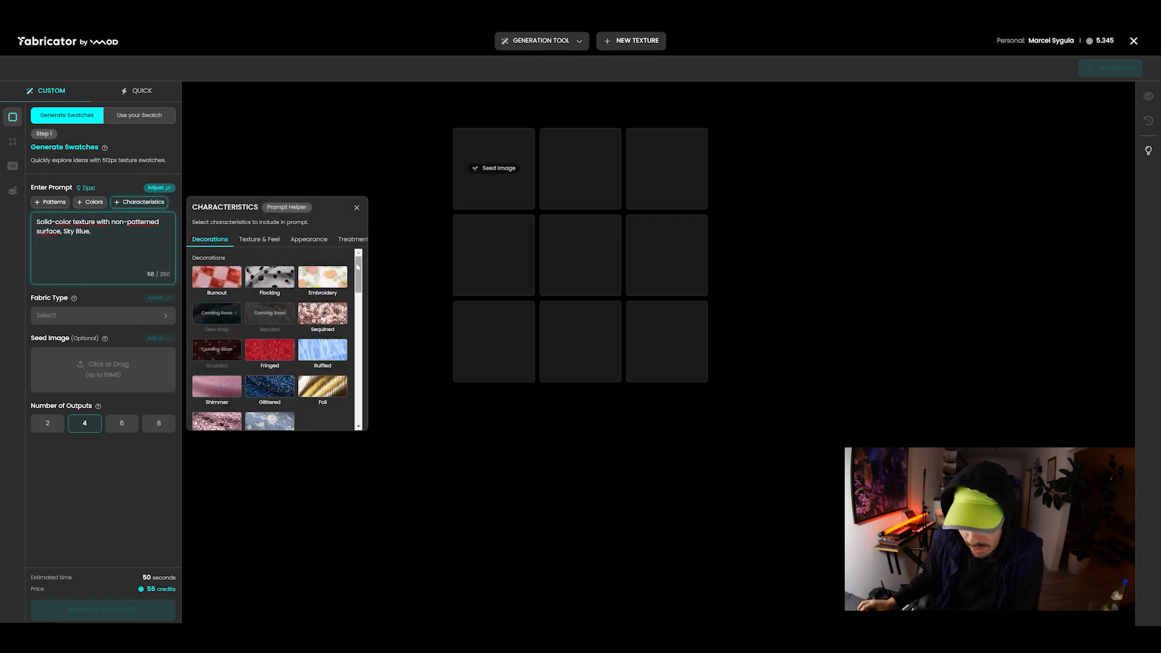
left_click_drag(361, 268, 361, 336)
left_click(211, 351)
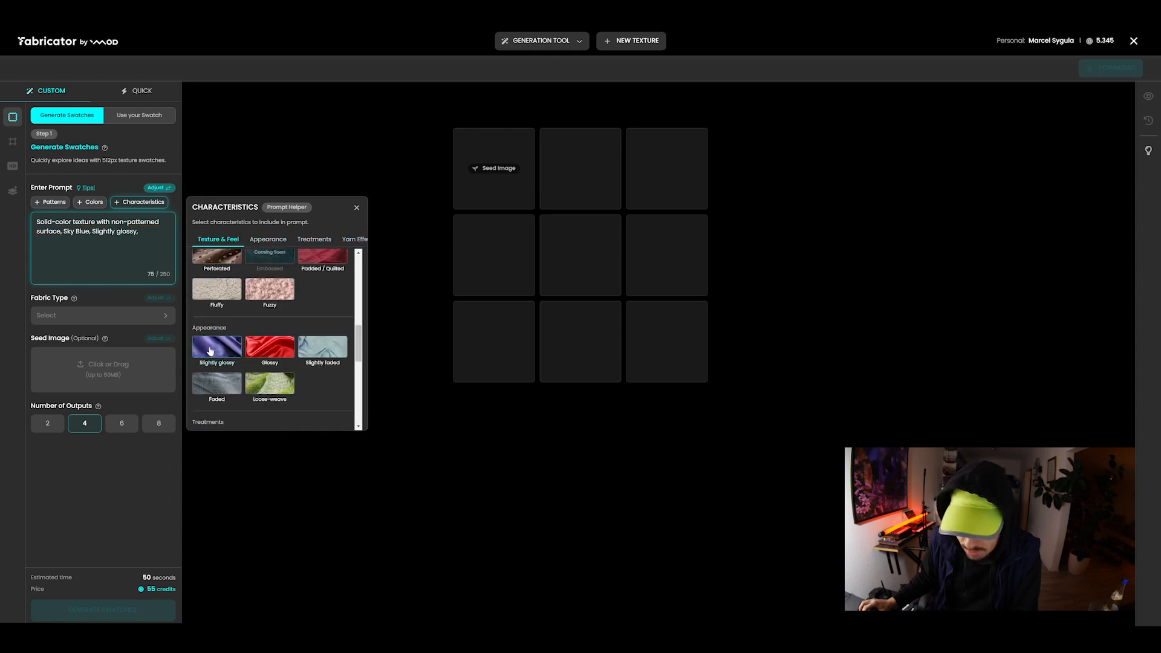
scroll(189, 327, "down", 1)
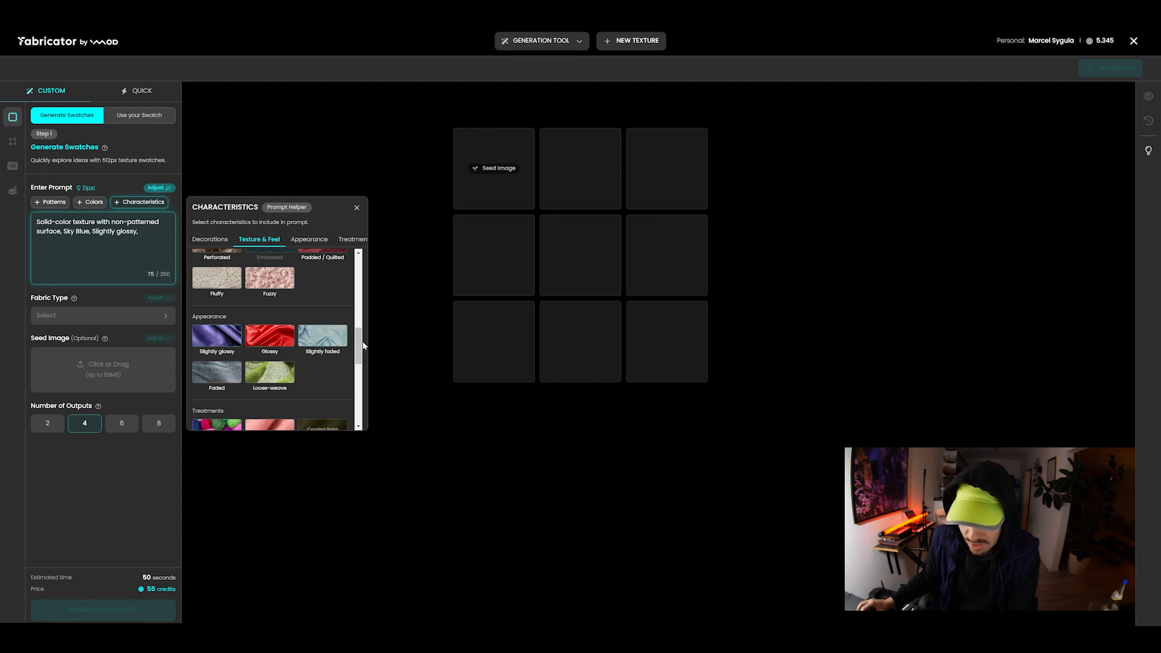
left_click_drag(361, 349, 363, 327)
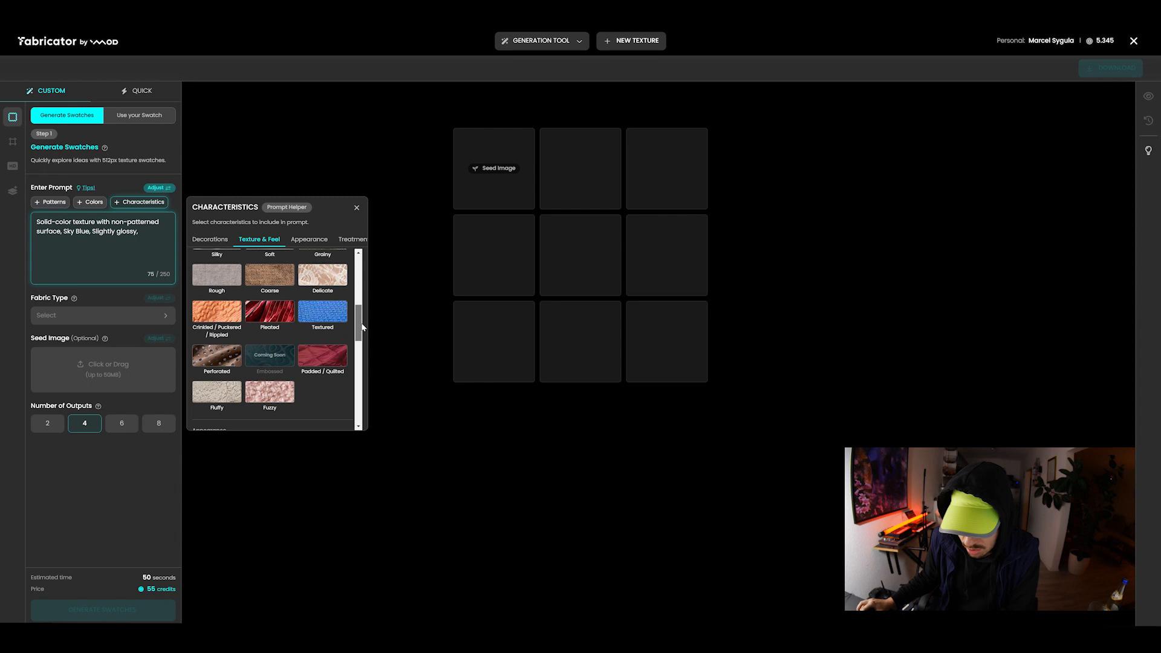
left_click(324, 357)
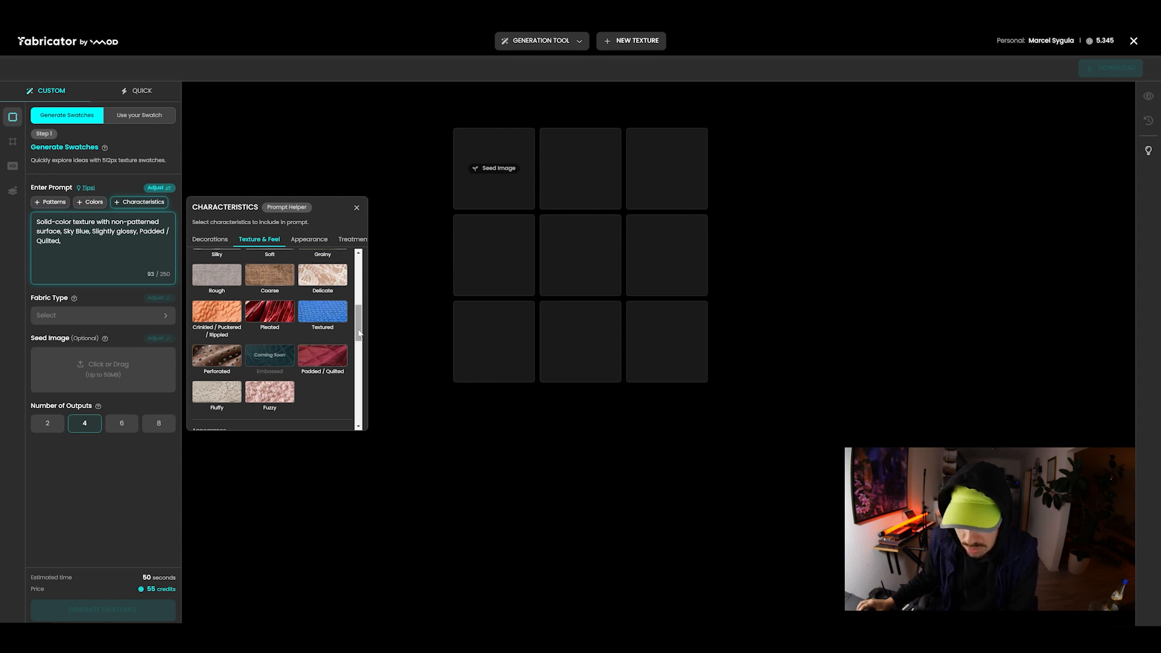
Extend the prompt with "sci-fi, futuristic, sportwear, simple minimalistic pattern".
left_click(86, 248)
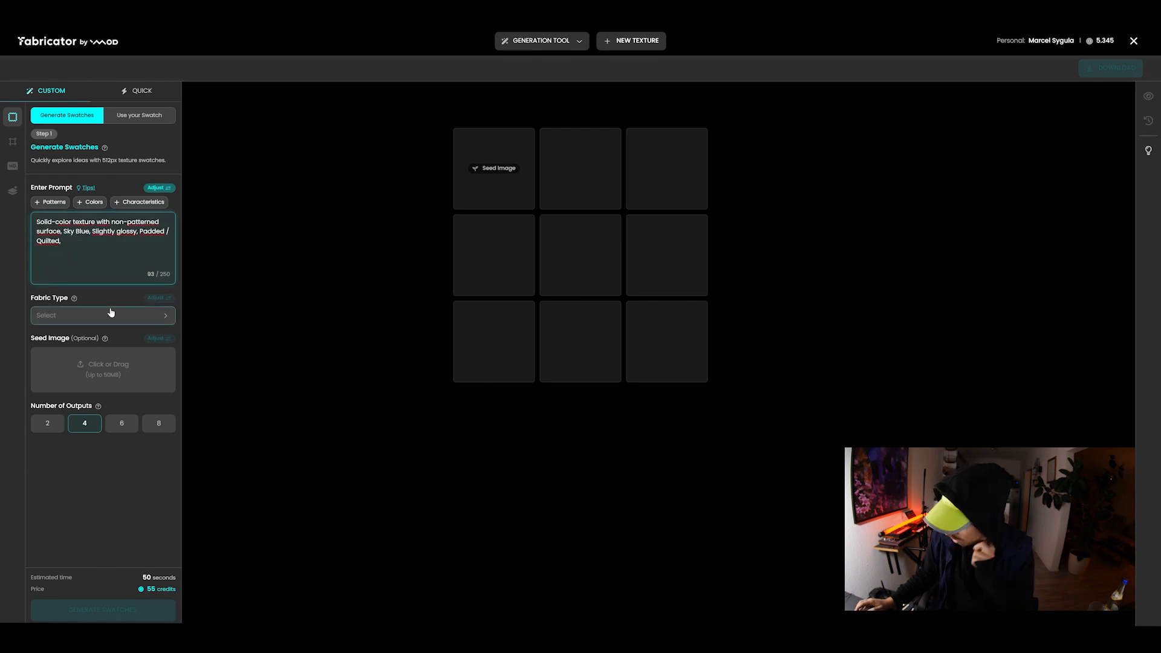
type("sqi-fi, futur")
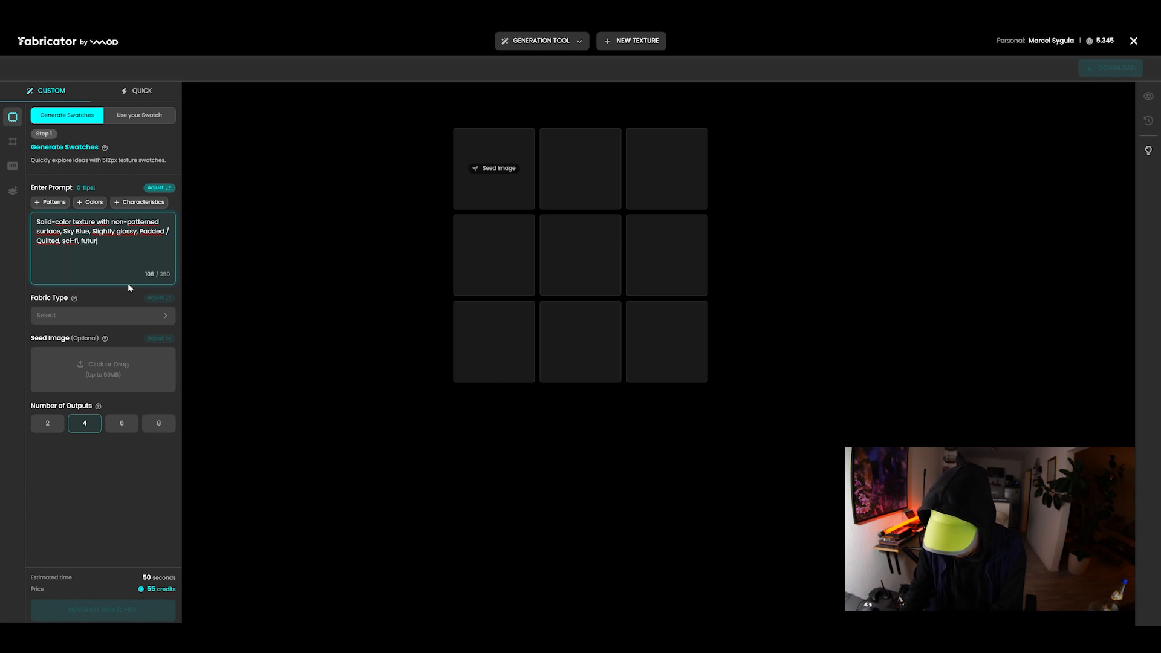
type("istic, sportwear")
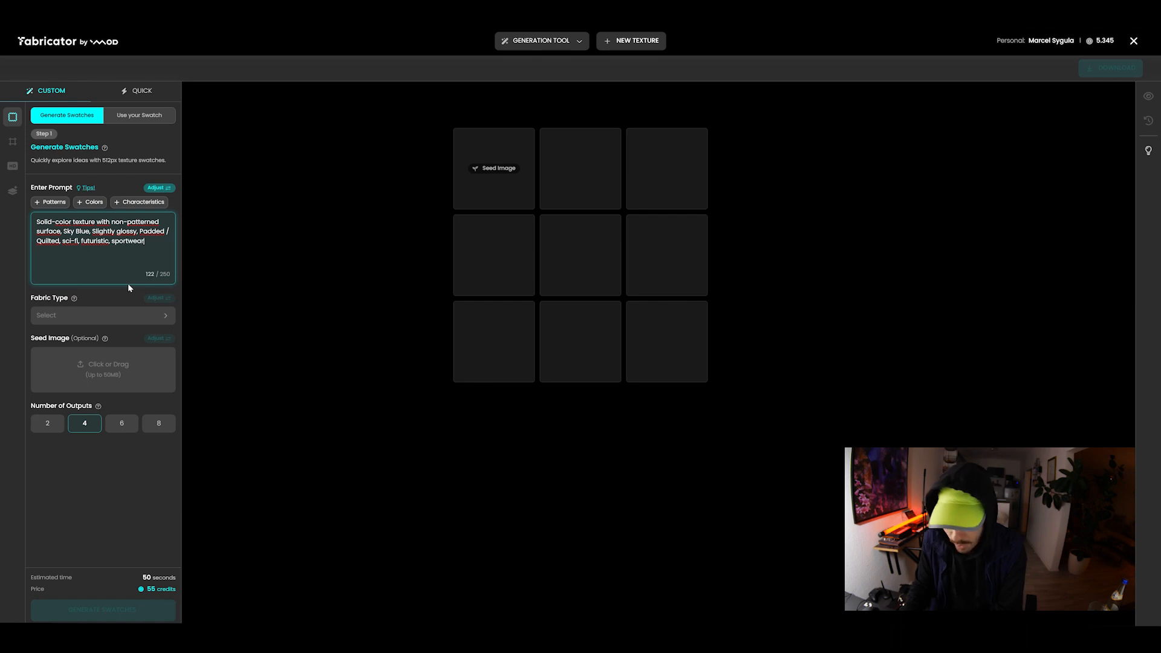
type(", ")
type("simpl")
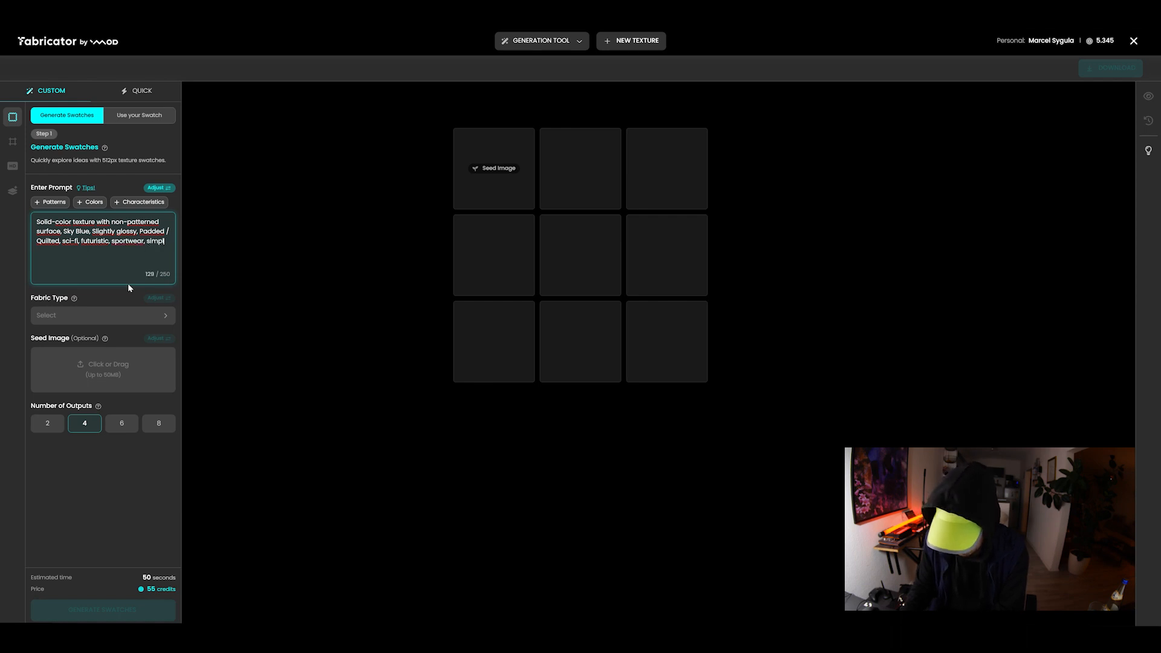
type("e minimalistic p")
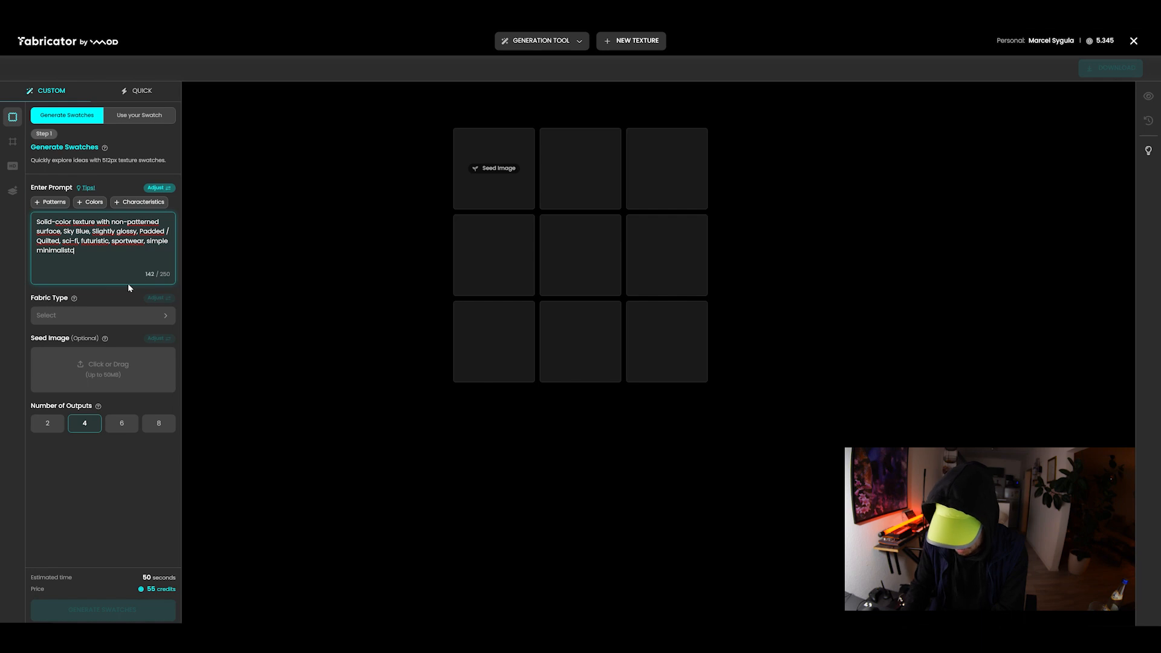
type("attern")
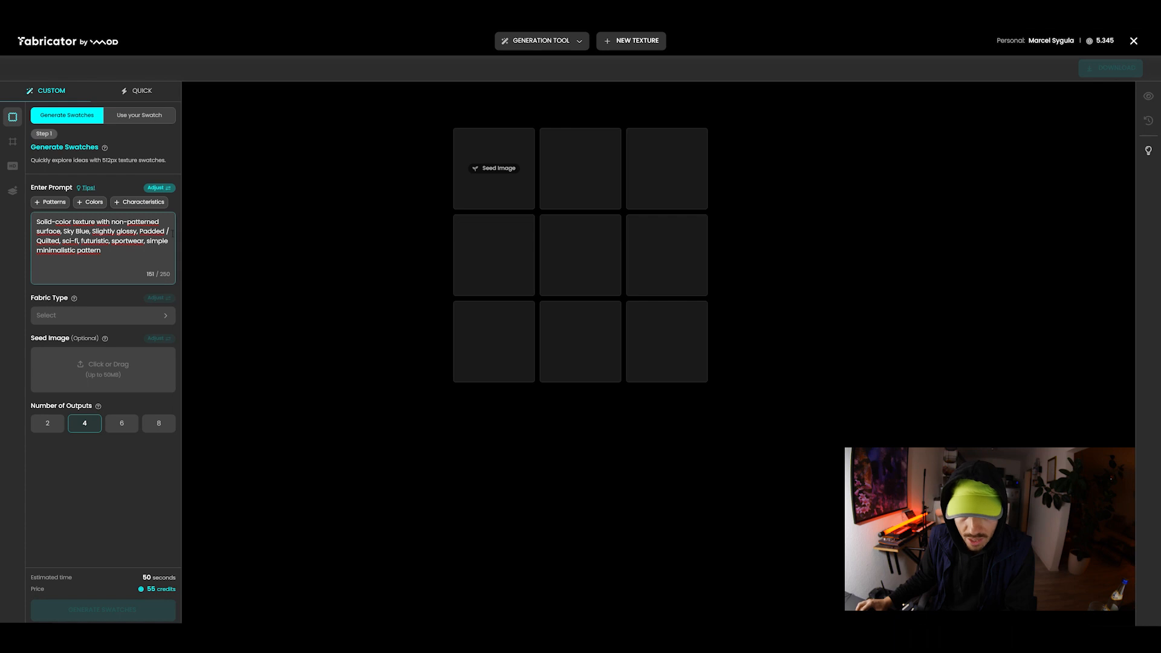
Set the fabric type to Ripstop.
left_click(64, 316)
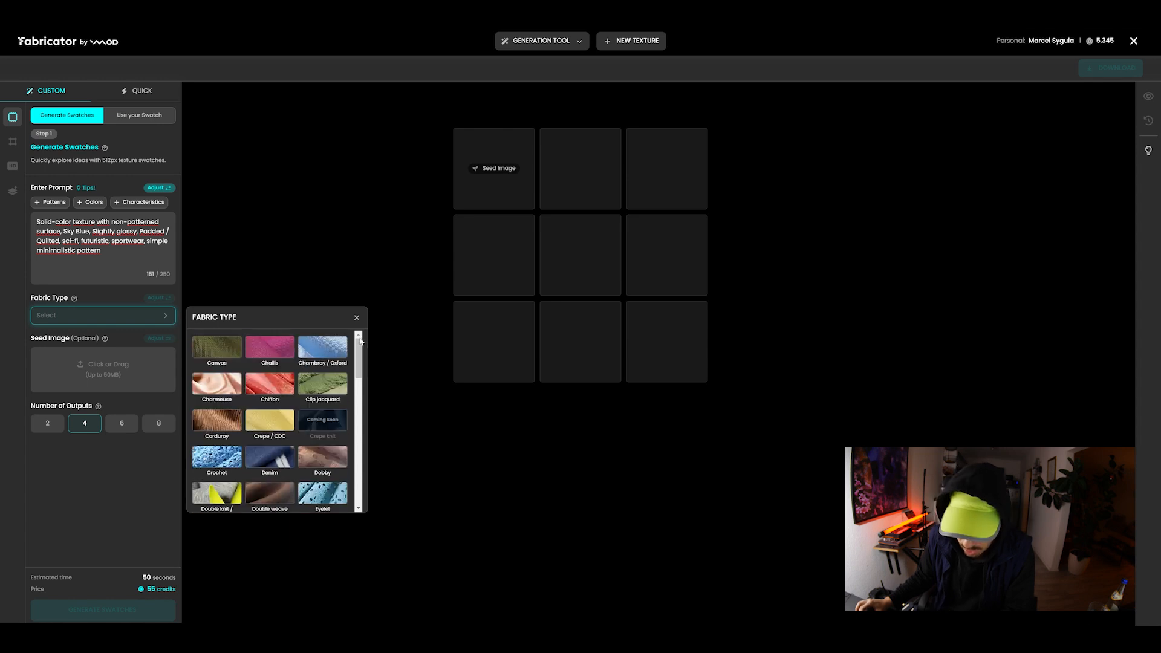
left_click_drag(360, 342, 350, 457)
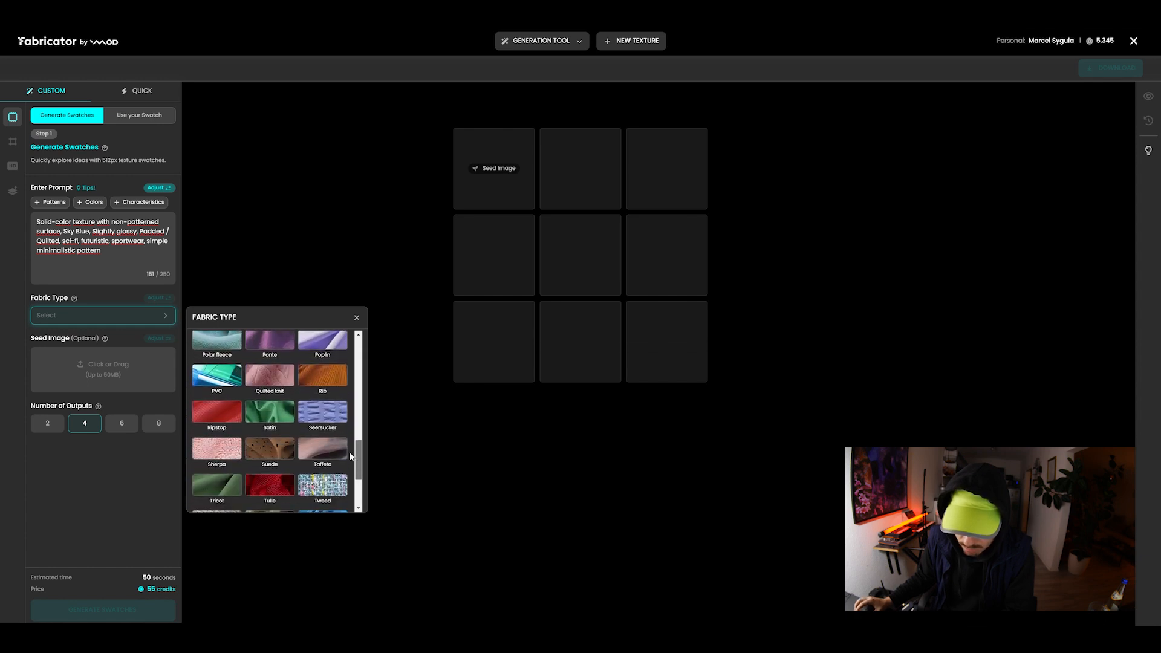
left_click(224, 416)
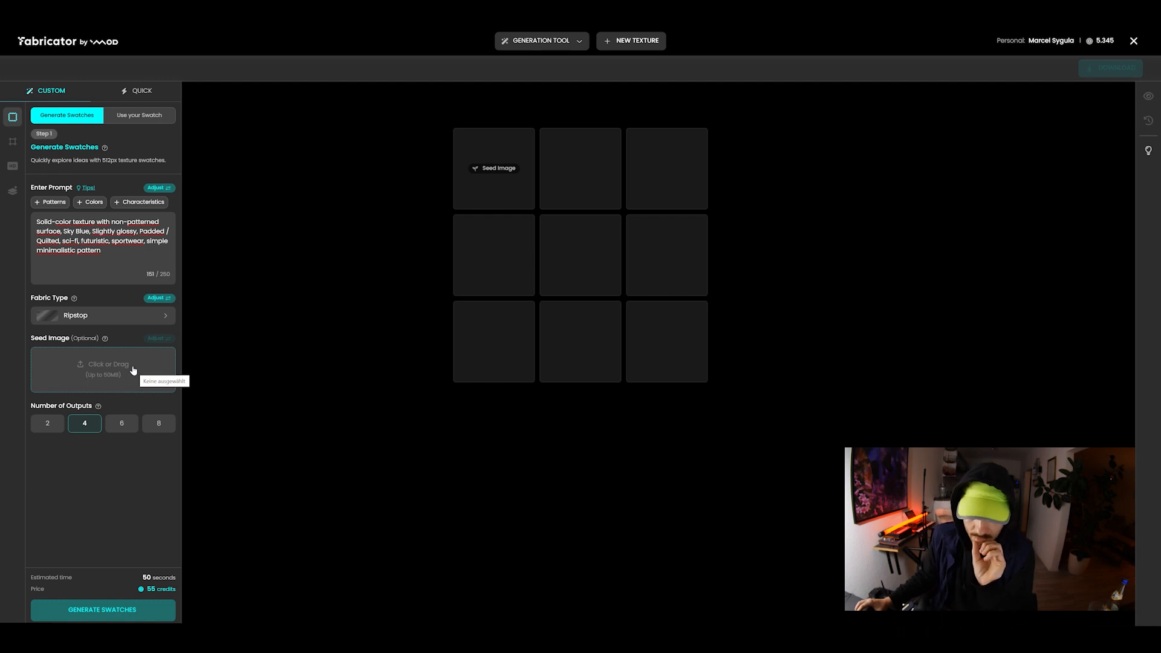
mouse_move(105, 340)
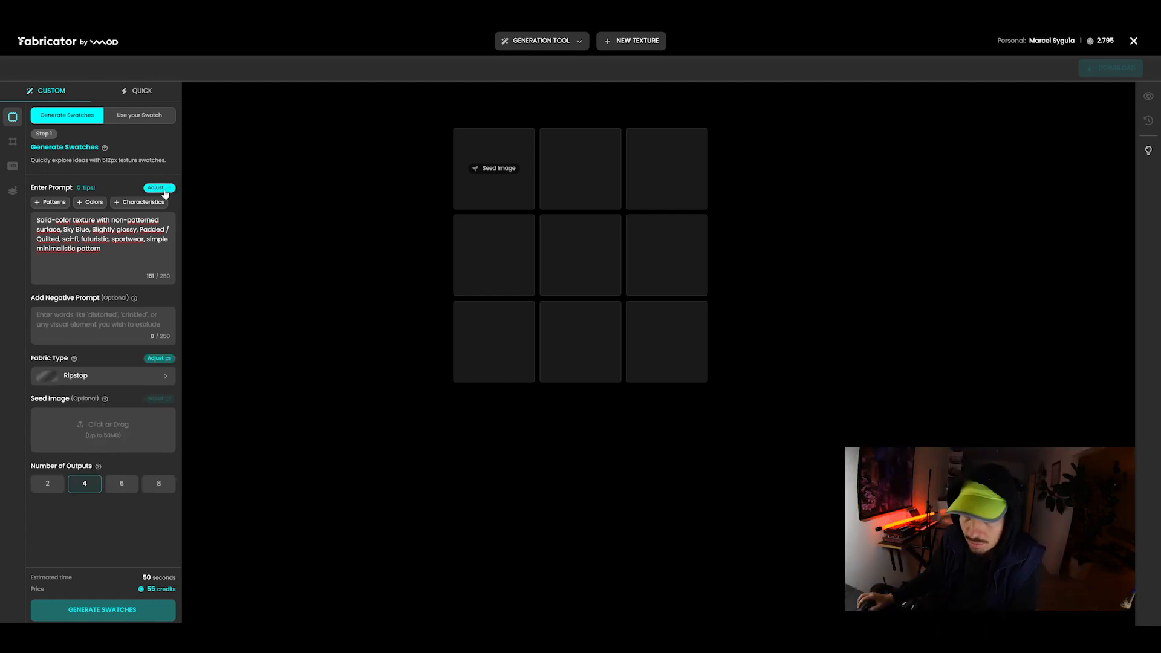
Adjust the text prompt's emphasis by setting the weight of "futuristic" to +3 and "pattern" to -3.
left_click(158, 187)
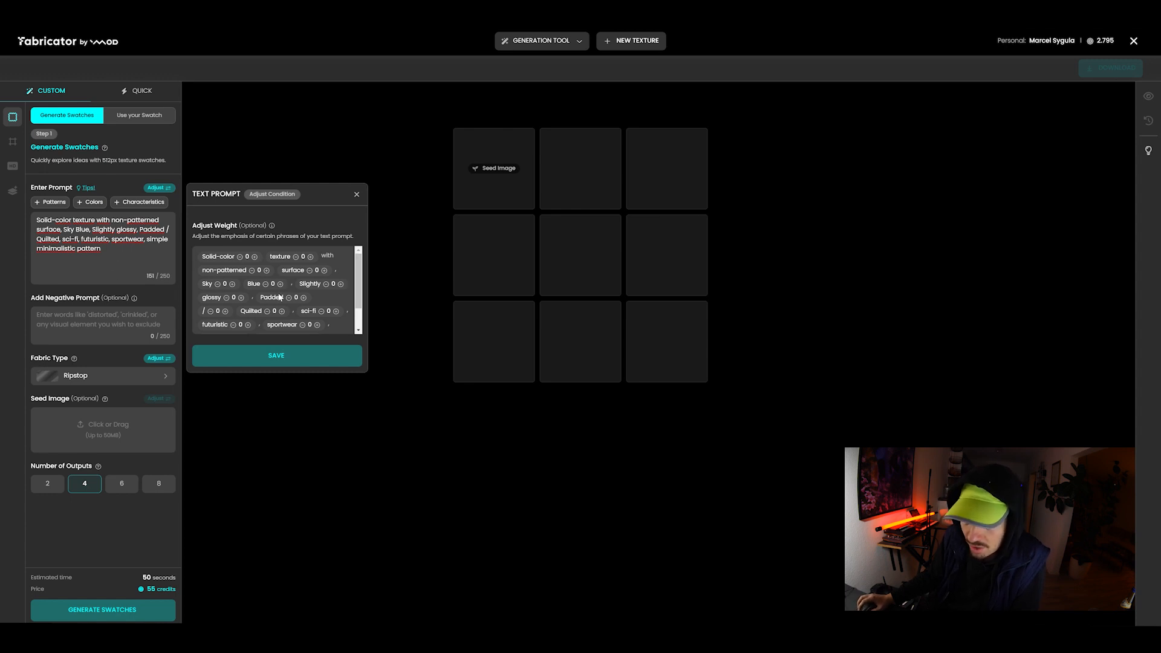
scroll(260, 296, "down", 2)
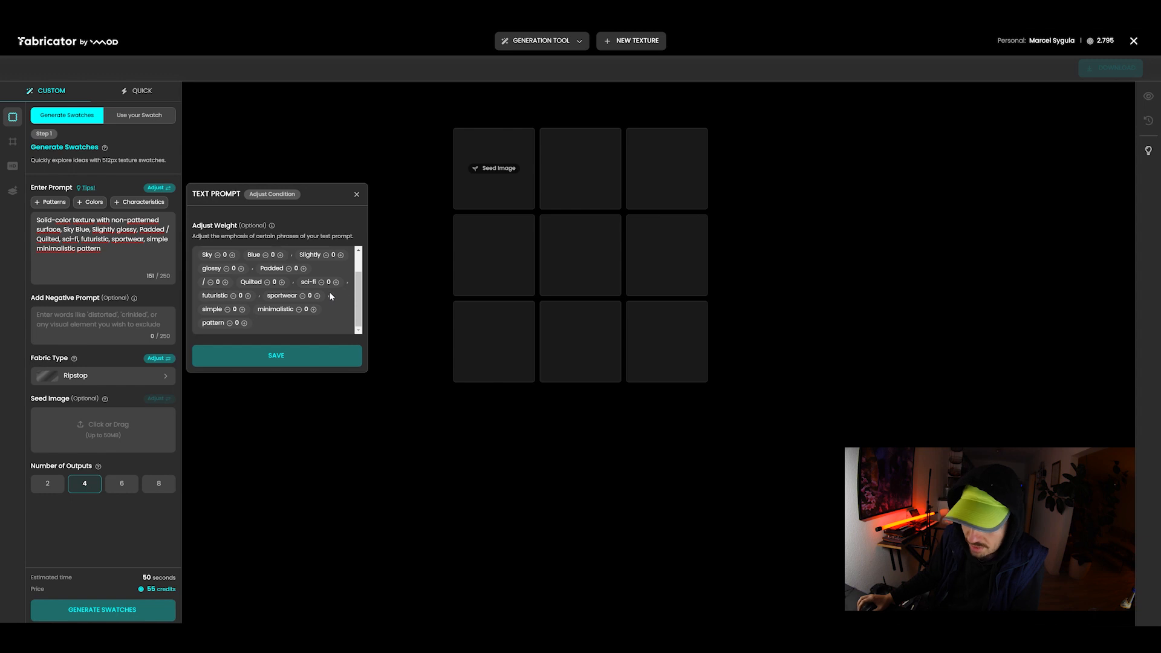
left_click(248, 297)
left_click(251, 296)
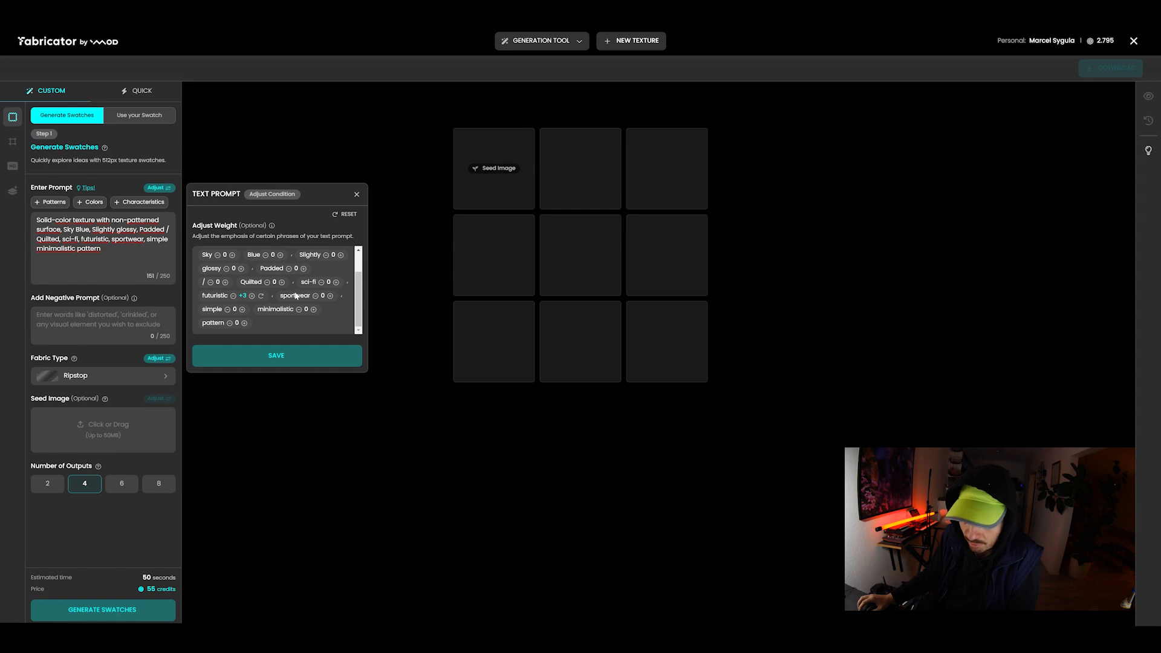
left_click(229, 324)
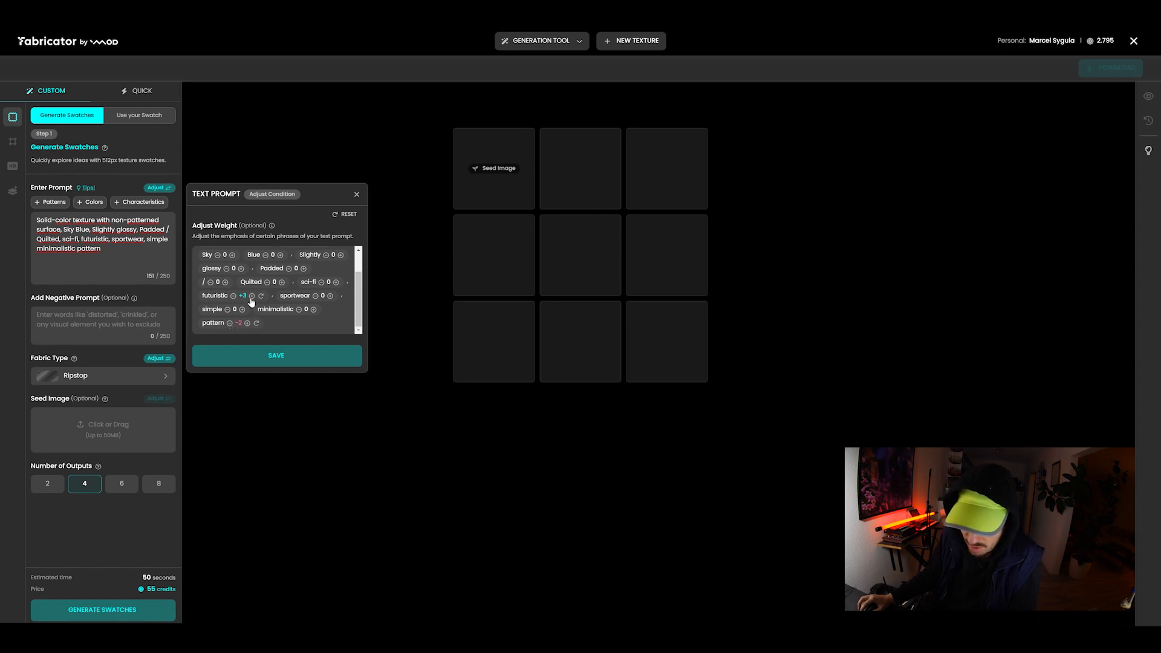
left_click(229, 323)
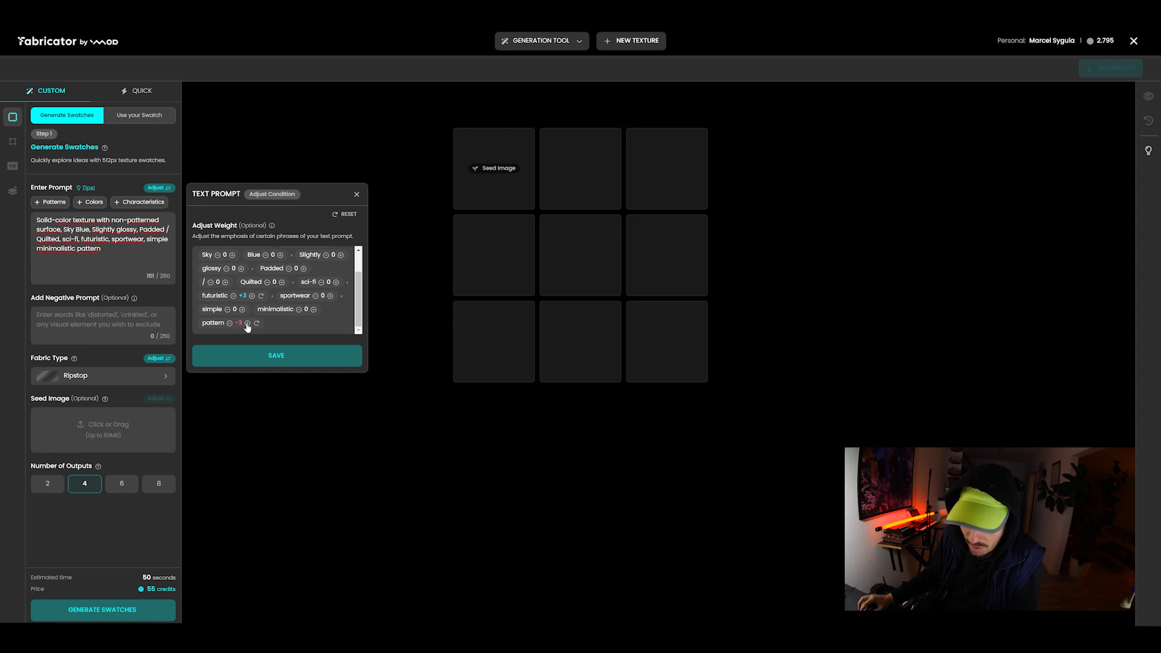
left_click(229, 324)
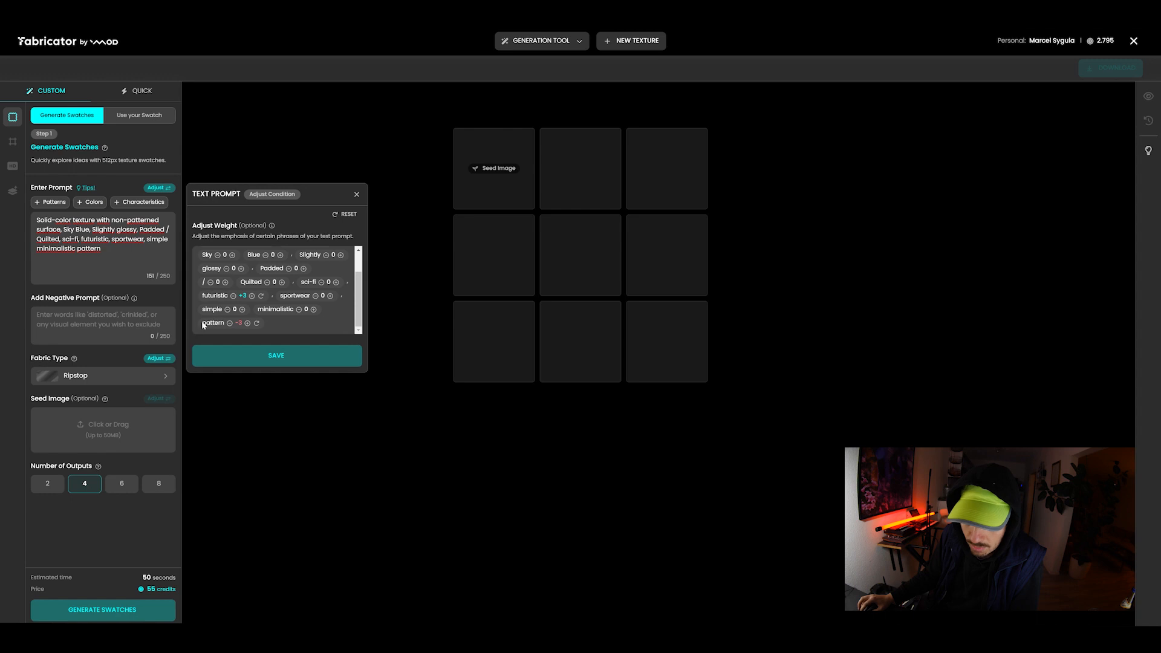
left_click_drag(203, 324, 225, 326)
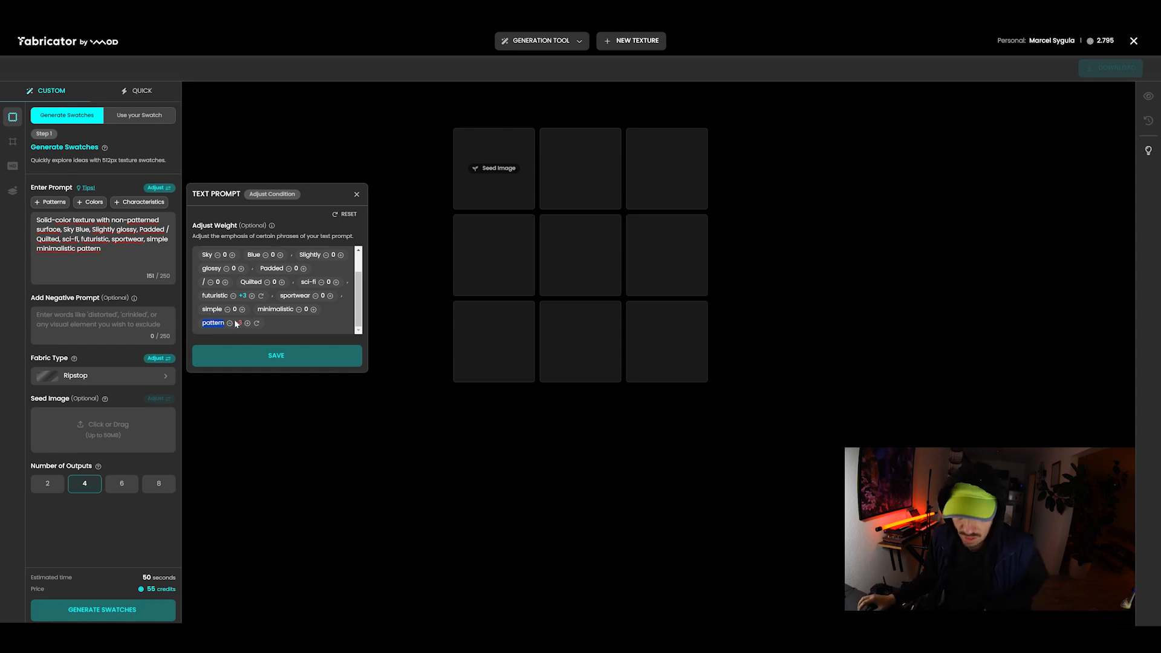
Set the prompt weight of "simple" to -1 and "sci-fi" to +3, and save the adjusted weights.
left_click(227, 310)
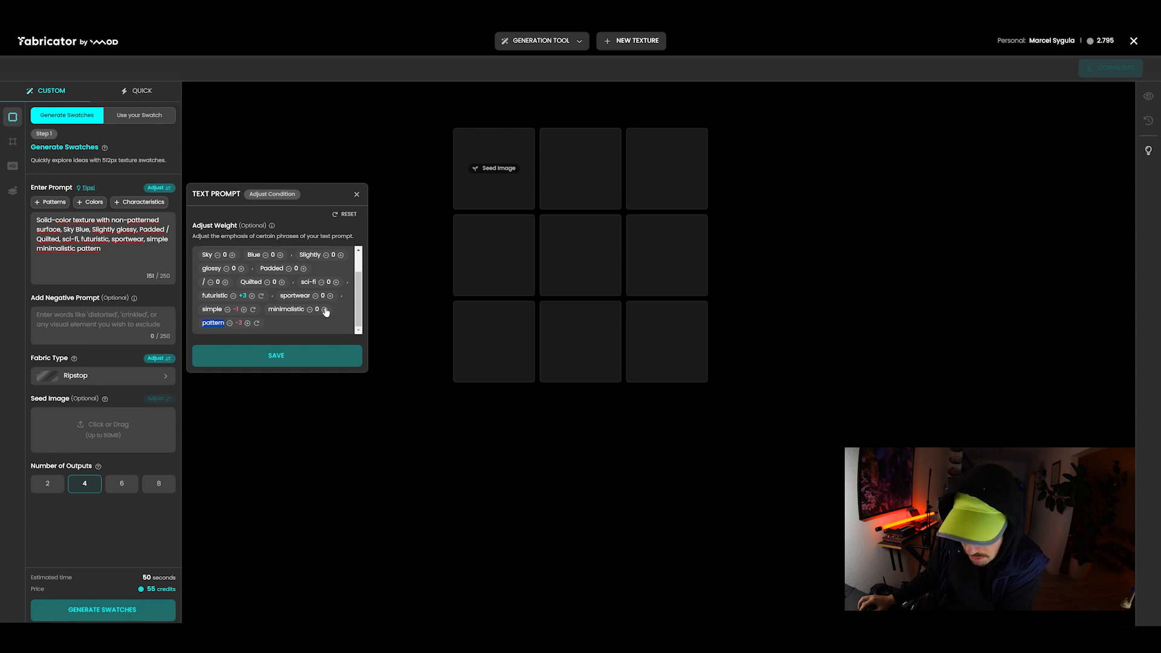
left_click(335, 282)
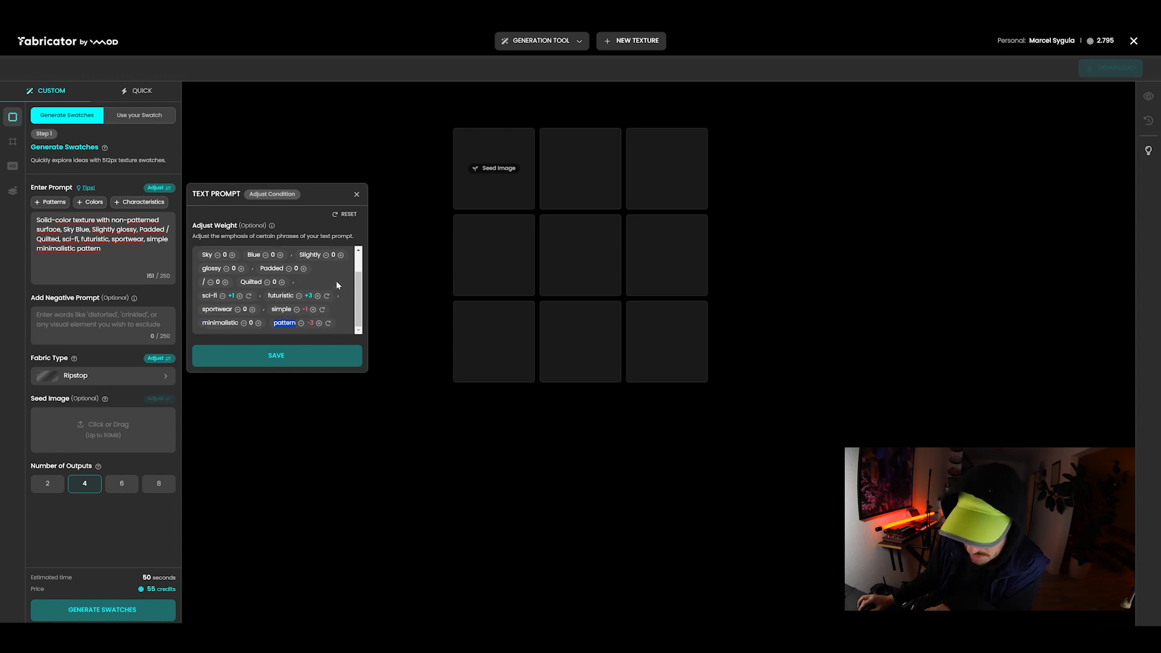
left_click(240, 296)
left_click(239, 297)
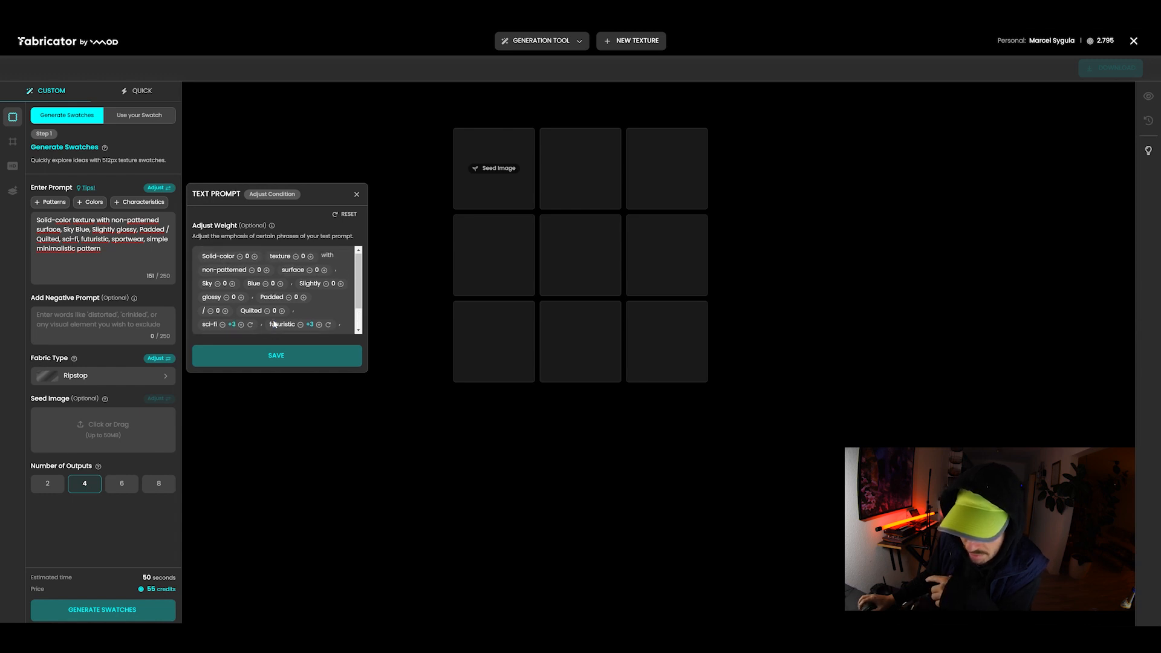
left_click(285, 357)
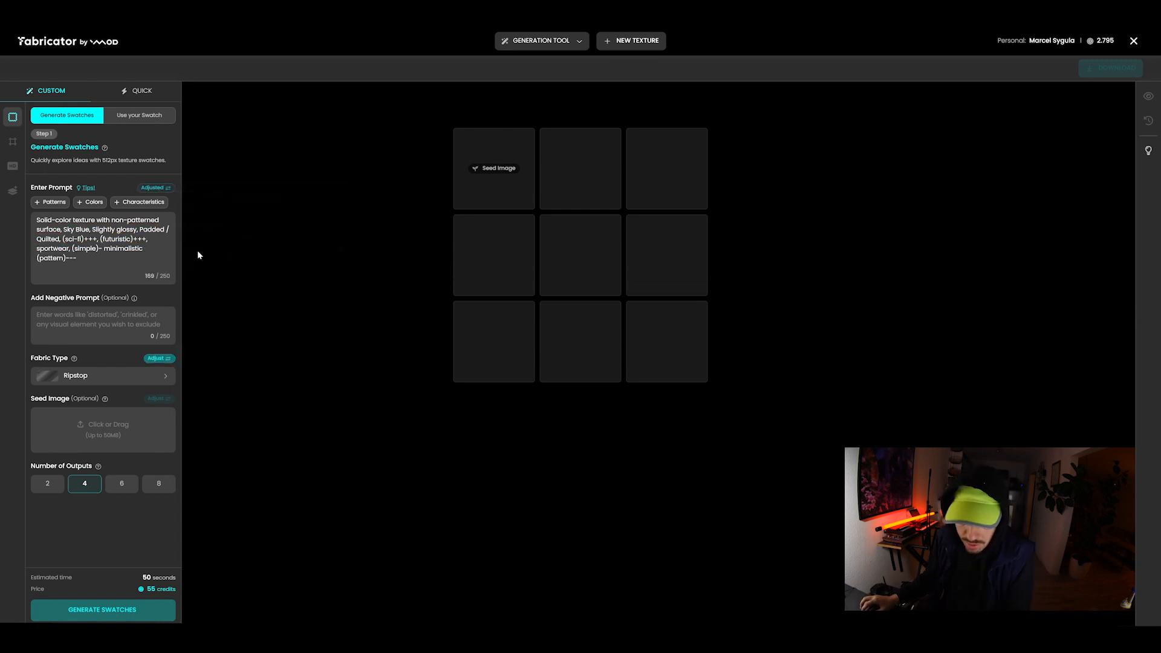
Append ", lightweight, thin" to the Ripstop fabric type's prefix prompt and save it.
left_click(158, 358)
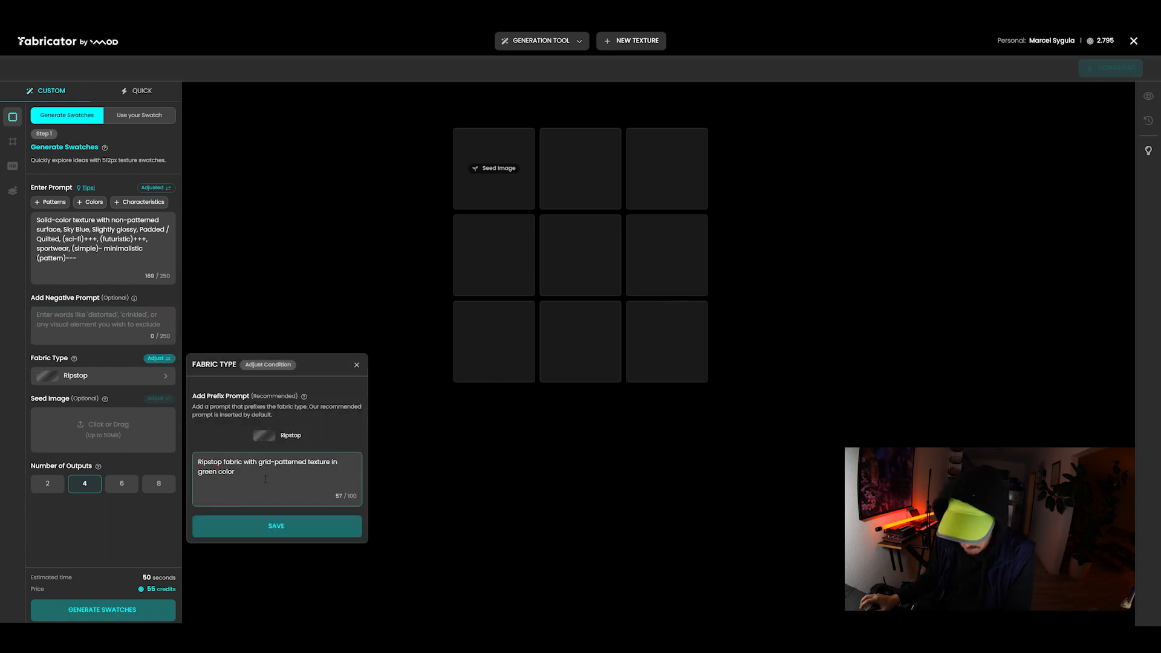
left_click(267, 475)
type(", lightweight, thin")
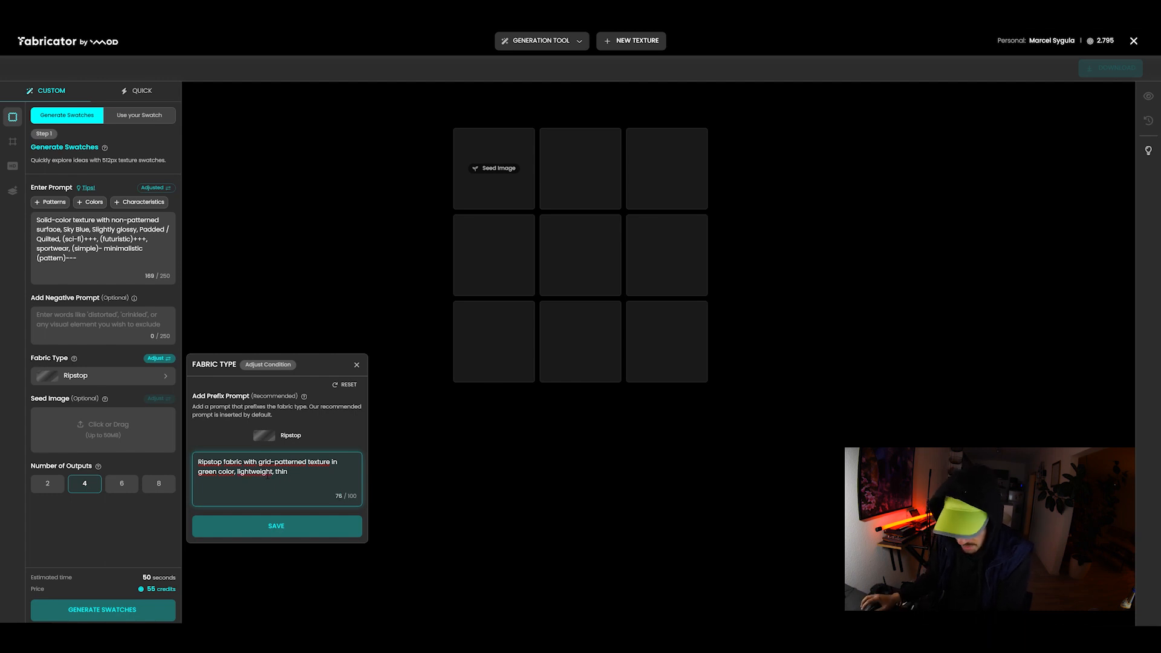
left_click(302, 527)
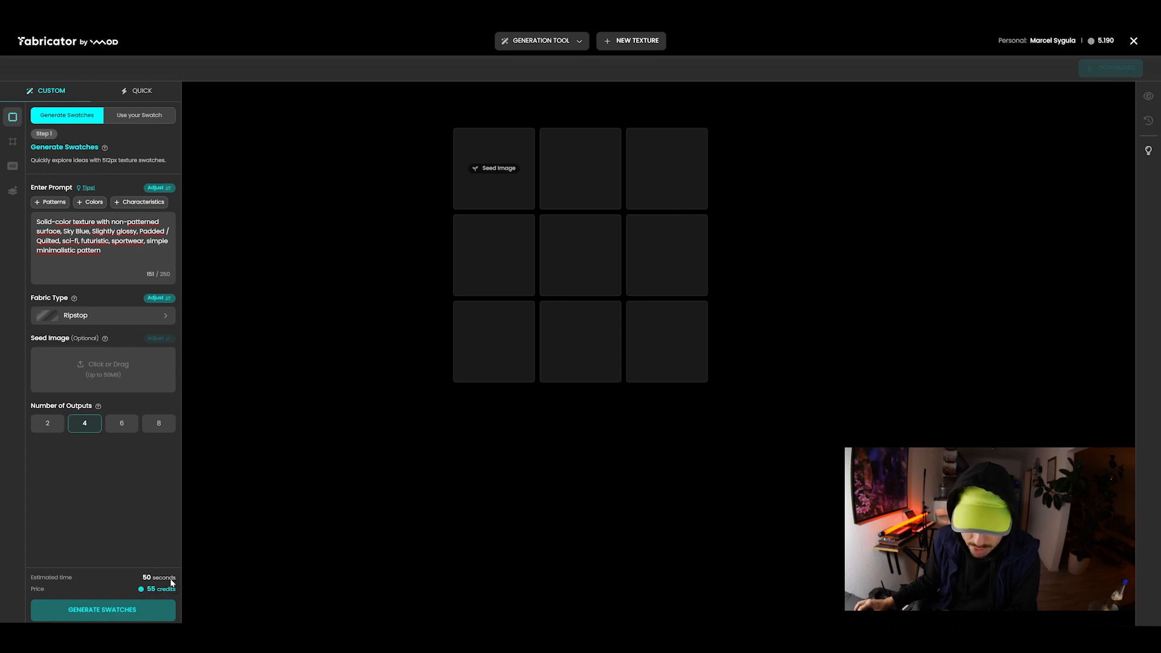
Compare the estimated time and credit price for 2, 4 and 6 outputs.
left_click(47, 423)
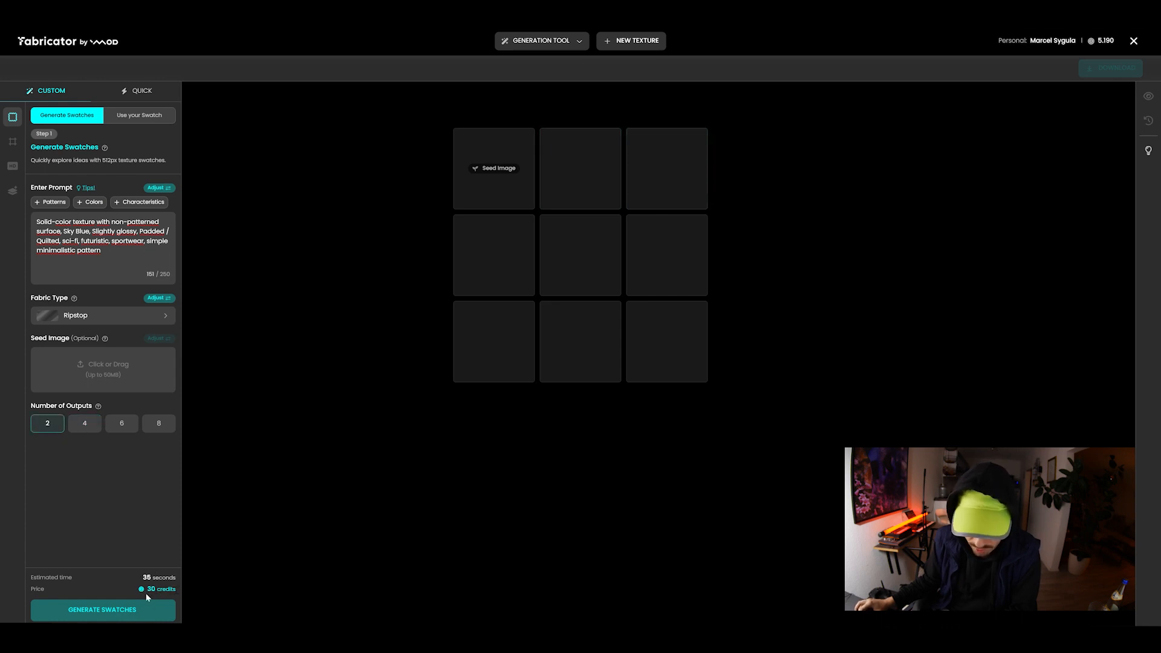
left_click(85, 426)
left_click_drag(144, 578, 175, 591)
left_click(121, 425)
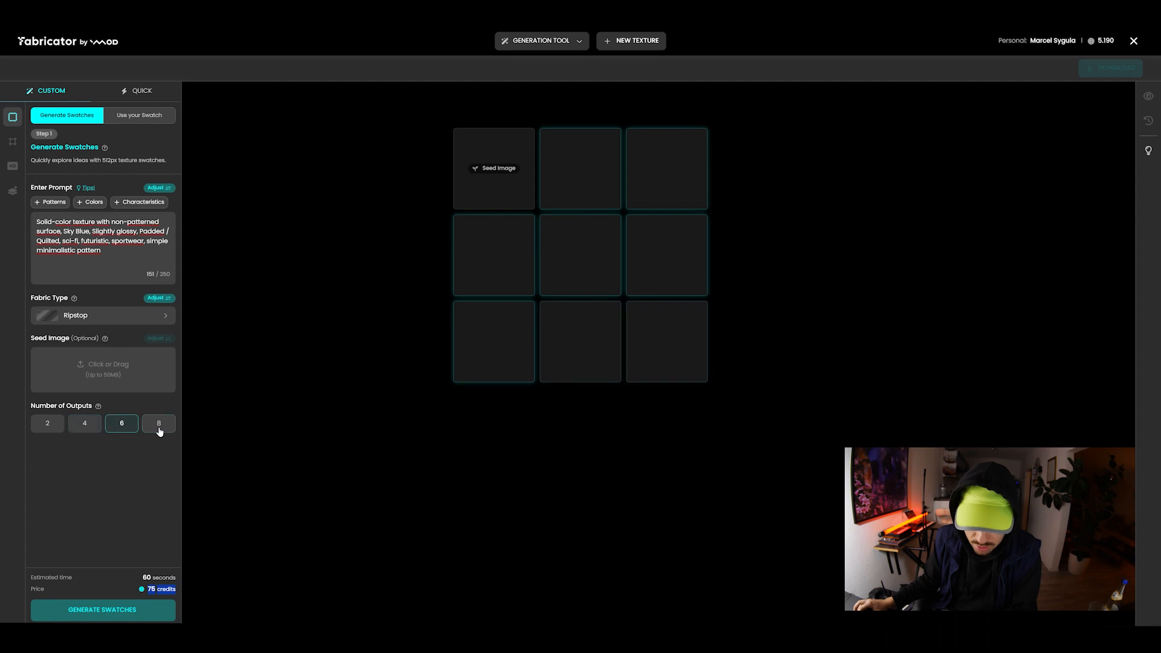
Set the number of outputs to 4 and generate the swatches.
left_click(84, 429)
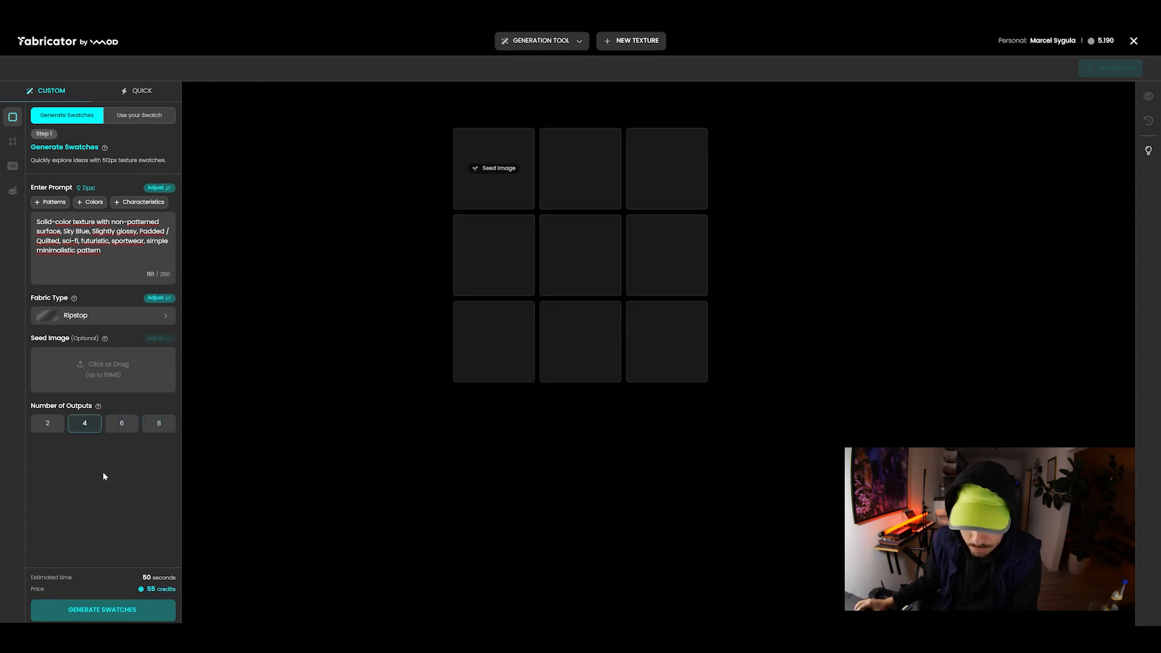
left_click(110, 606)
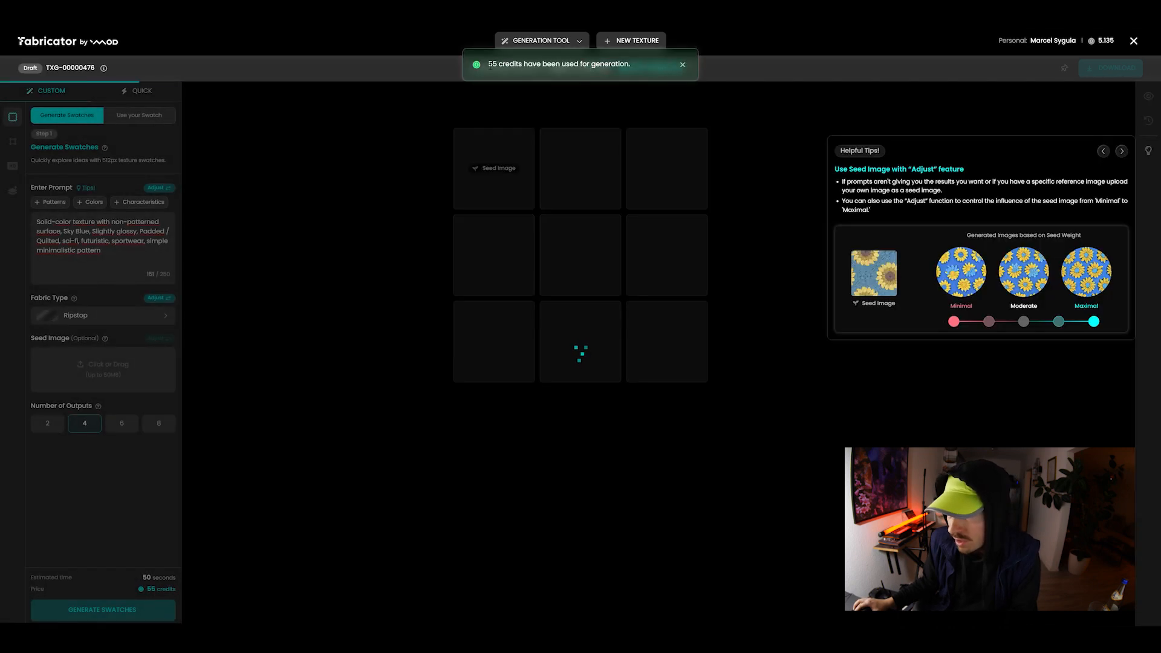
left_click_drag(491, 68, 530, 68)
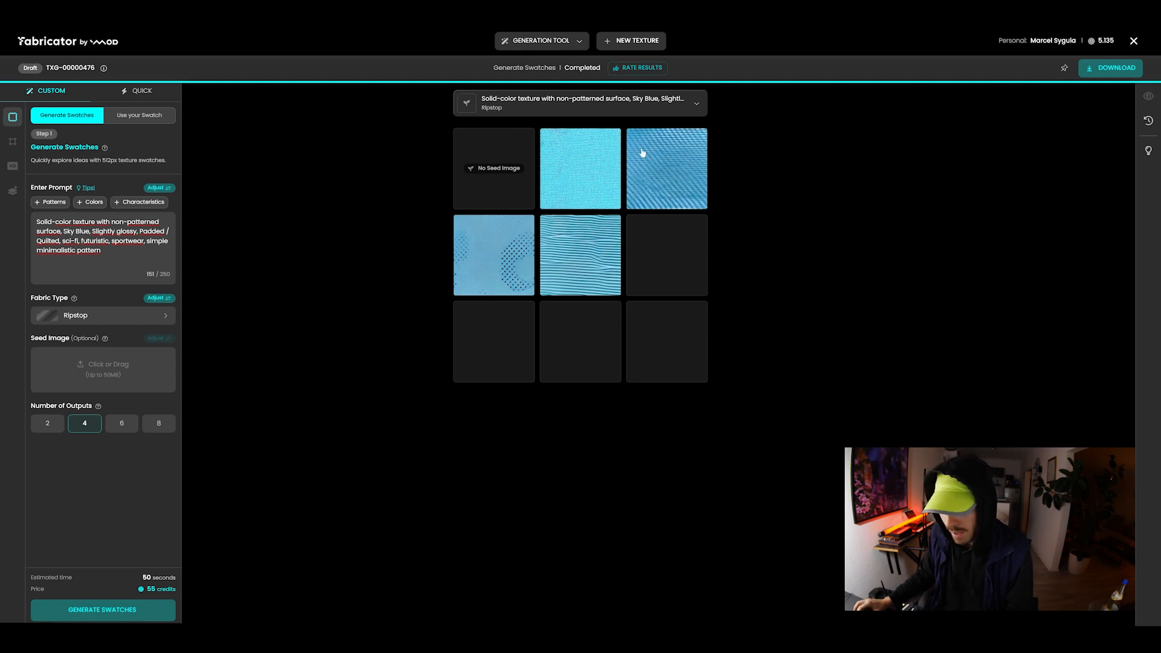
Review the generated swatches enlarged and select the one with horizontal wavy ridges for further processing.
left_click(593, 254)
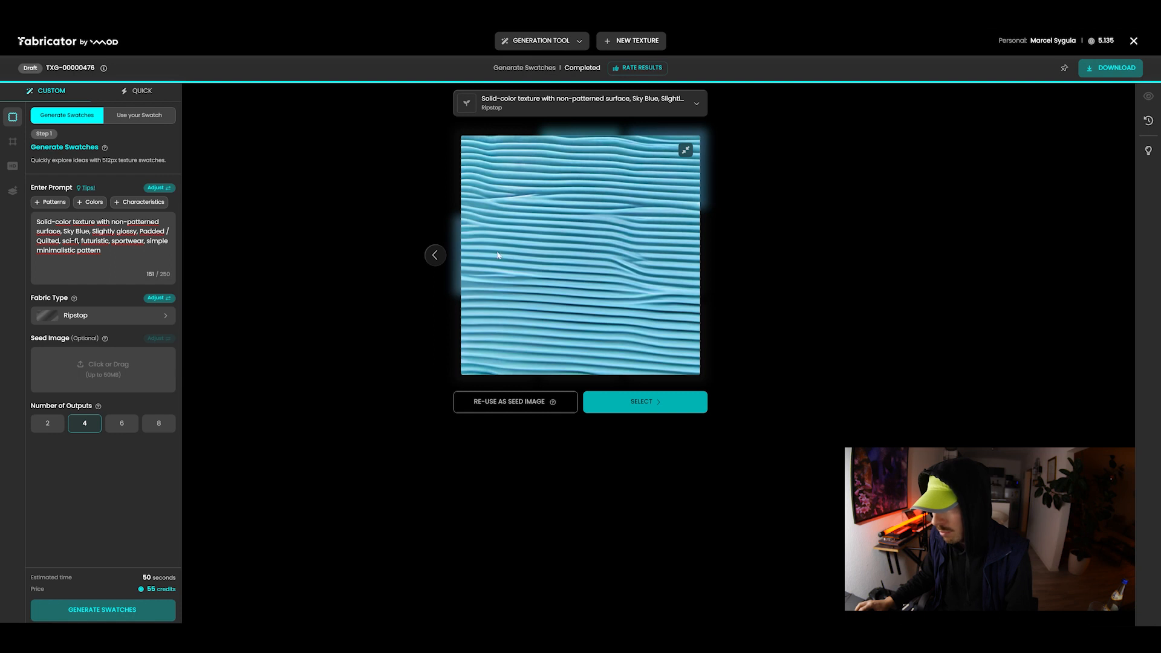
left_click(435, 257)
left_click(435, 257)
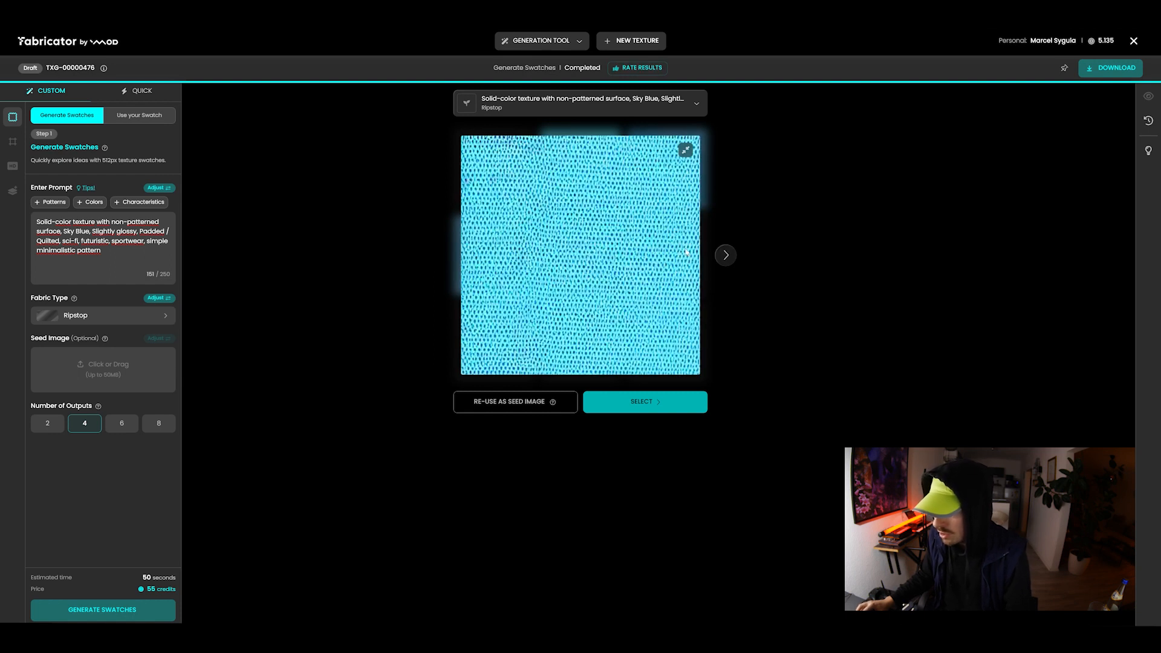
left_click(726, 256)
left_click(726, 256)
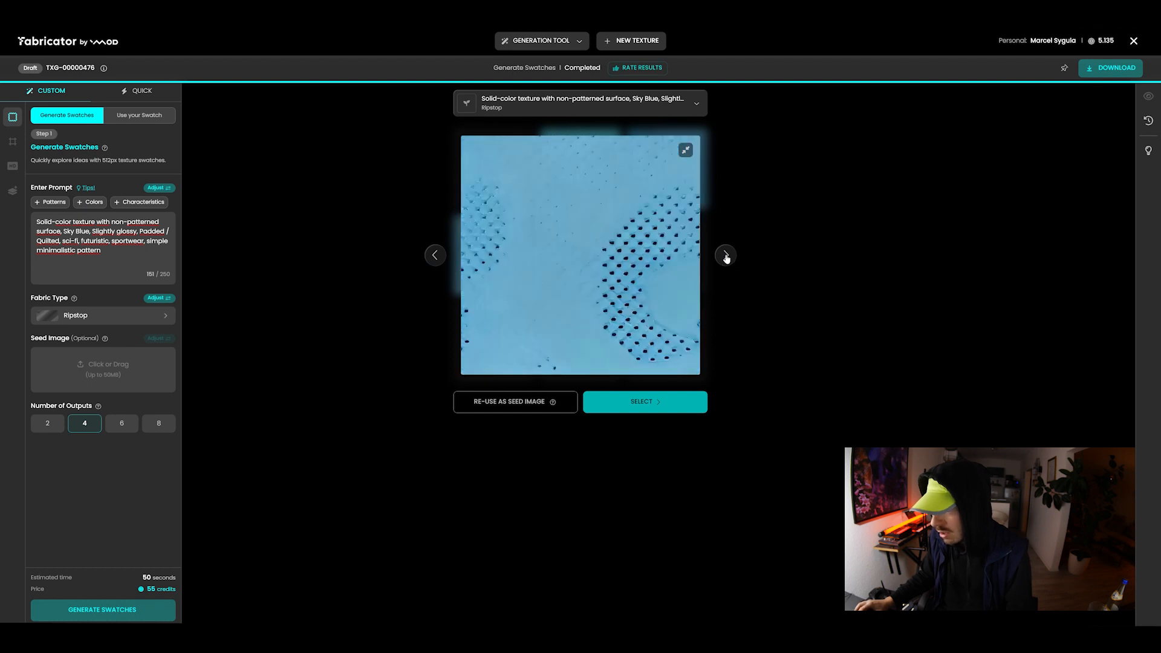
left_click(725, 256)
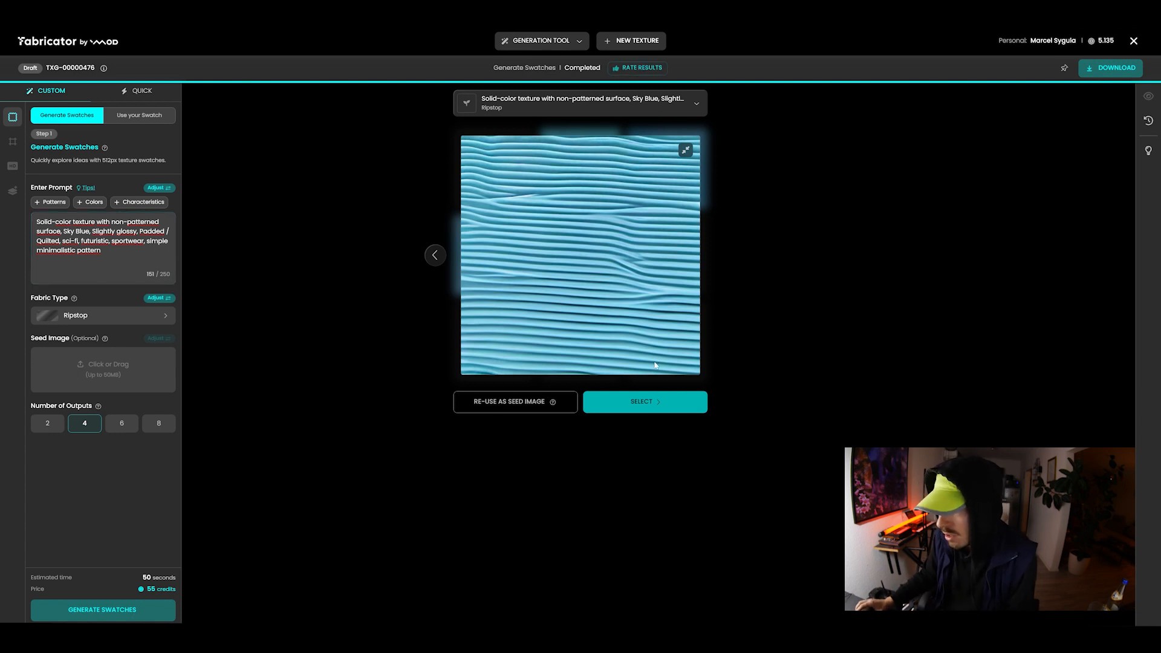
left_click(642, 402)
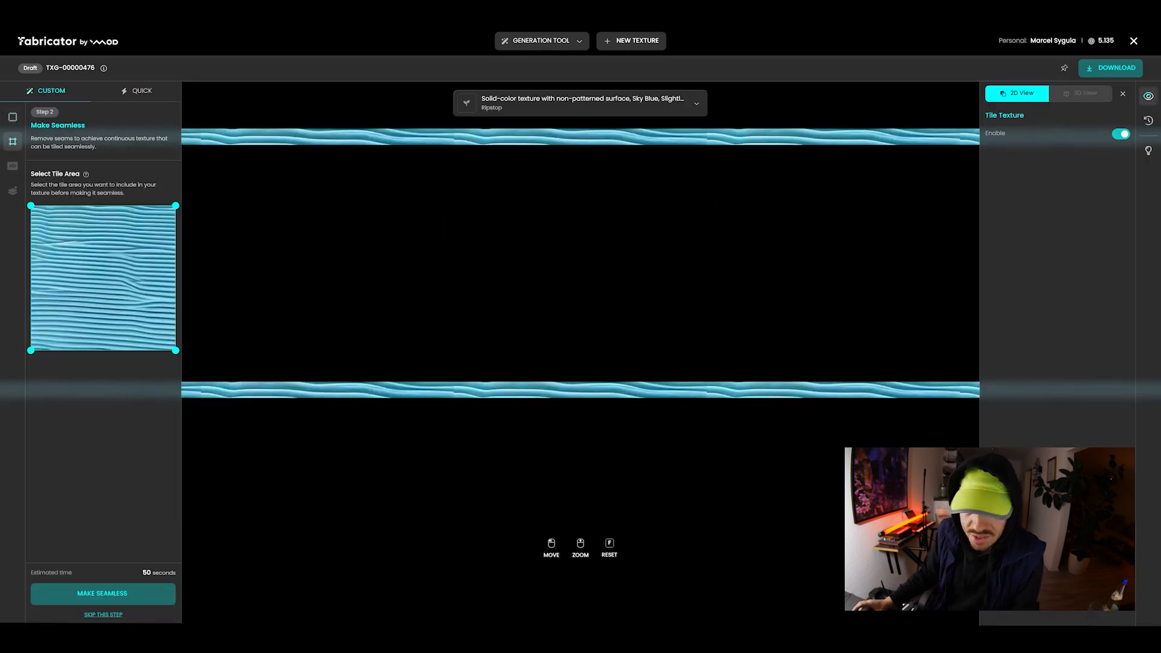
Make the selected texture seamless using the full tile area and proceed to the upscaling stage.
scroll(638, 361, "down", 3)
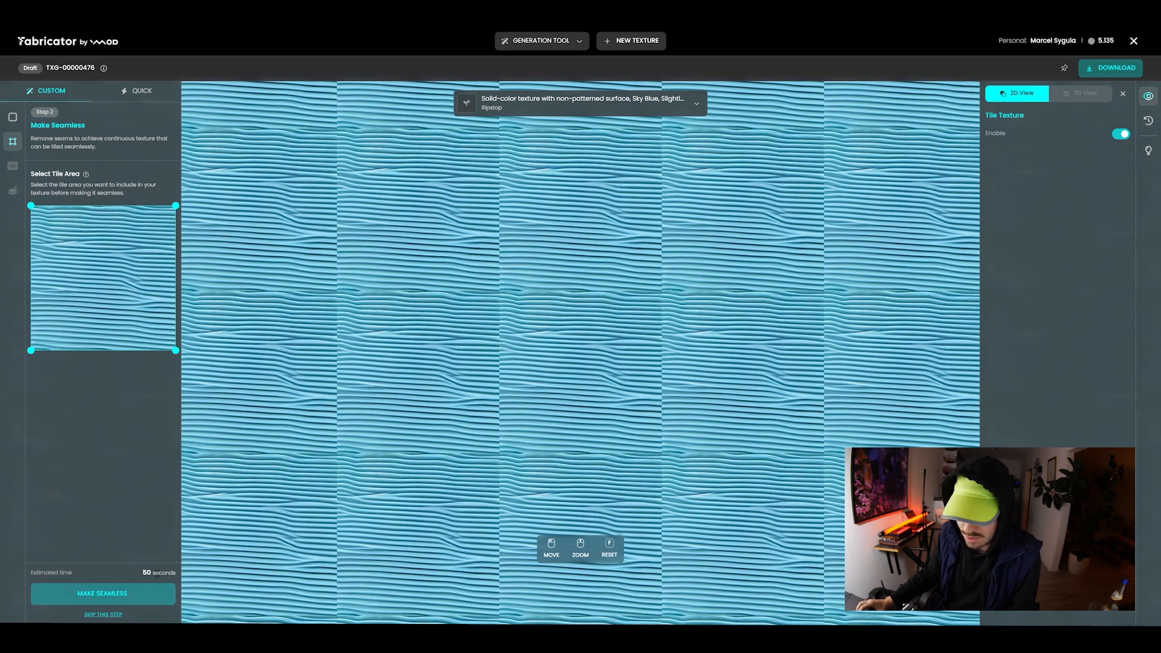
left_click(121, 594)
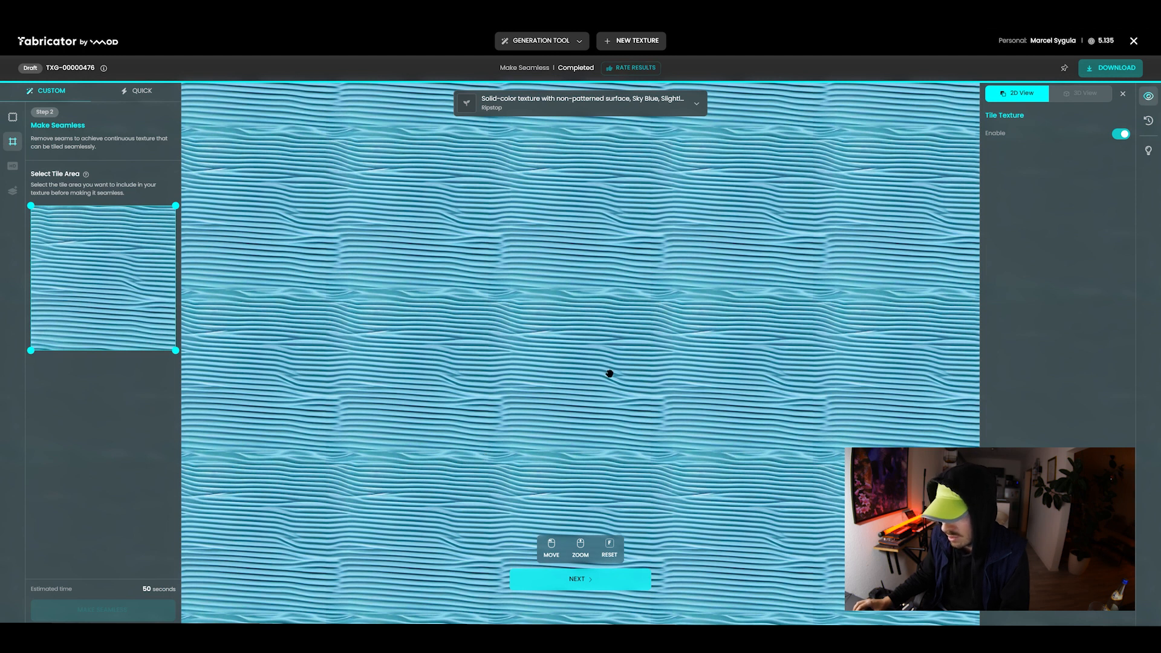
left_click(599, 583)
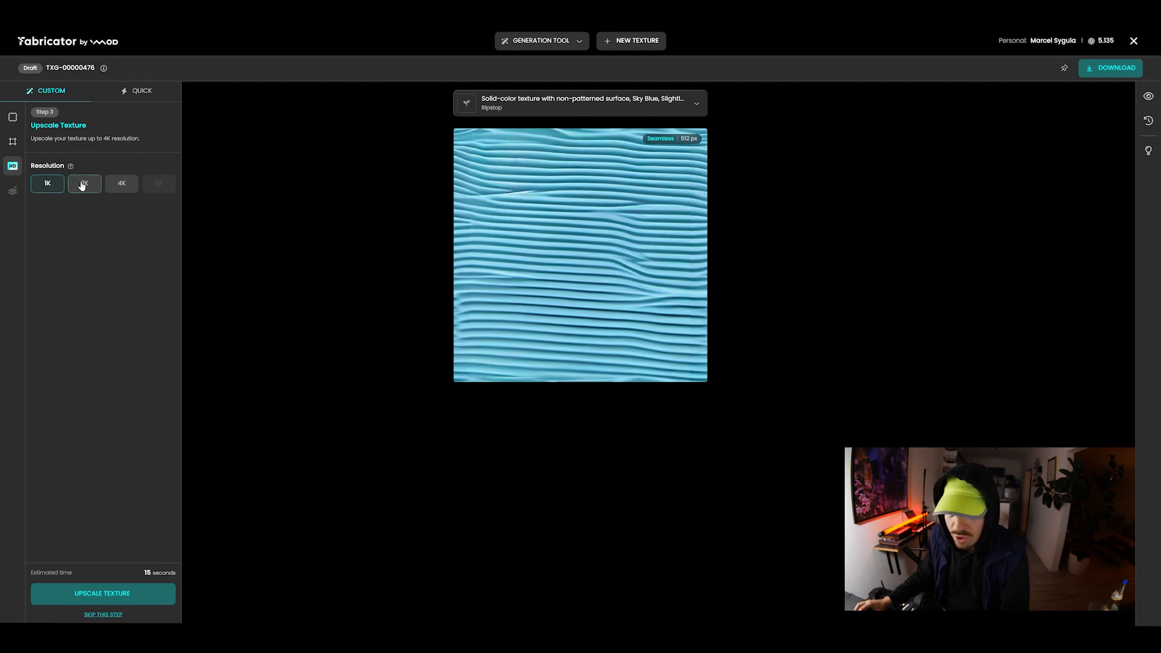
Upscale the seamless texture to 4K resolution and proceed to the PBR map stage.
left_click(115, 186)
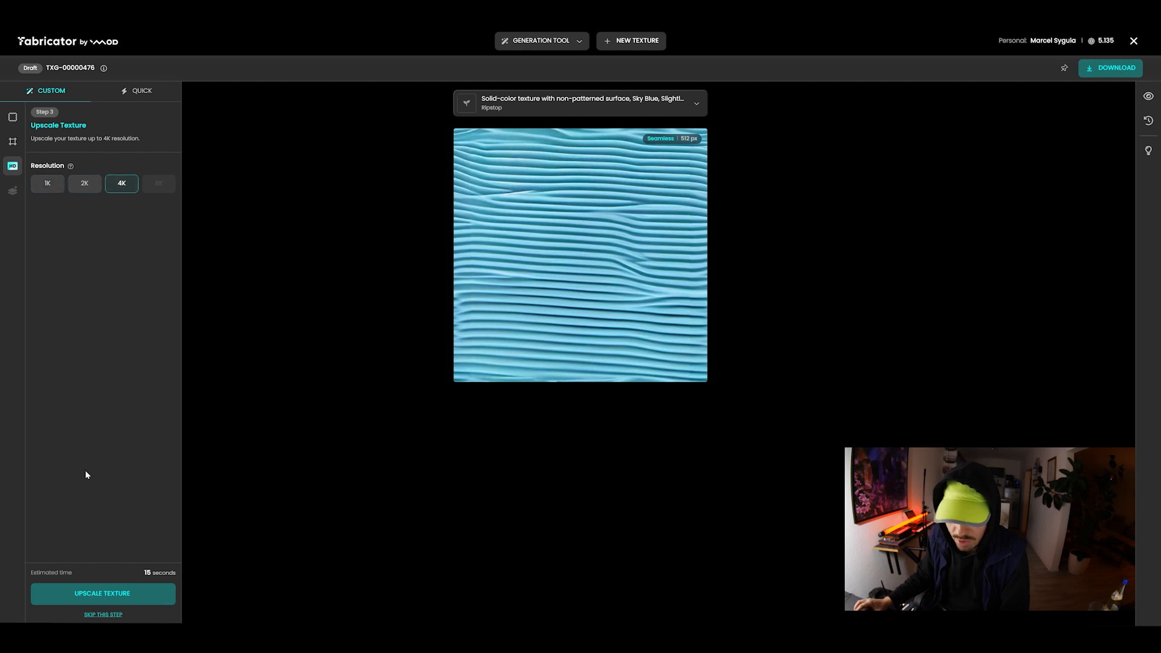
left_click(117, 592)
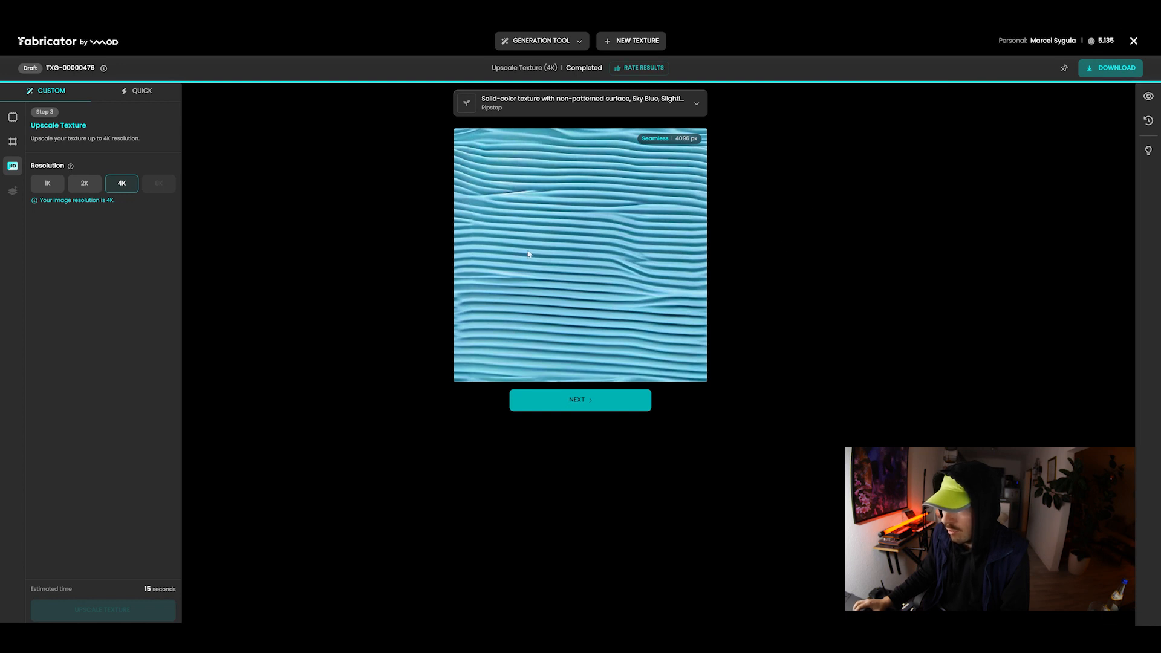
left_click(580, 399)
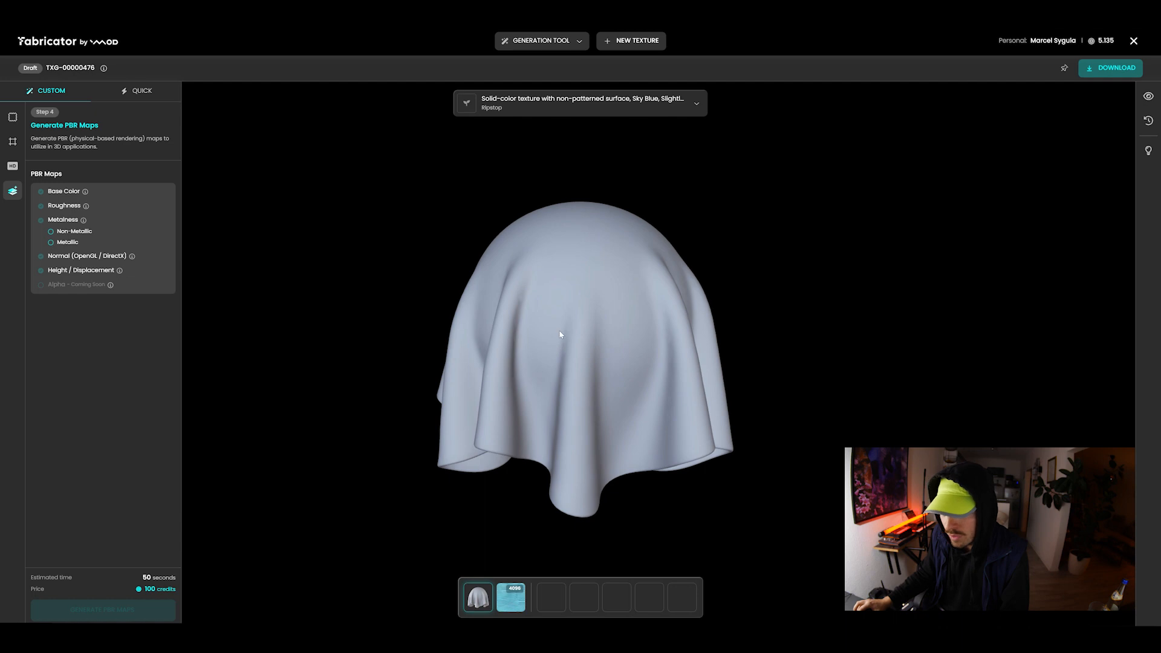
Set the metalness to Metallic, generate the PBR maps and inspect the texture on the draped 3D cloth.
scroll(554, 339, "up", 3)
scroll(562, 351, "down", 2)
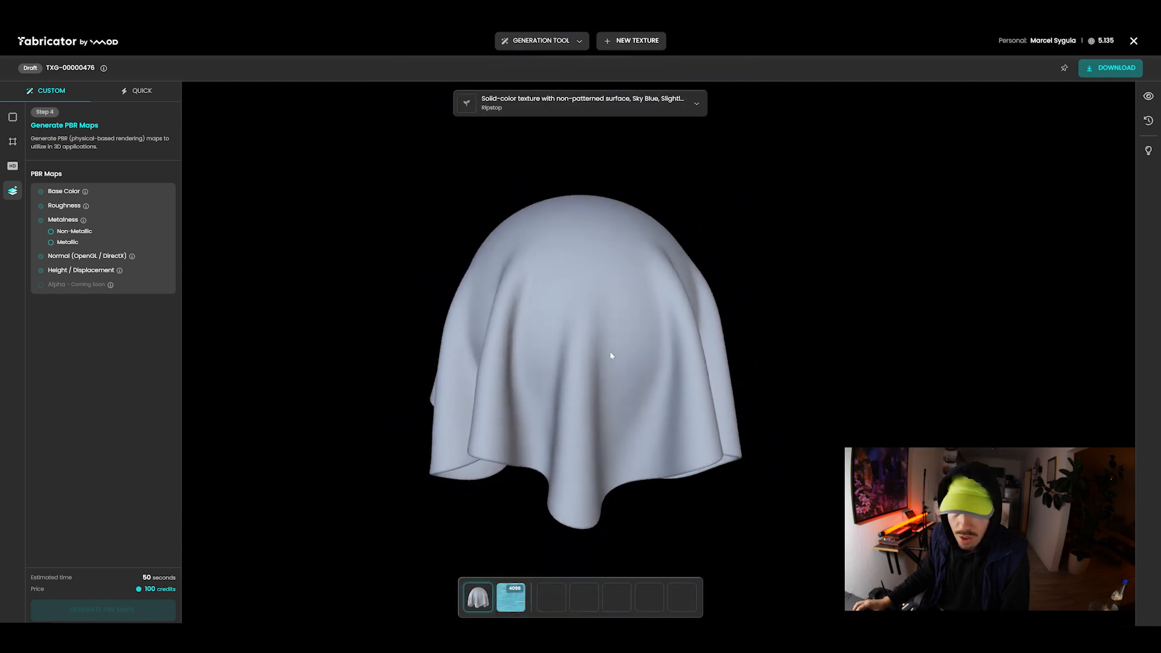
mouse_move(601, 349)
left_mouse_down()
mouse_move(554, 341)
mouse_move(597, 325)
mouse_move(618, 357)
mouse_move(593, 306)
mouse_move(607, 355)
left_mouse_up()
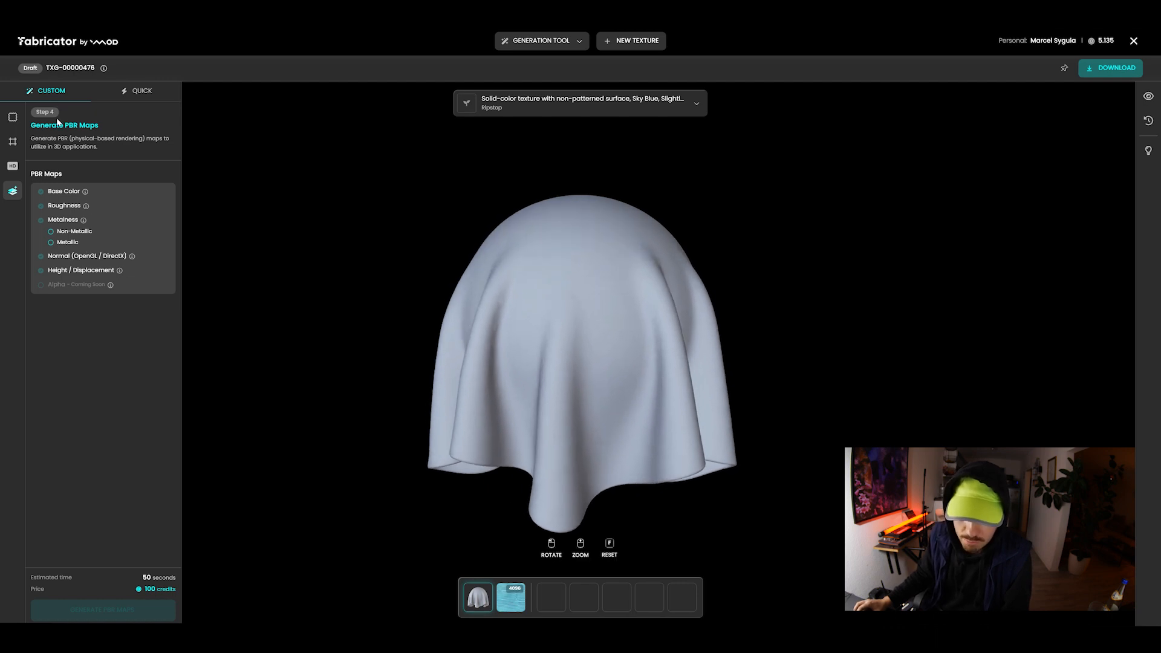
left_click(67, 242)
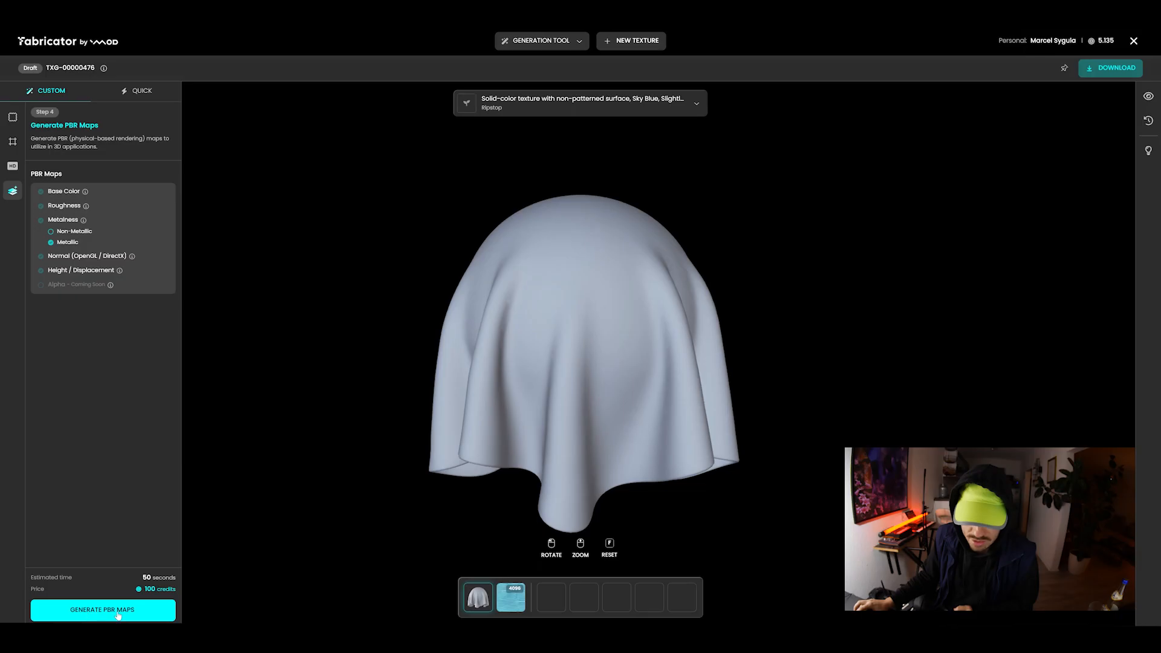
left_click(119, 615)
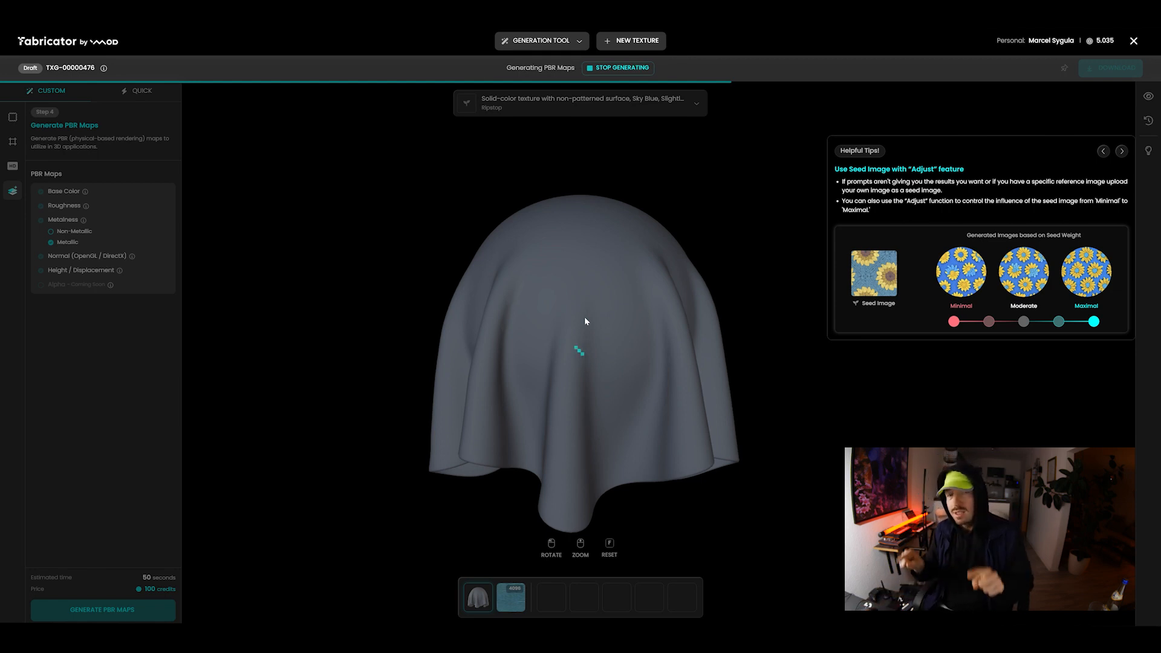
left_click_drag(608, 328, 439, 319)
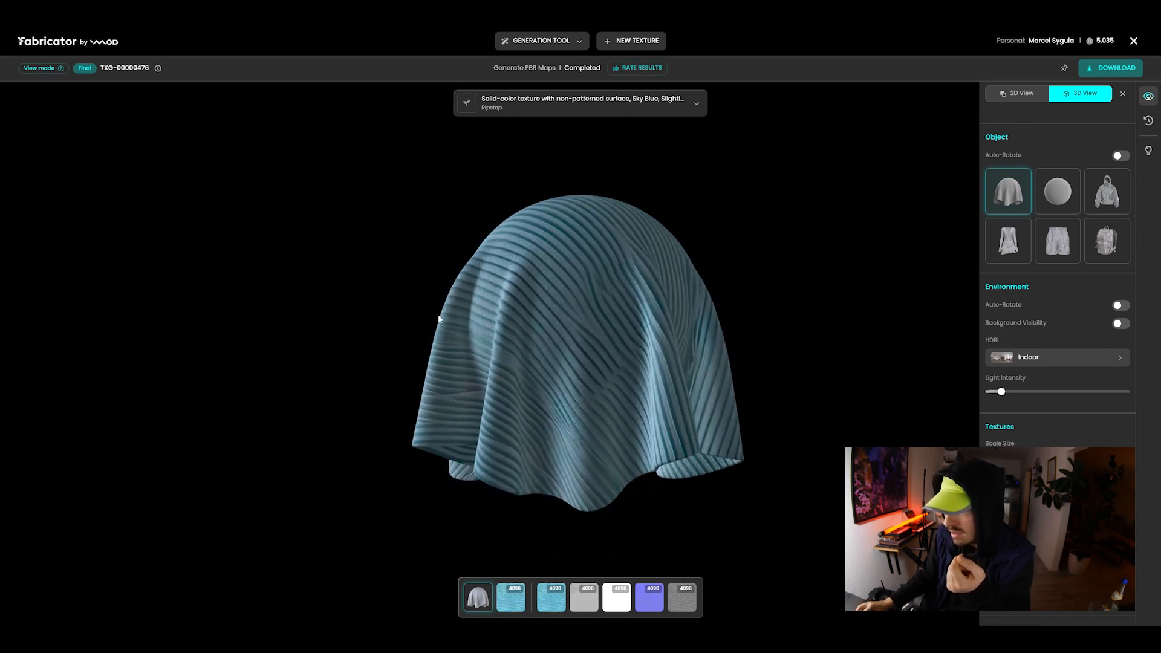
Inspect the ridged texture on the draped cloth from several angles.
left_click_drag(539, 329, 638, 329)
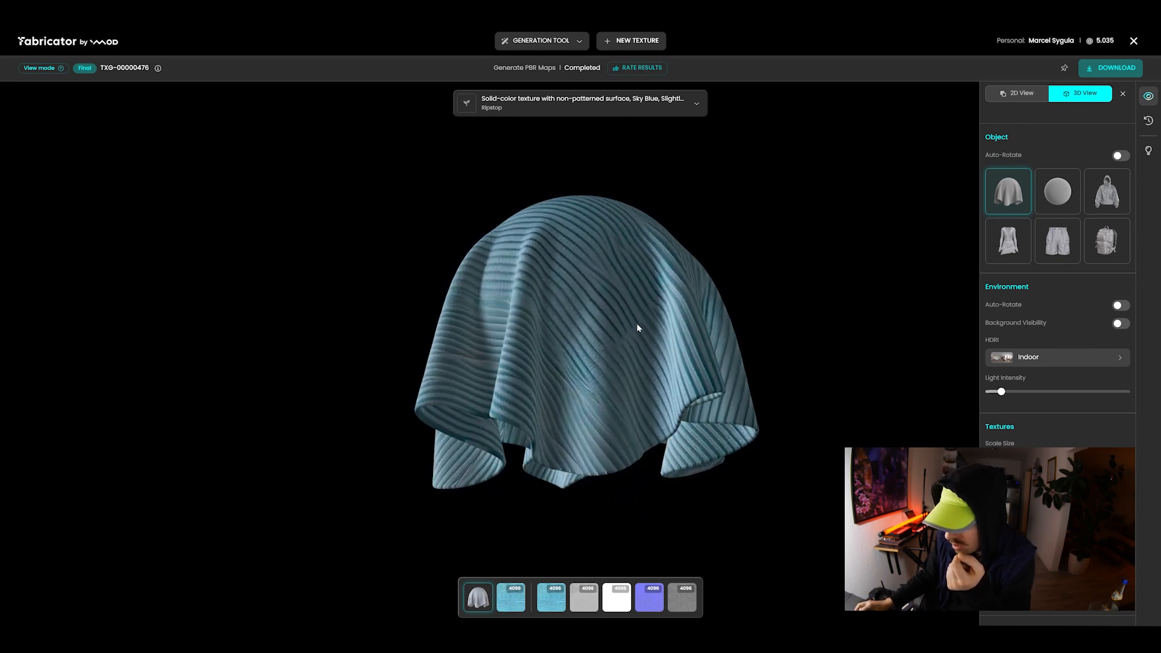
left_click_drag(551, 347, 813, 379)
left_click_drag(614, 362, 463, 370)
left_click_drag(580, 353, 641, 326)
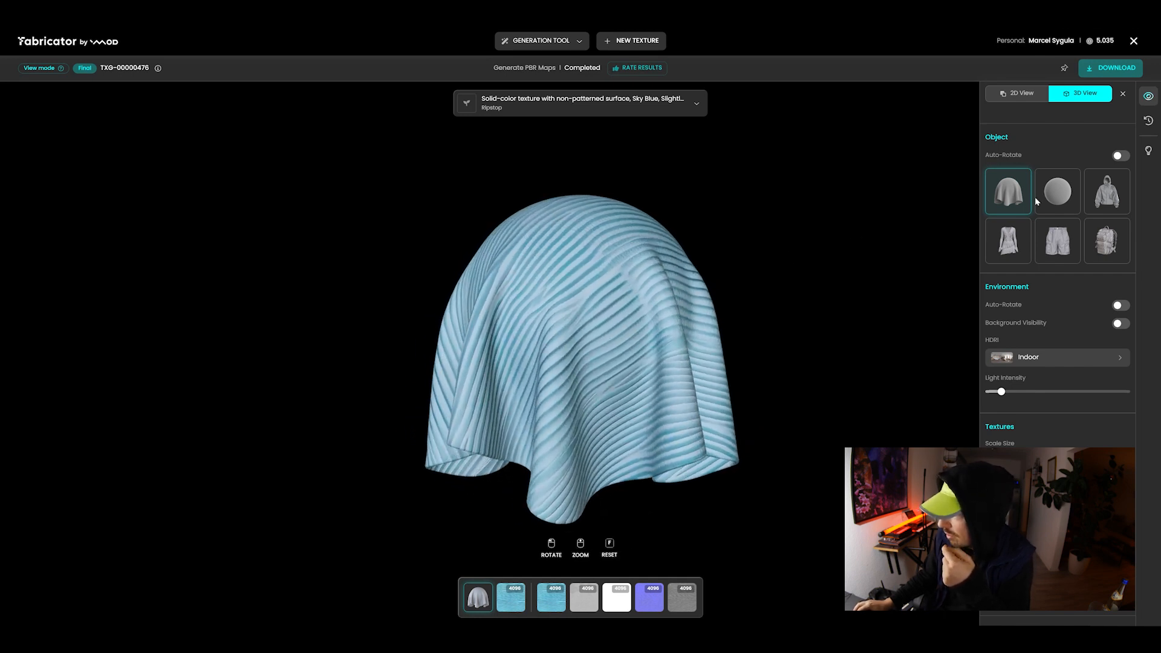
Preview the texture on the sphere, hooded jacket, dress, shorts and backpack, checking the backpack from several sides.
left_click(1055, 195)
mouse_move(712, 337)
left_mouse_down()
mouse_move(619, 346)
mouse_move(702, 357)
mouse_move(680, 363)
left_mouse_up()
left_click(1105, 199)
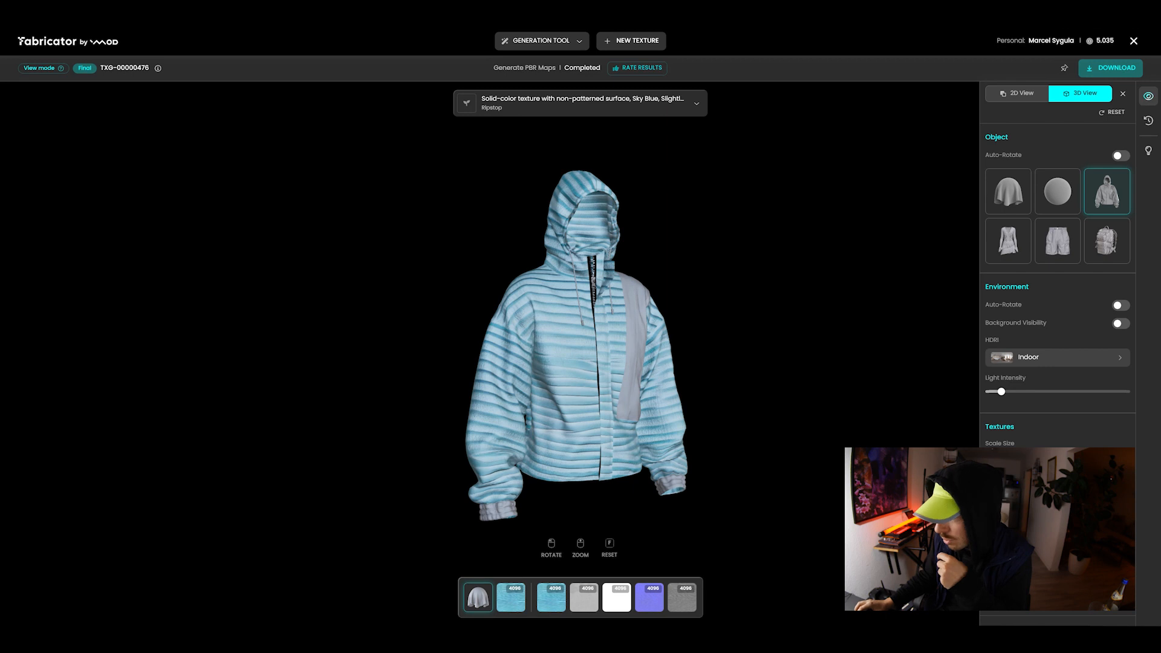
left_click(1004, 248)
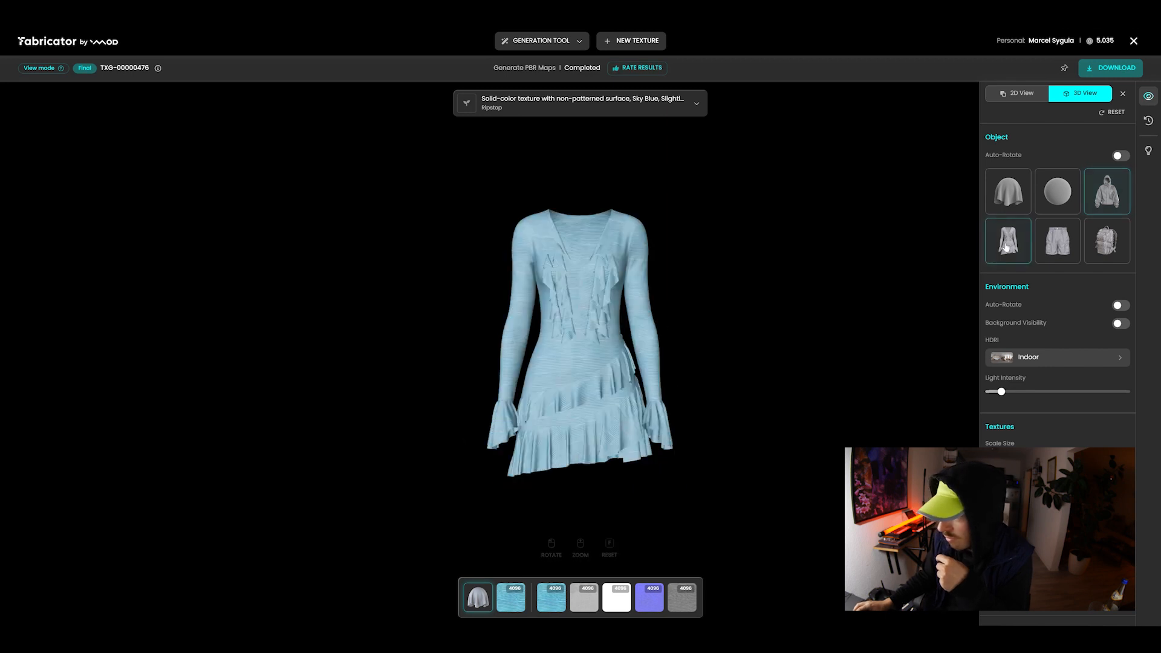
left_click(1055, 257)
left_click(1118, 252)
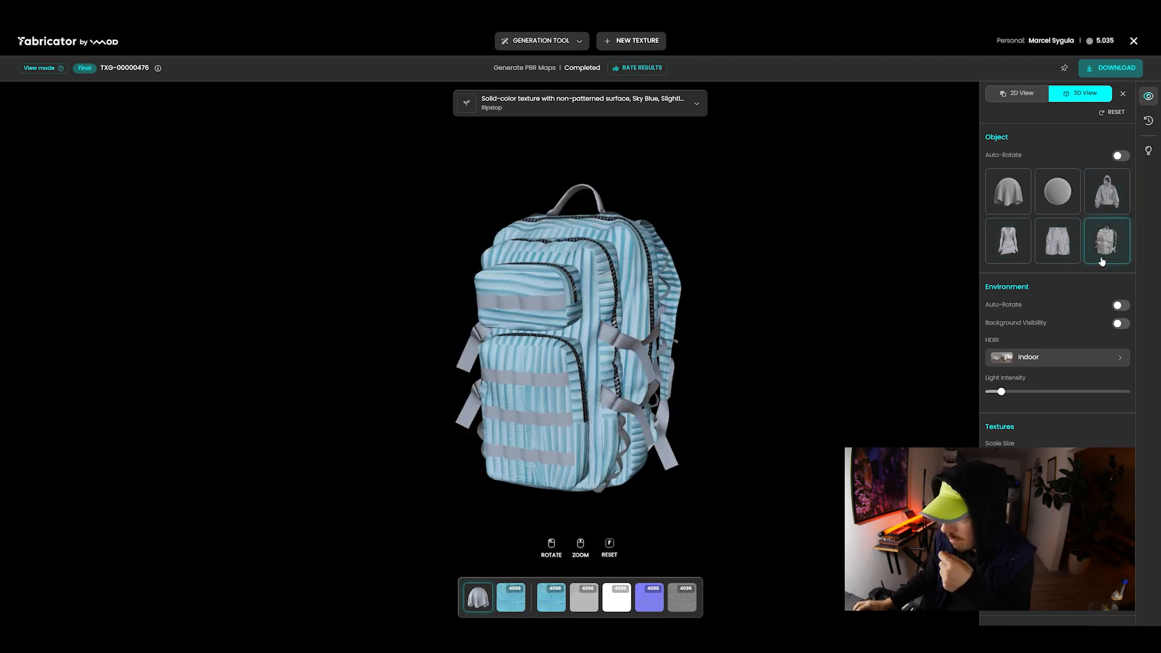
left_click_drag(640, 347, 749, 357)
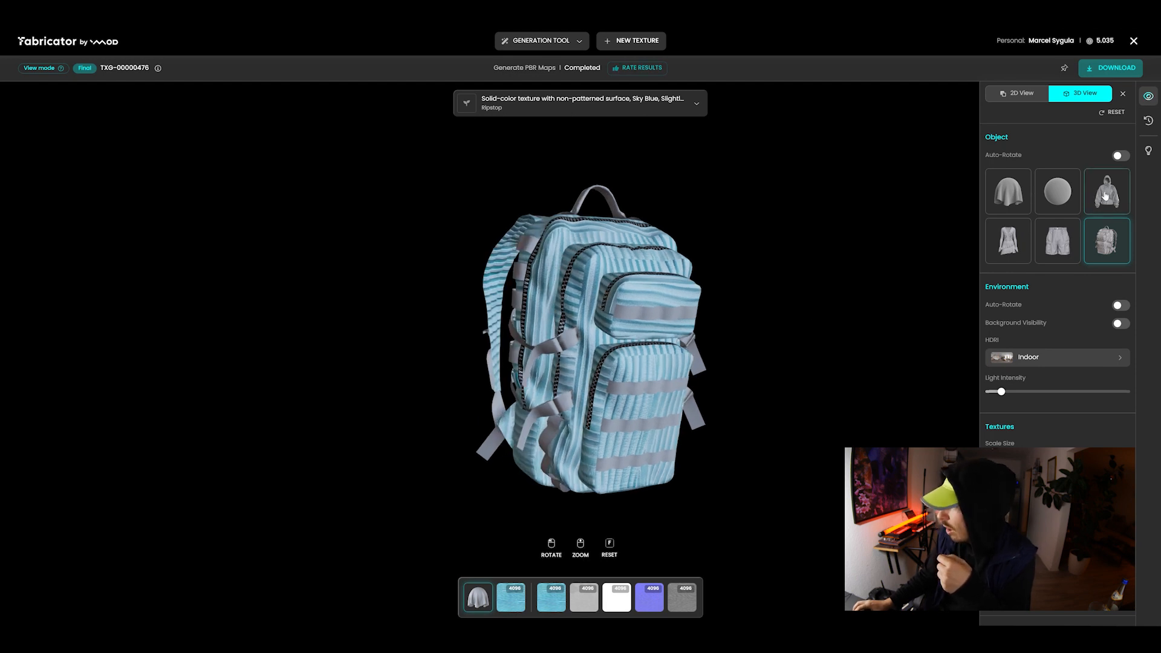
left_click_drag(688, 343, 723, 360)
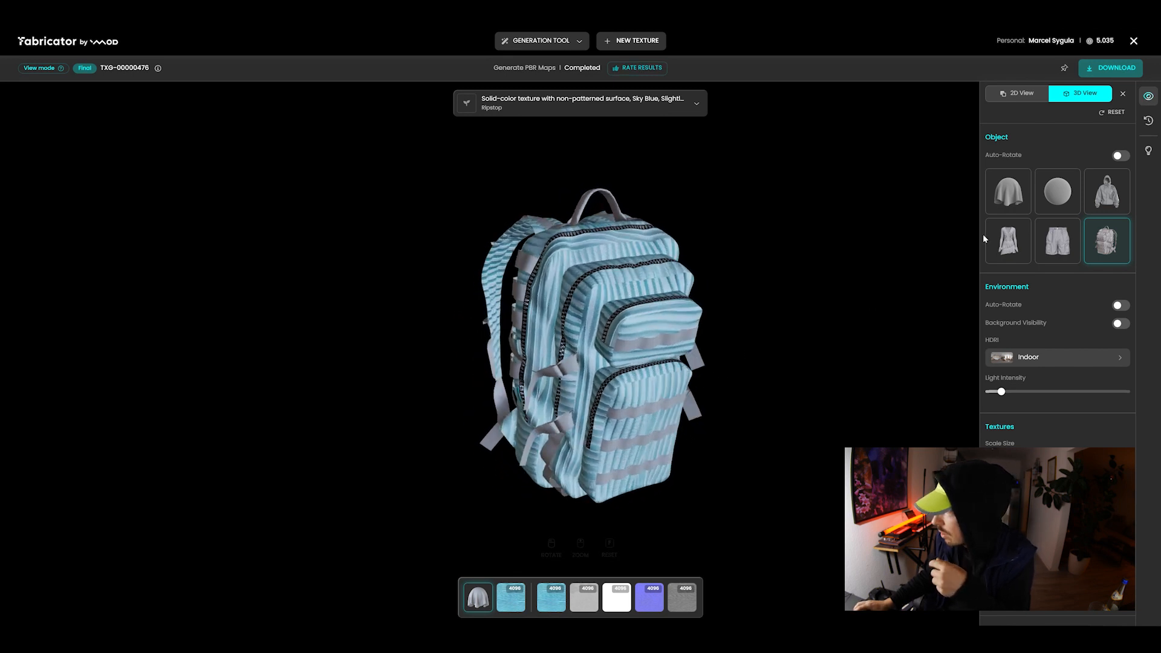
Preview the texture on the hooded jacket and adjust its scale so the ridges appear finer.
left_click(1108, 194)
left_click_drag(602, 399, 639, 417)
left_click_drag(1001, 457, 1019, 457)
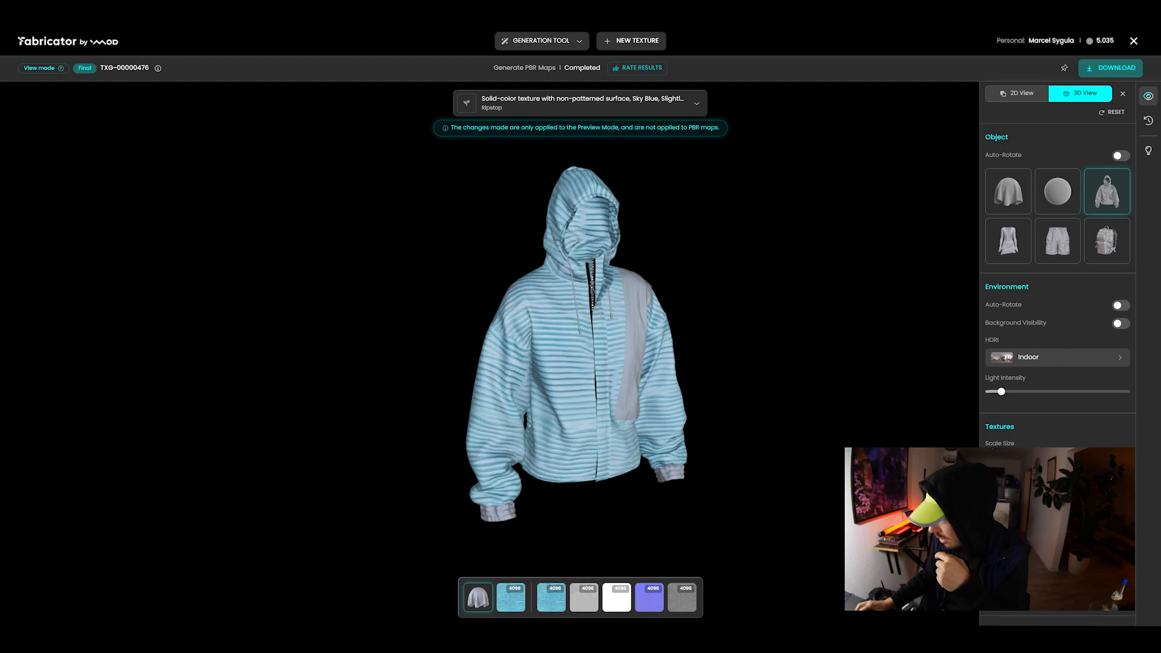
Adjust the jacket's preview material settings for a deeper, glossier look and inspect the fabric up close.
left_click_drag(1088, 515, 1148, 516)
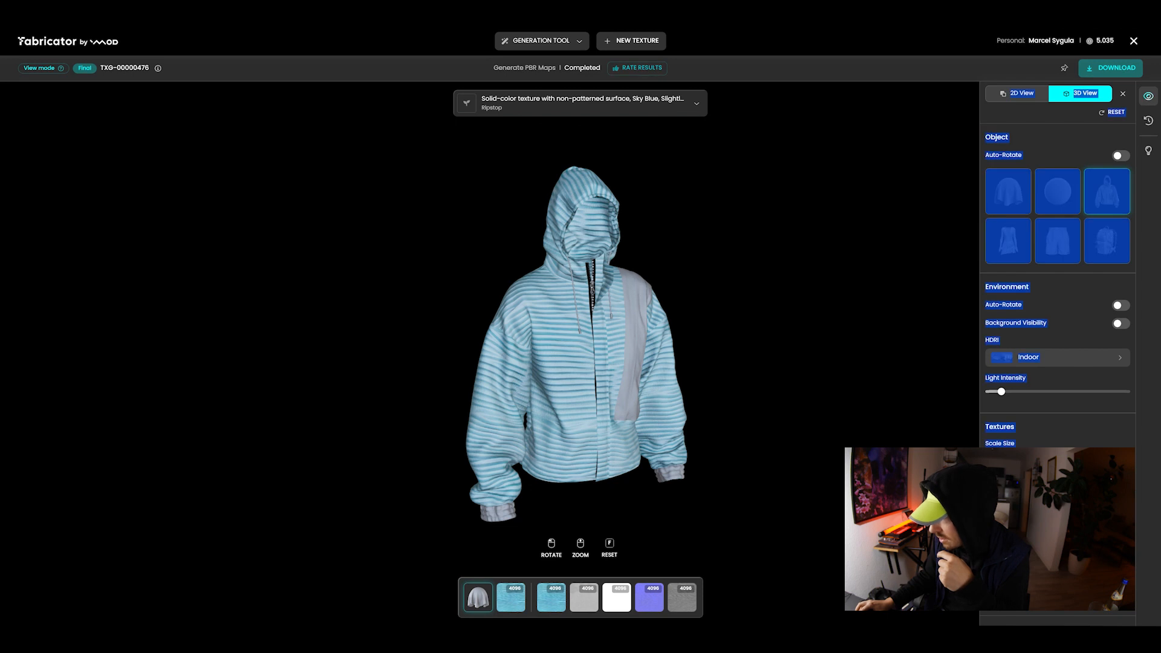
left_click(1076, 514)
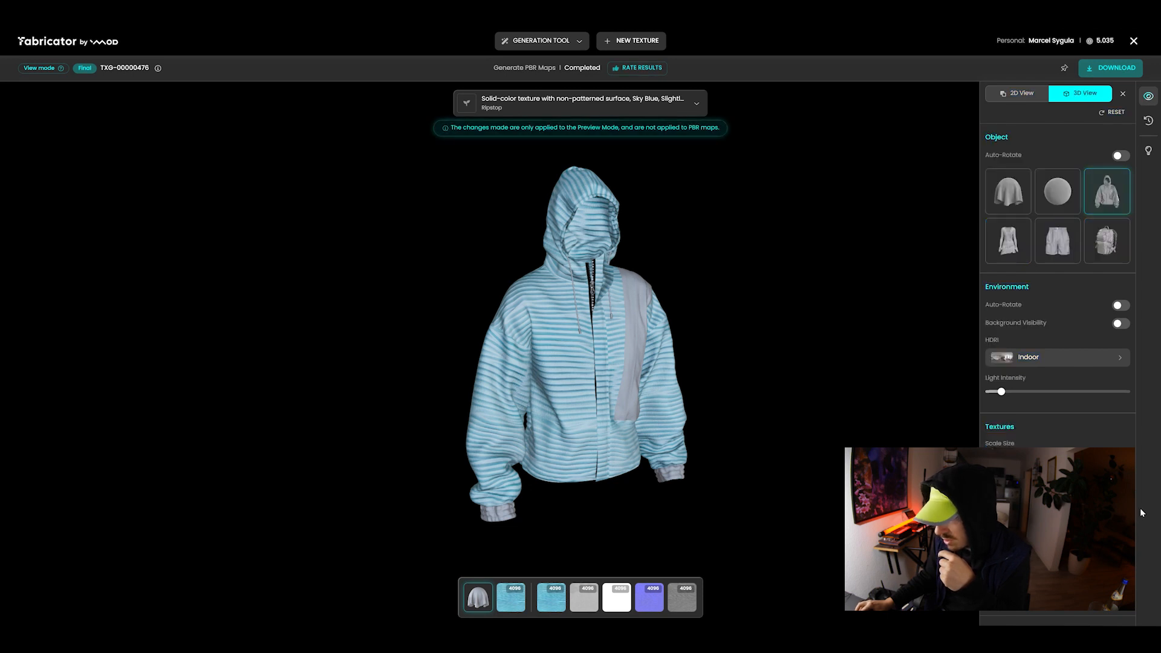
left_click(1077, 514)
mouse_move(1143, 541)
left_mouse_down()
mouse_move(1089, 544)
mouse_move(1136, 548)
left_mouse_up()
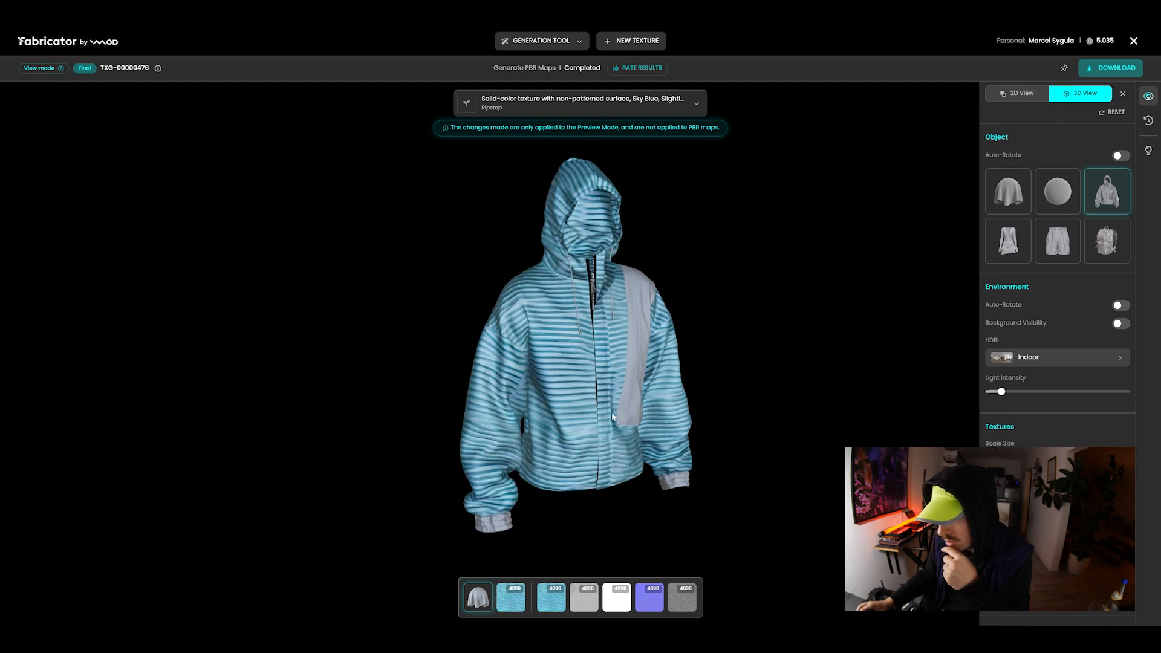
scroll(609, 410, "up", 5)
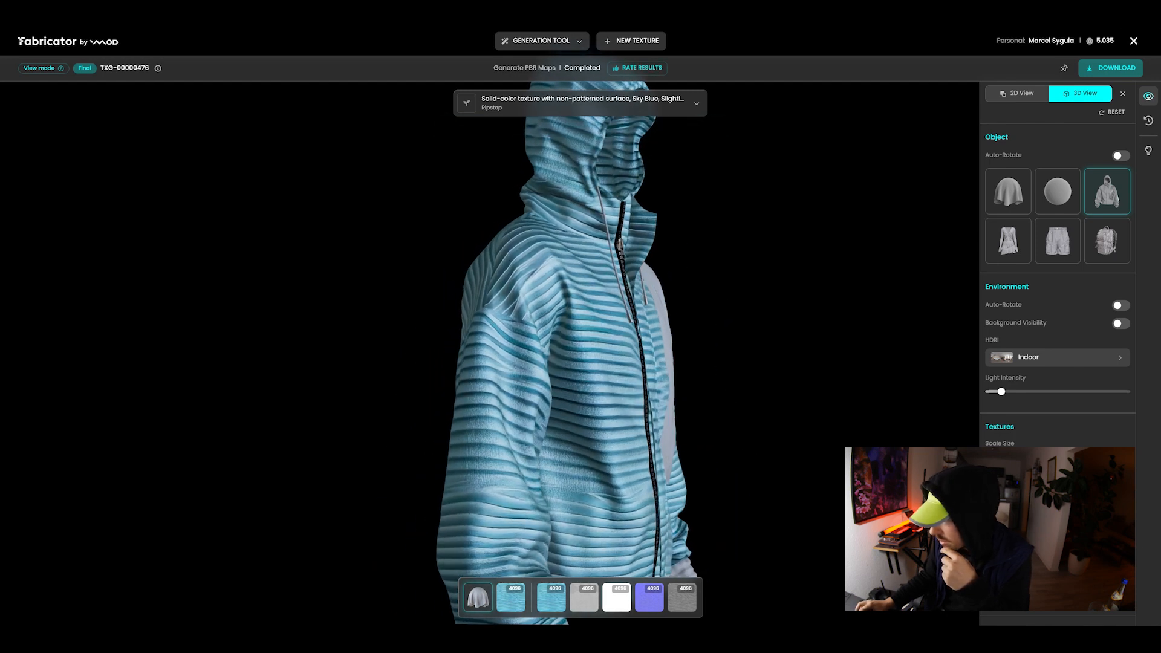
left_click_drag(1058, 544, 1022, 544)
left_click_drag(672, 454, 555, 428)
scroll(594, 433, "down", 2)
scroll(593, 433, "up", 4)
scroll(594, 433, "down", 5)
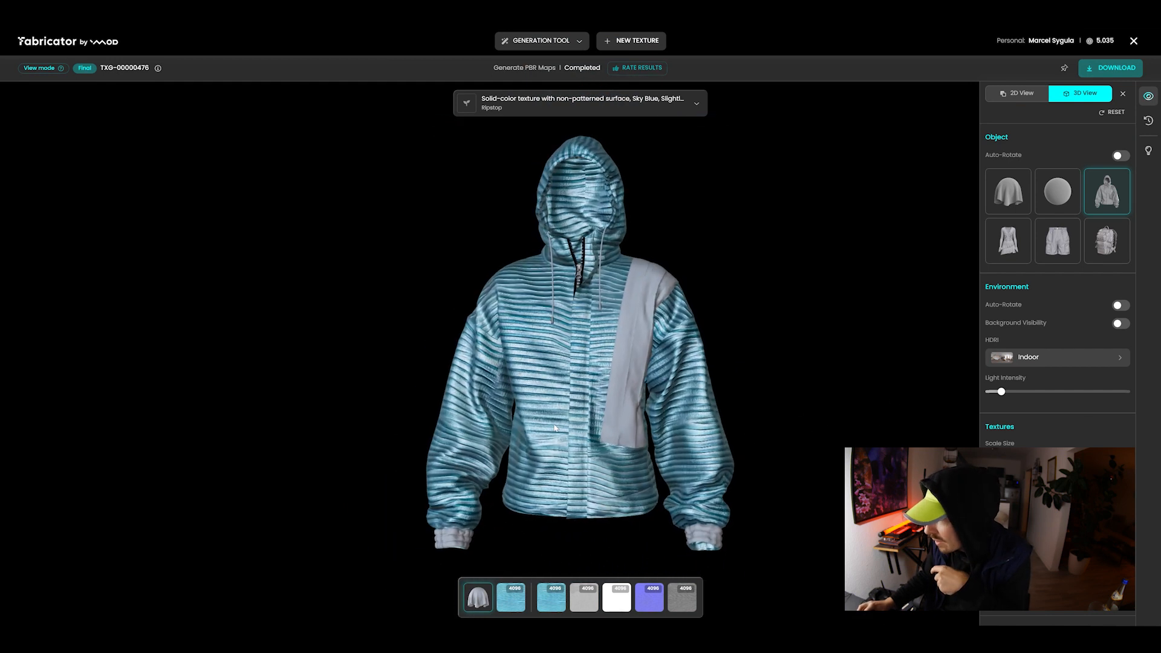
Raise the preview's light intensity slightly and check the jacket from an angled front view.
left_click_drag(1002, 398, 1005, 400)
mouse_move(570, 428)
left_mouse_down()
mouse_move(443, 425)
mouse_move(566, 432)
left_mouse_up()
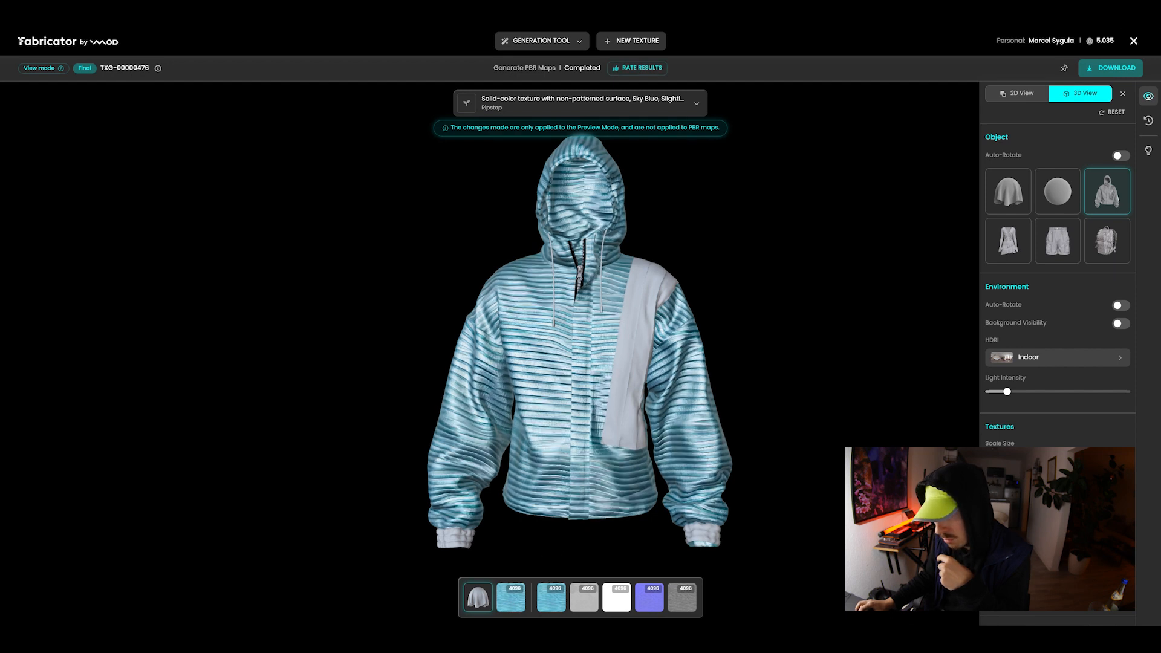
left_click_drag(563, 339, 604, 354)
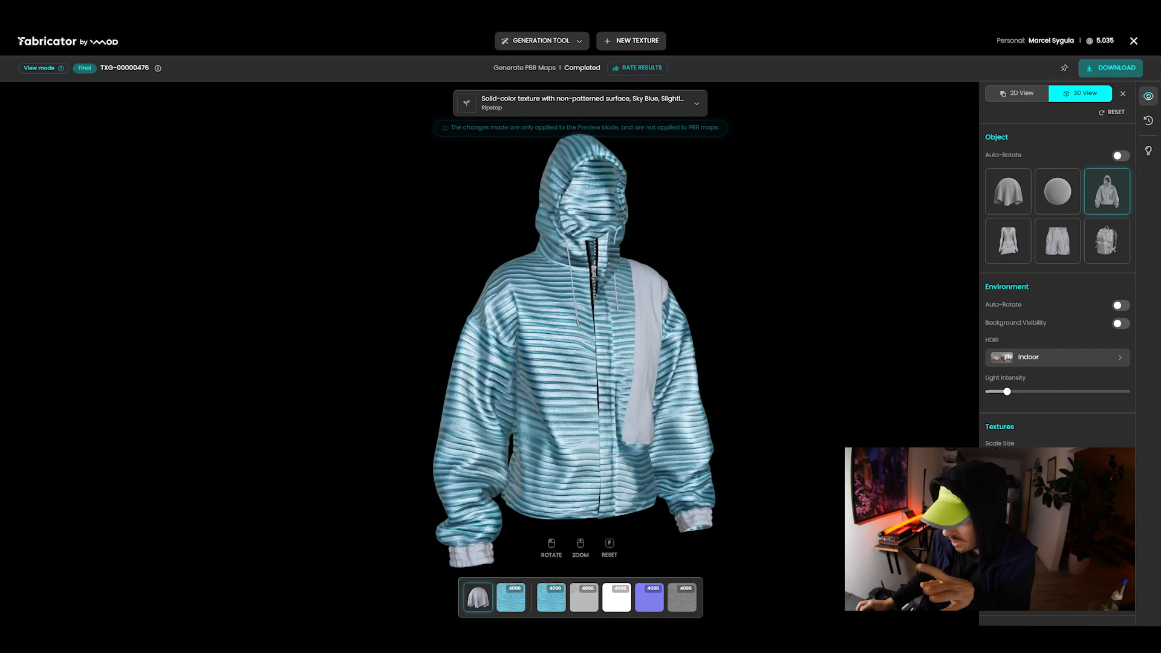
Try extreme displacement in both directions on the jacket preview, then restore smooth, undistorted fabric.
left_click_drag(986, 598, 1159, 589)
left_click_drag(670, 363, 608, 324)
scroll(608, 324, "up", 3)
scroll(551, 358, "down", 5)
mouse_move(551, 358)
left_mouse_down()
mouse_move(532, 367)
mouse_move(551, 371)
left_mouse_up()
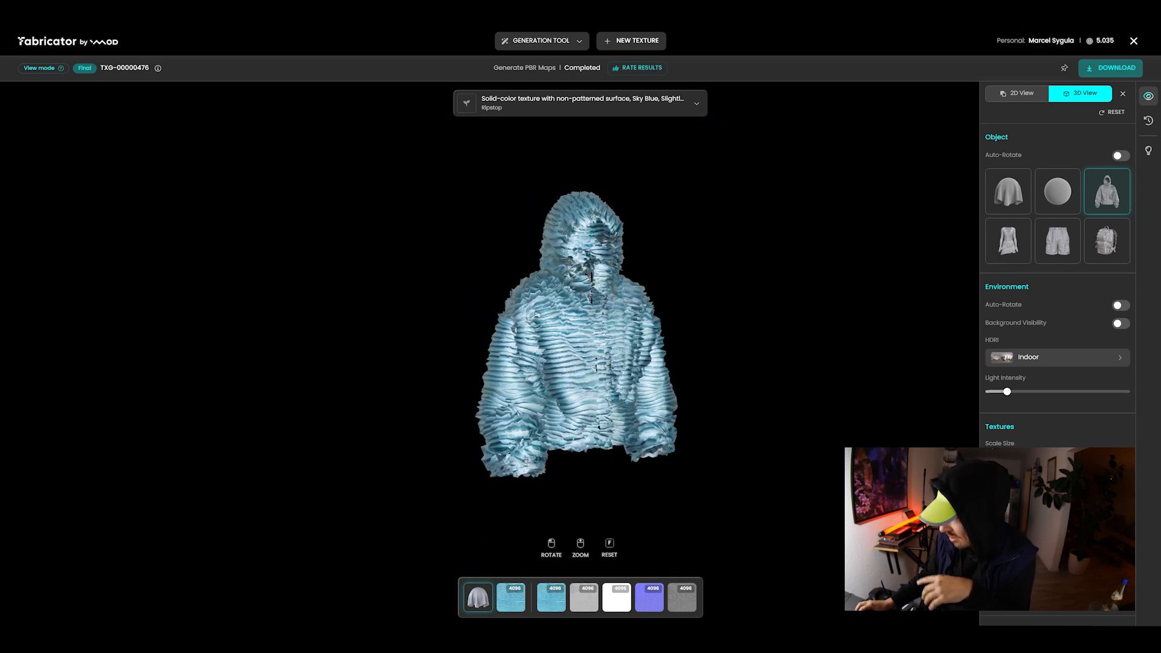
left_click_drag(1074, 550, 1028, 551)
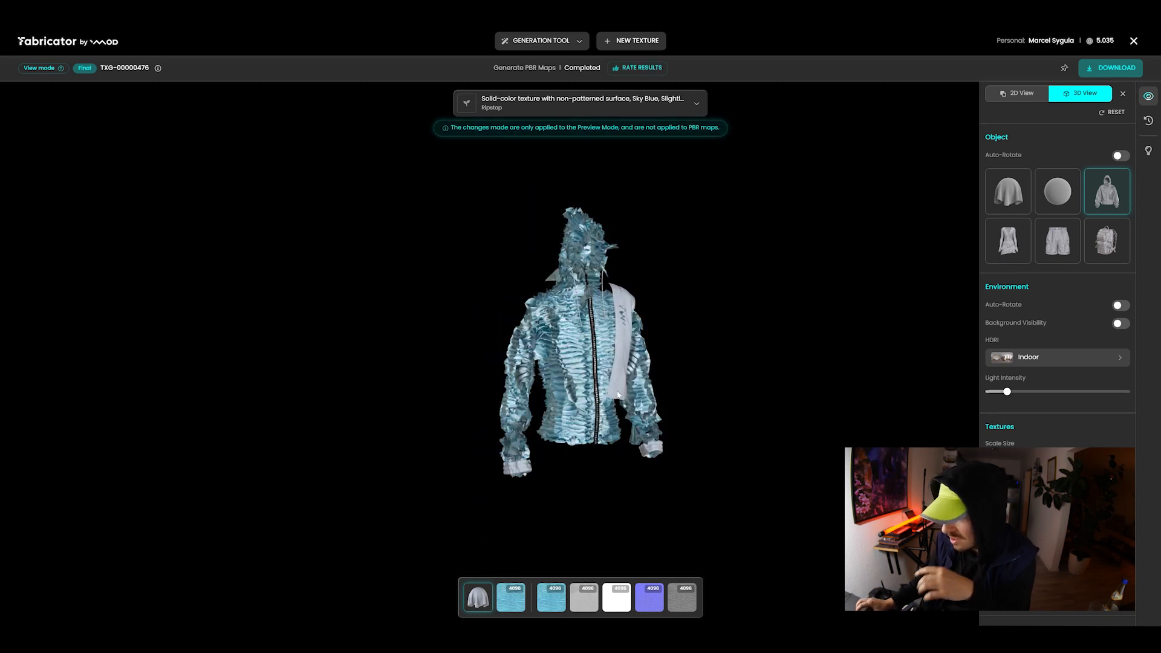
scroll(618, 394, "up", 5)
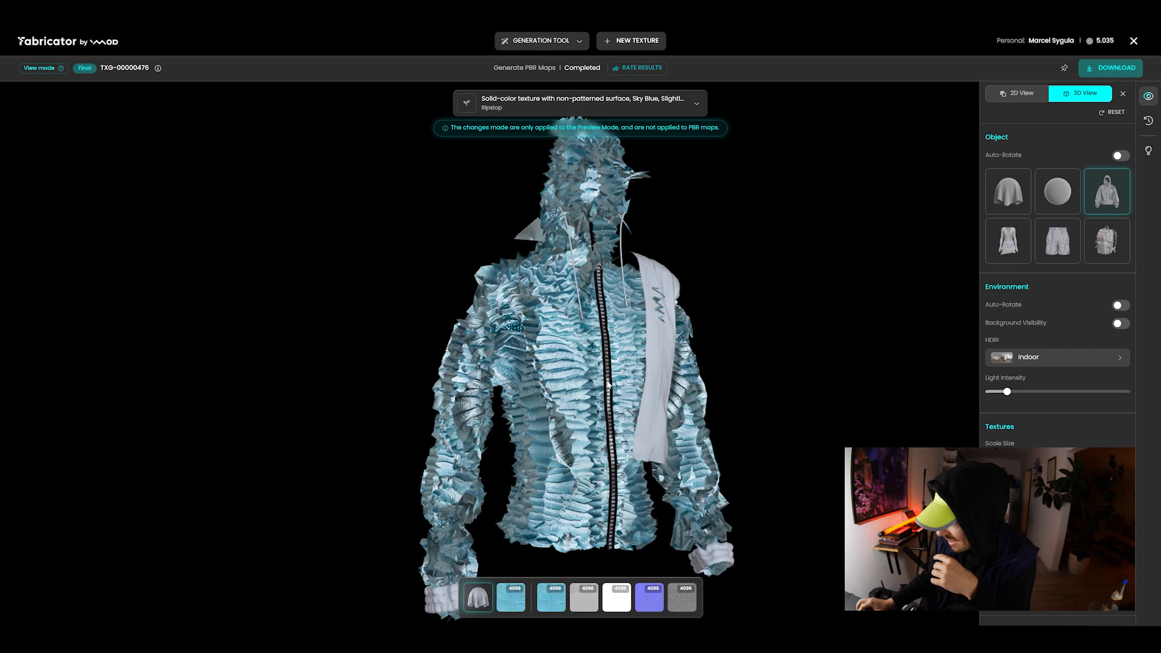
scroll(608, 384, "down", 3)
mouse_move(1028, 550)
left_mouse_down()
mouse_move(1089, 551)
mouse_move(1066, 550)
left_mouse_up()
Inspect the ridged fabric on the jacket's front and back.
scroll(602, 397, "up", 5)
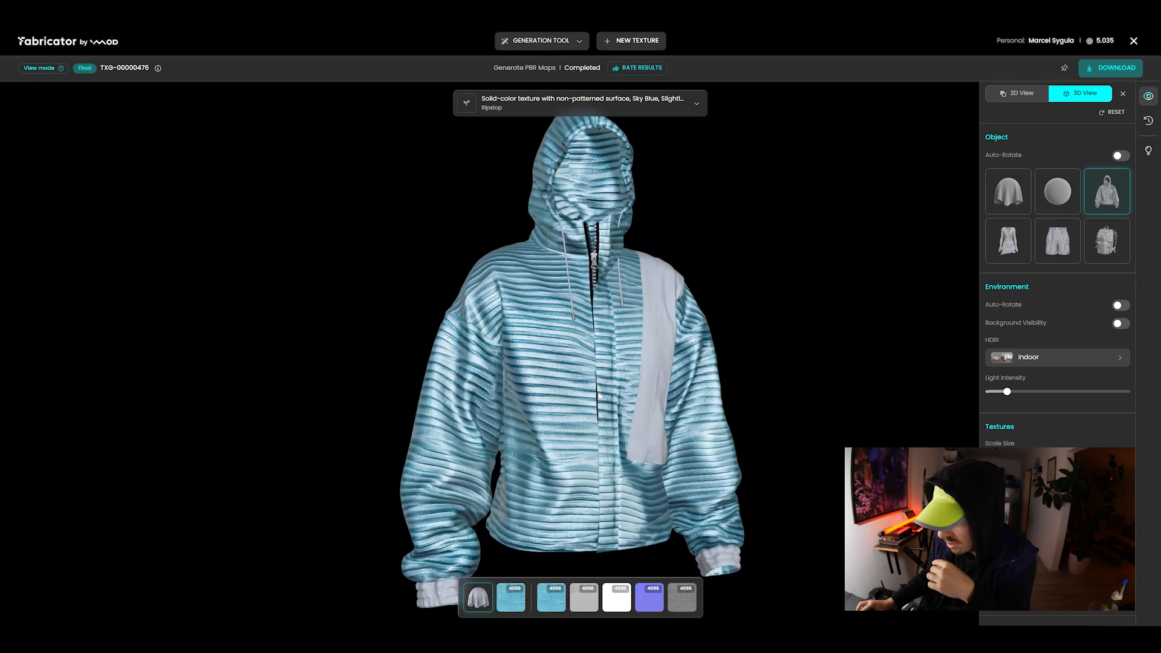
left_click_drag(602, 396, 834, 406)
scroll(600, 382, "down", 5)
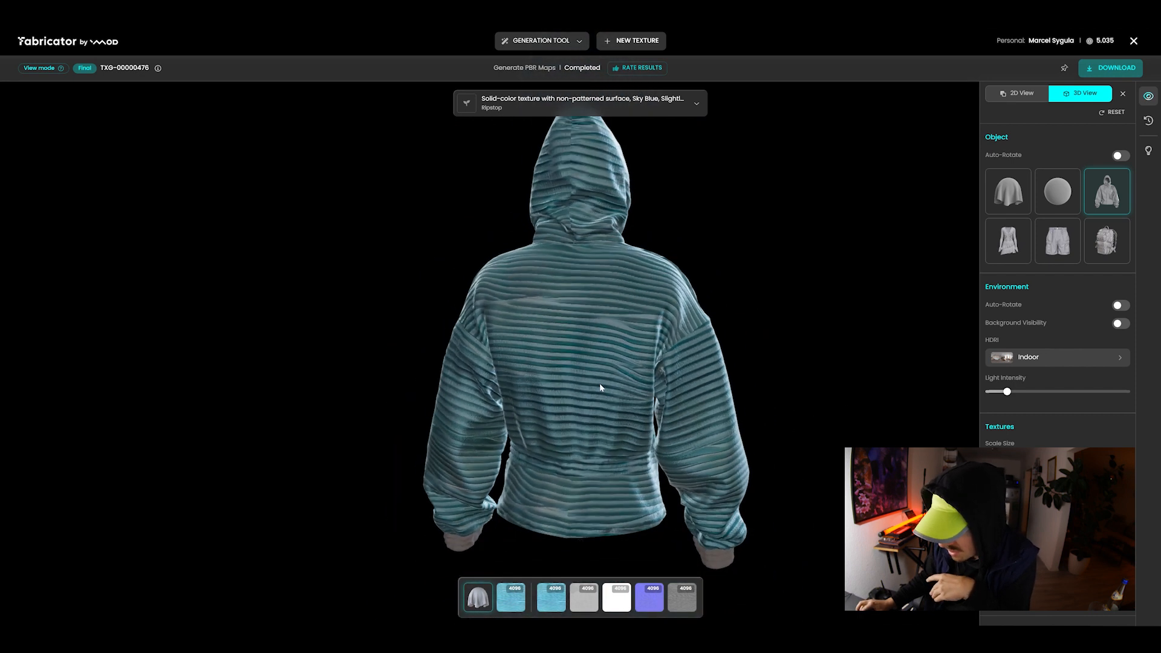
left_click_drag(620, 380, 320, 393)
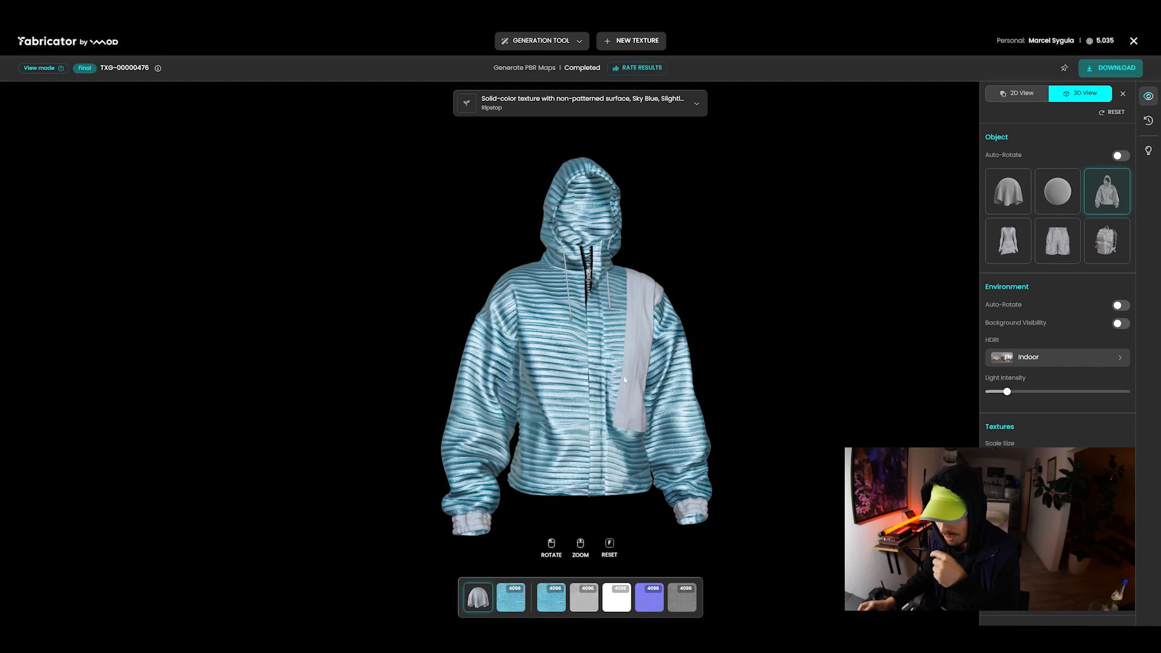
left_click_drag(602, 396, 631, 415)
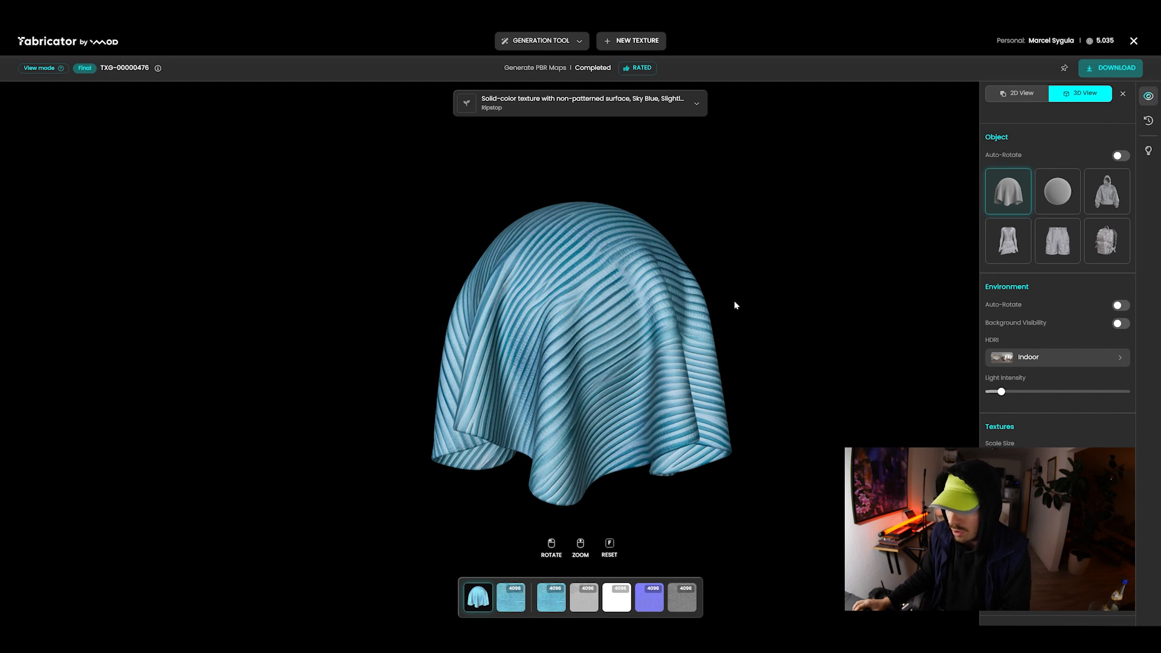
Open the blue dimpled Ripstop texture from the generated list and preview it on the hooded jacket.
left_click(526, 45)
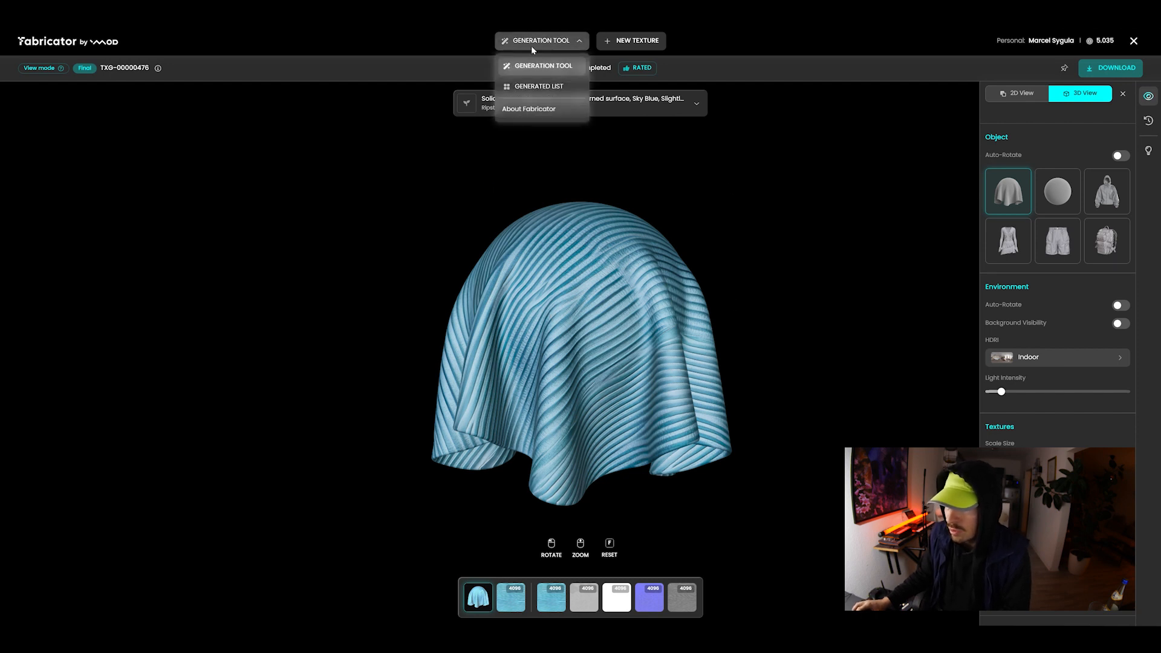
left_click(538, 87)
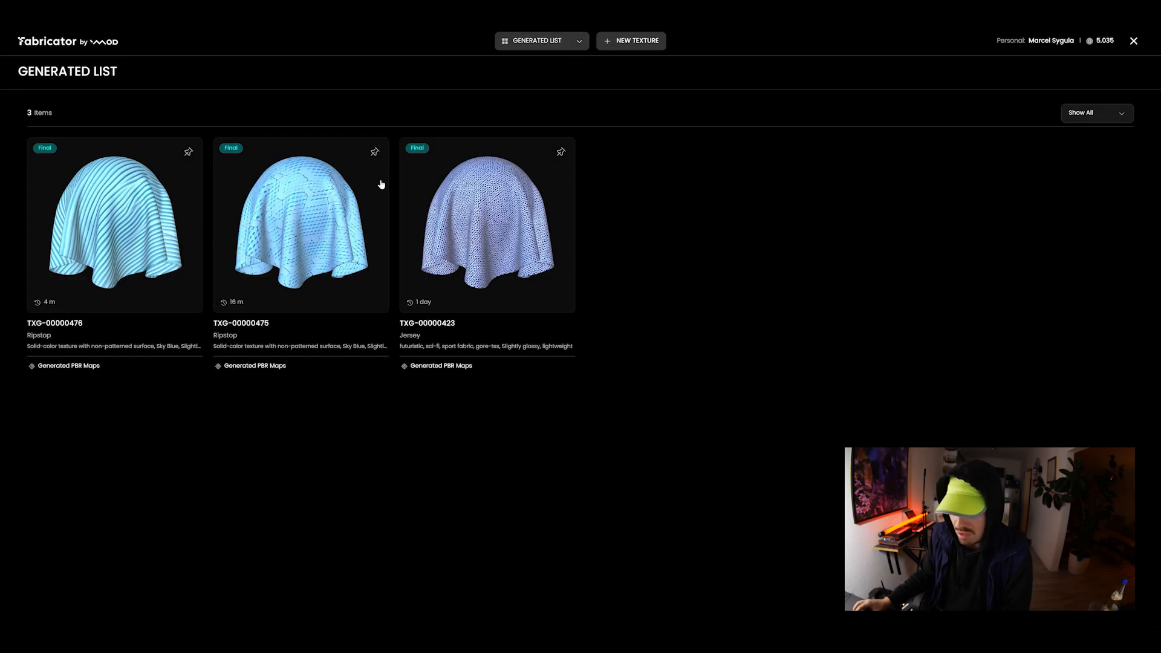
left_click(309, 235)
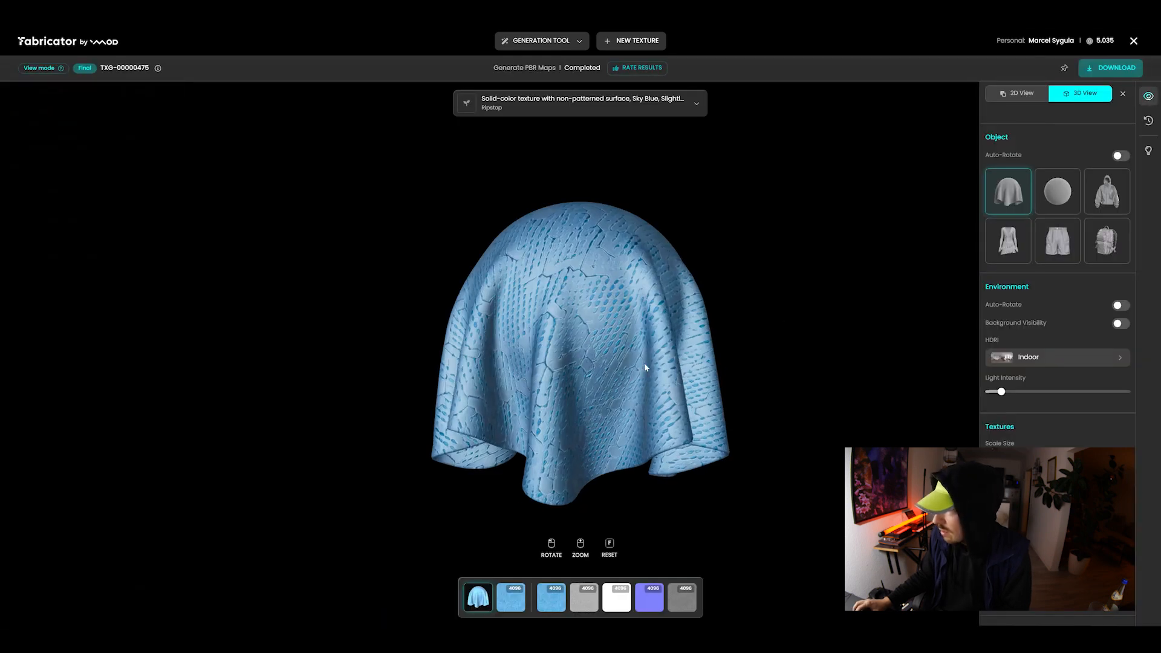
left_click(1110, 192)
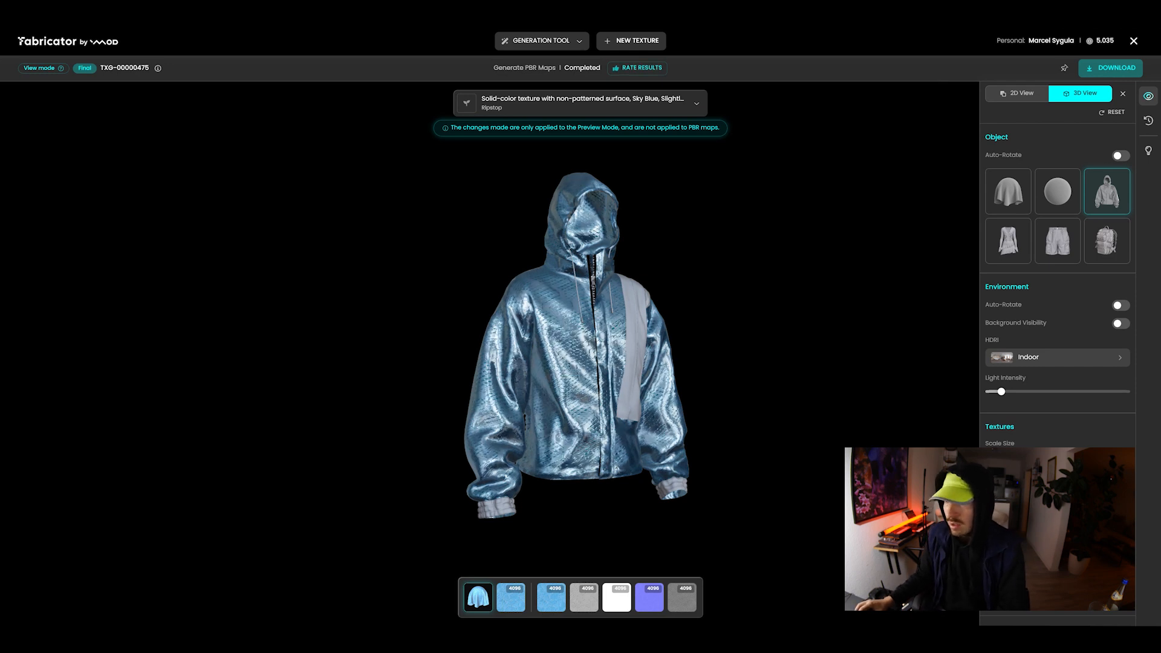
left_click_drag(632, 387, 627, 390)
scroll(610, 378, "up", 1)
scroll(598, 378, "down", 3)
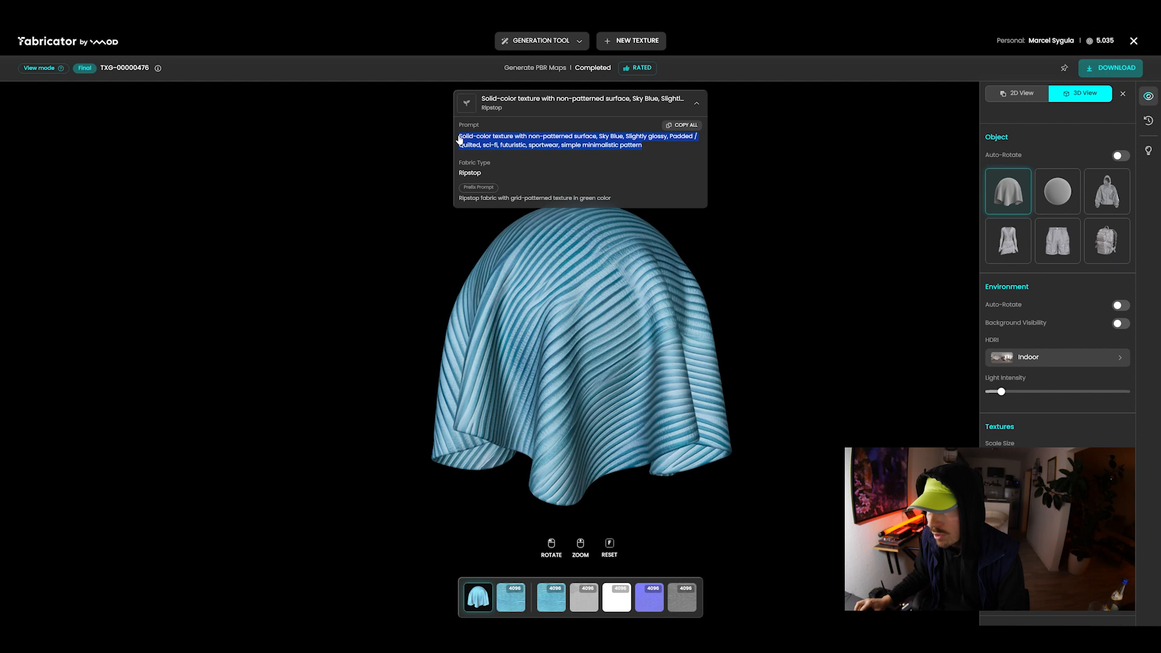
Start a new texture with the prompt "Solid-color texture with non-patterned surface, Sky Blue, Slightly glossy, Padded / Quilted, sci-fi, futuristic, sportwear, simple minimalistic pattern".
left_click(635, 42)
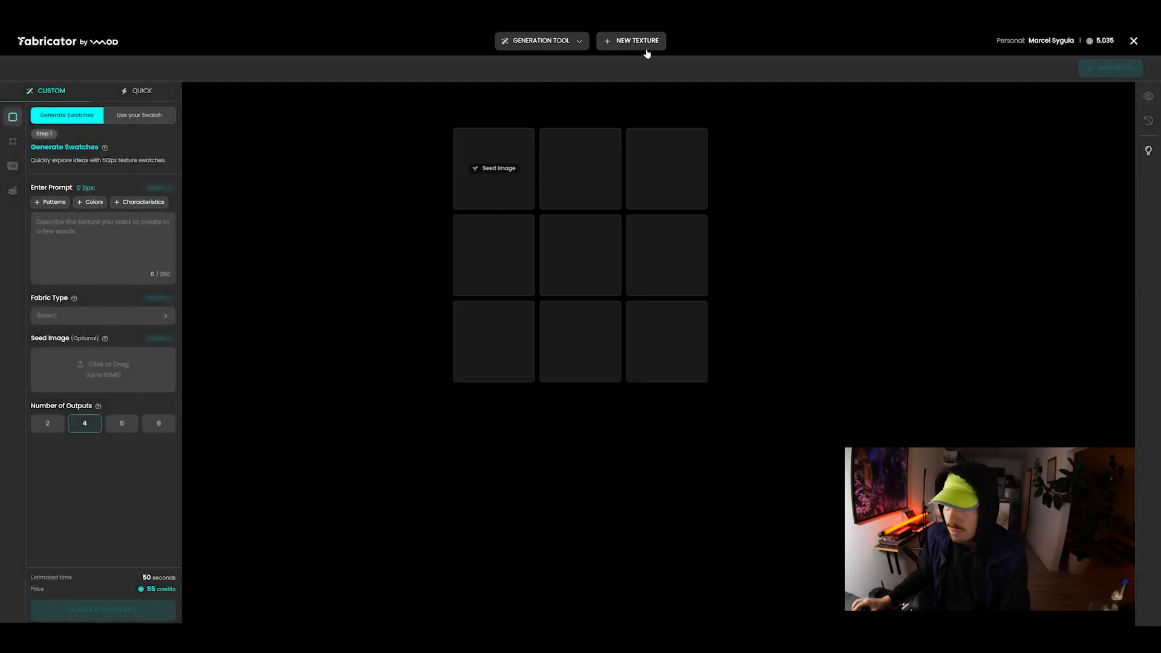
left_click(103, 261)
type("Solid-color texture with non-patterned surface, Sky Blue, Slightly glossy, Padded / Quilted, sci-fi, futuristic, sportwear, simple minimalistic pattern")
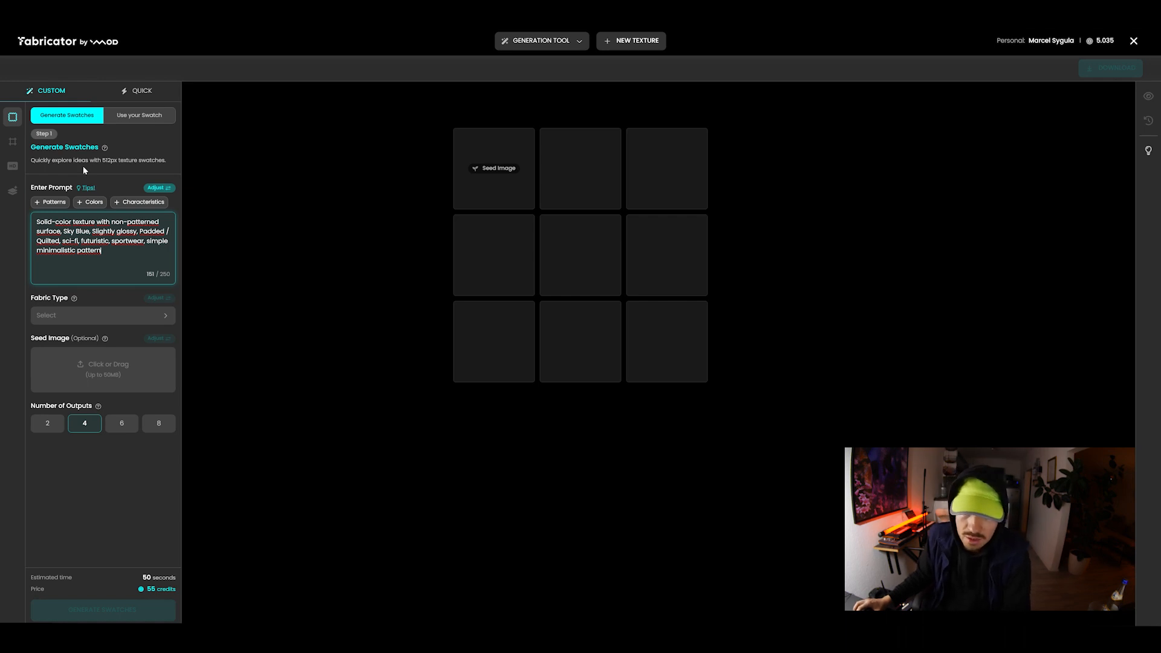
Set the fabric type to Ripstop and add the dark hexagon-pattern picture as the seed image.
left_click(90, 315)
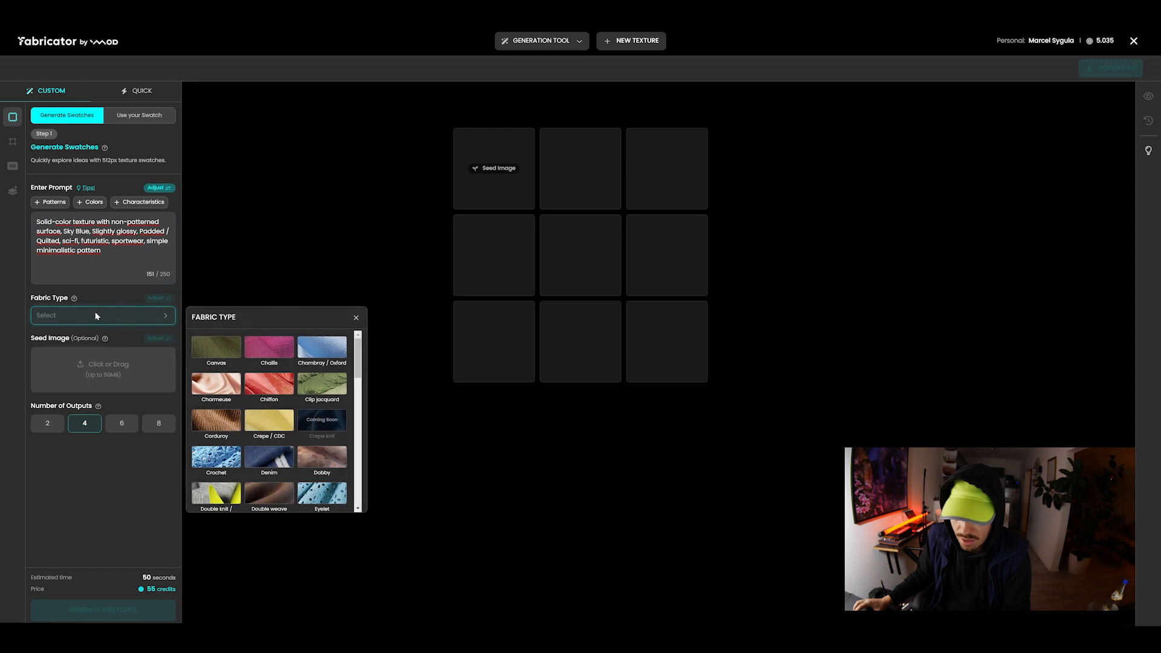
scroll(279, 417, "down", 5)
scroll(279, 417, "up", 2)
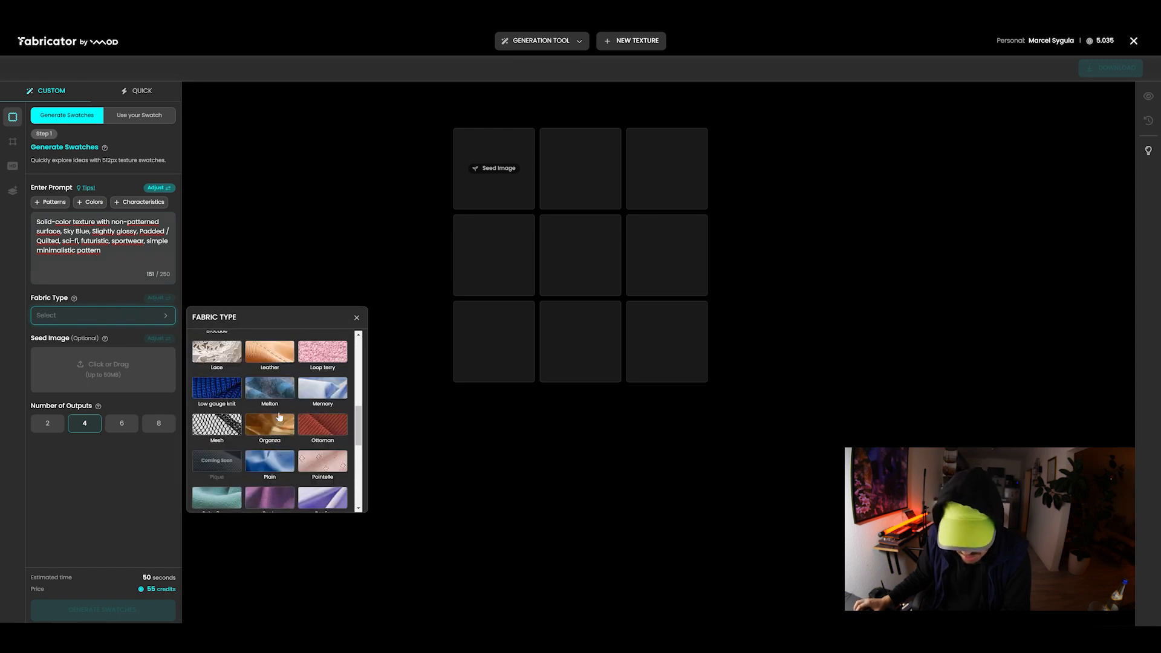
scroll(327, 435, "down", 4)
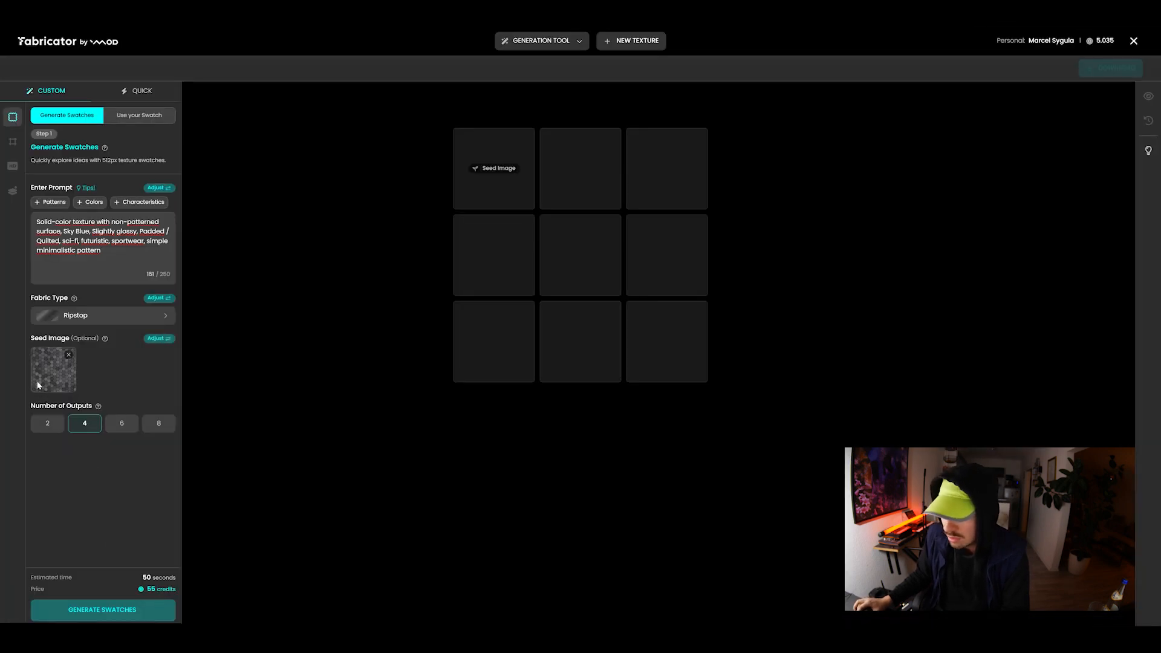
left_click(65, 378)
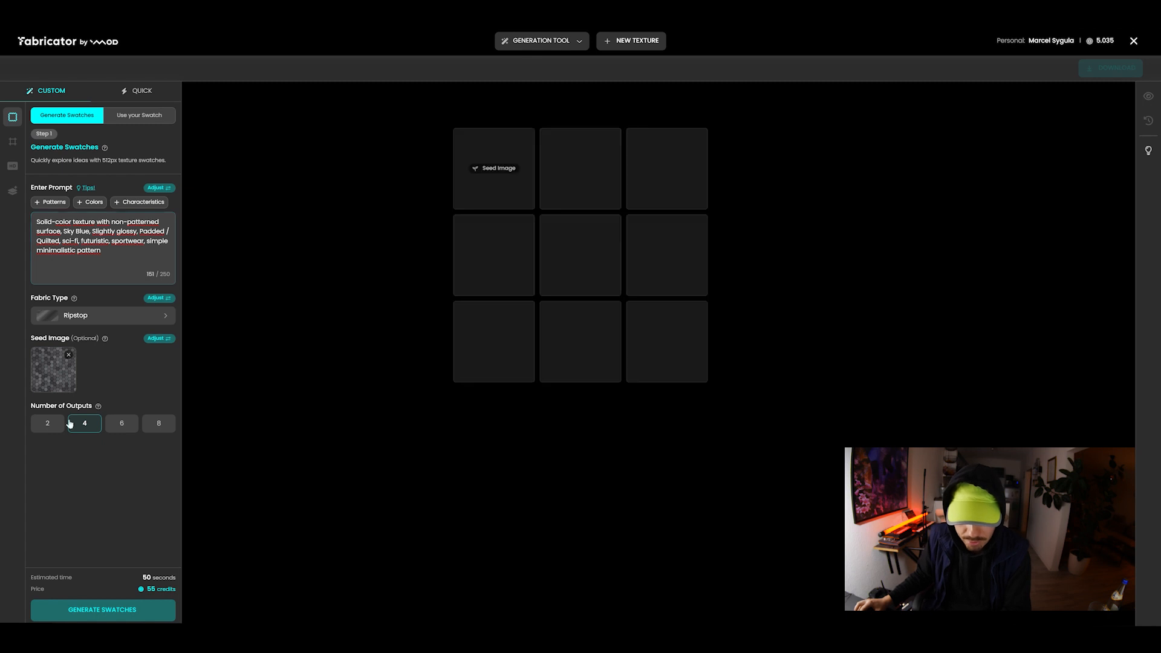
Generate four swatches from the prompt and seed image and enlarge the first generated swatch.
left_click(108, 612)
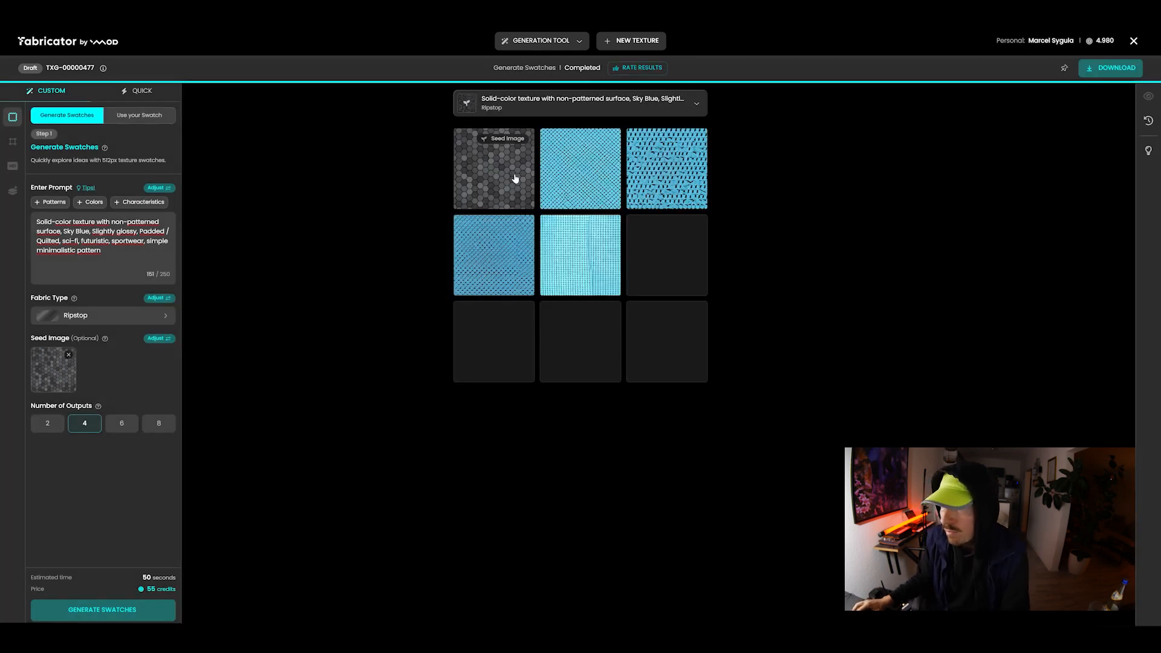
left_click(573, 178)
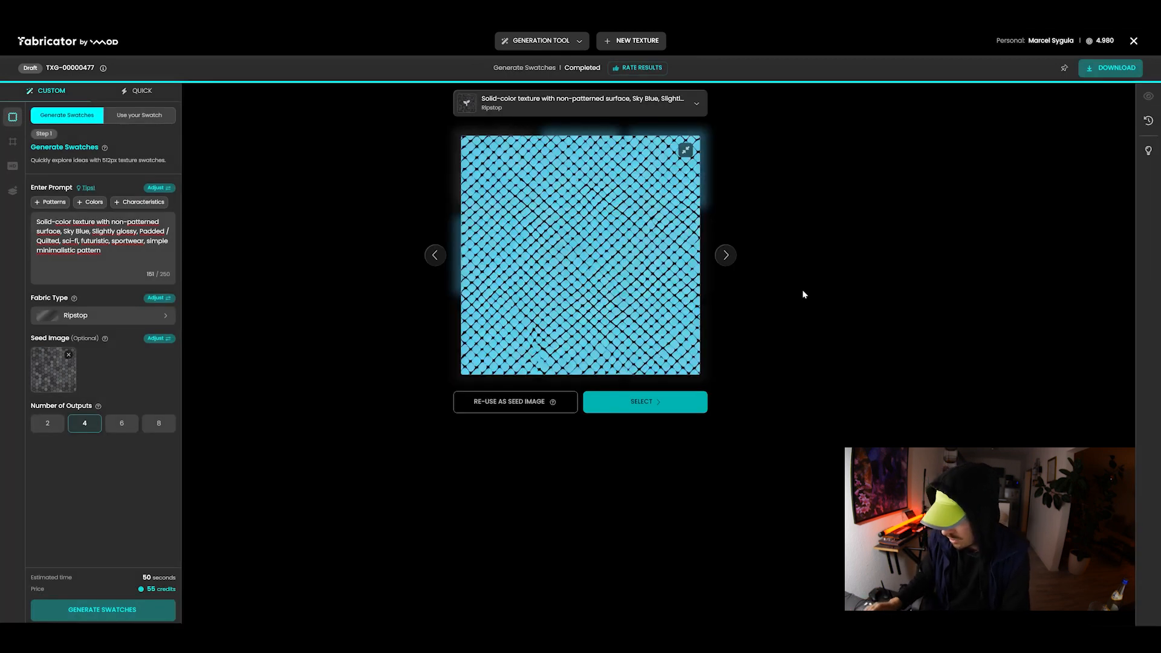
Compare the four generated swatches and select the sky blue one with rows of dark slanted rectangular cutouts.
left_click(726, 256)
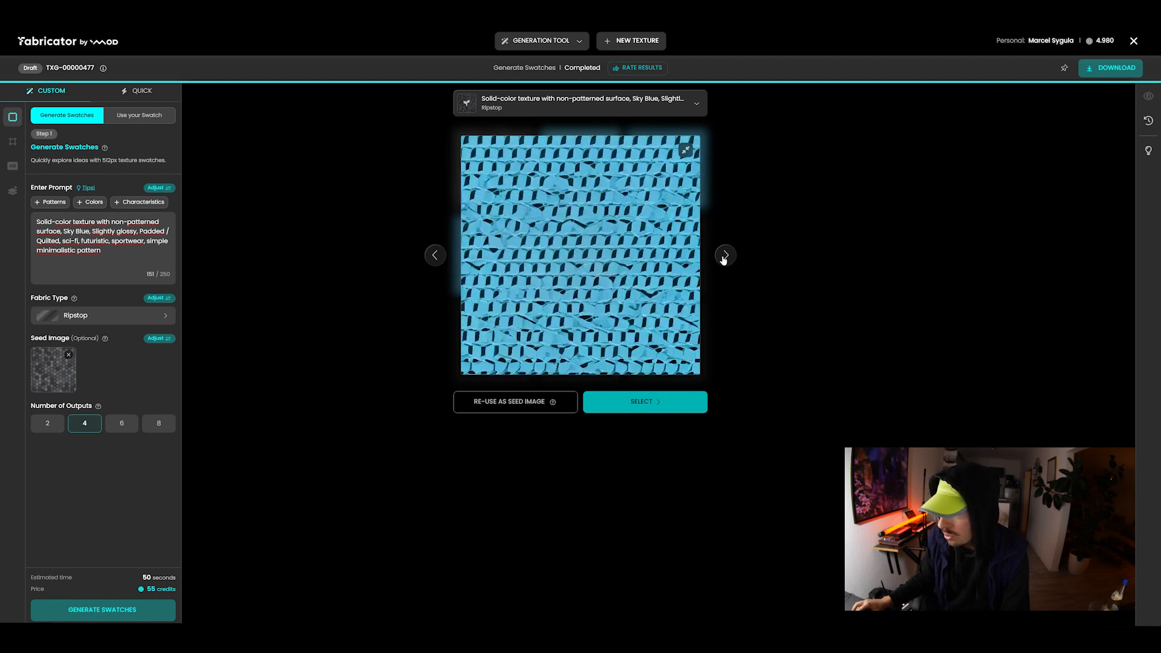
left_click(726, 257)
left_click(731, 256)
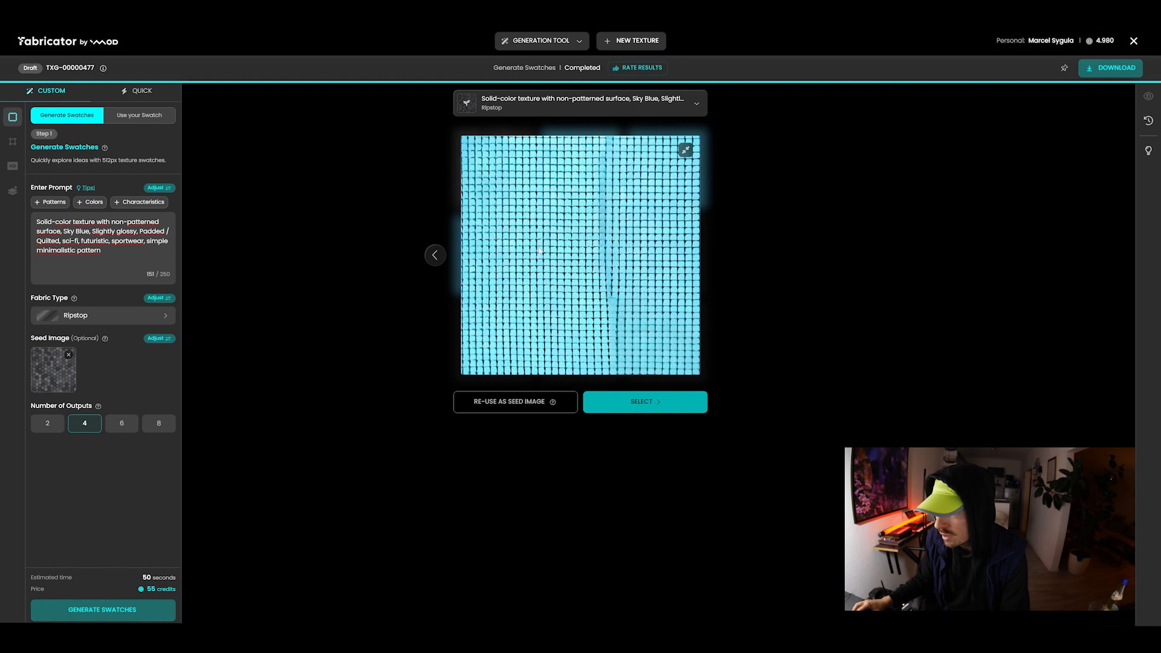
left_click(432, 258)
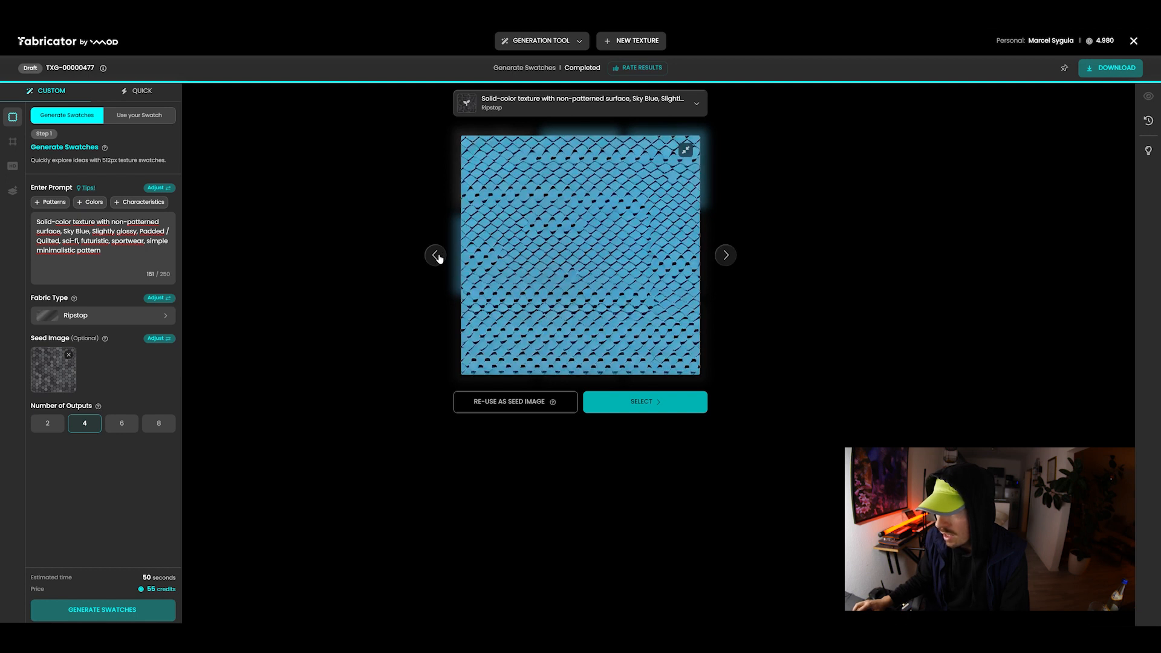
left_click(652, 403)
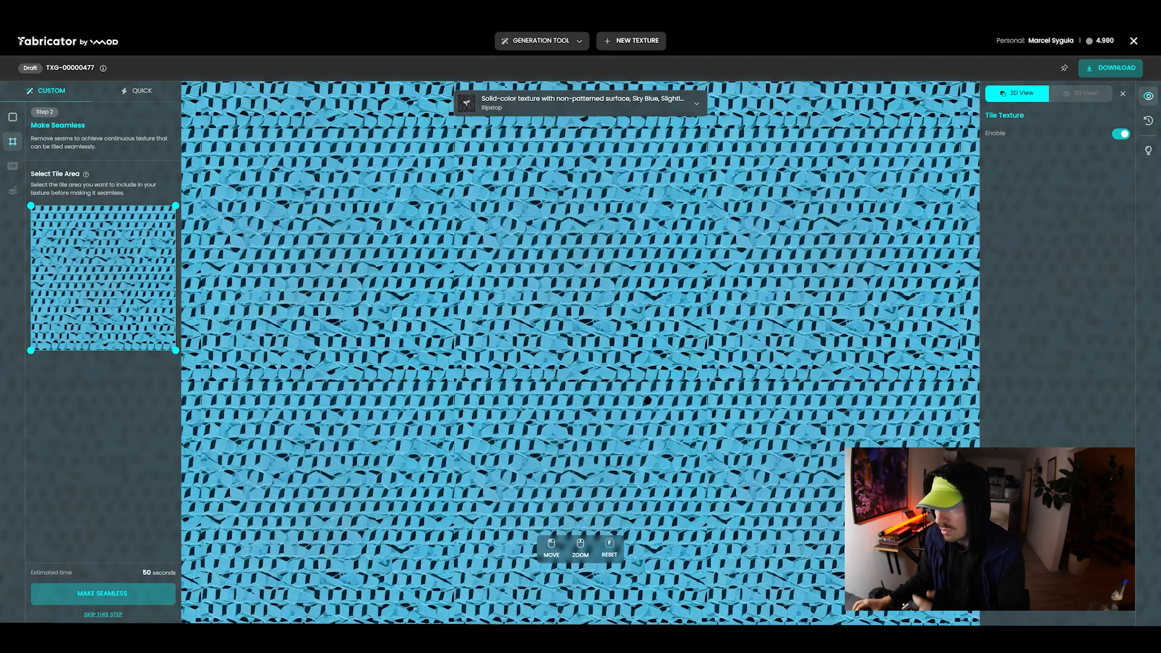
Make the selected blue swatch seamless using the full tile area and upscale it to 4K.
left_click(146, 597)
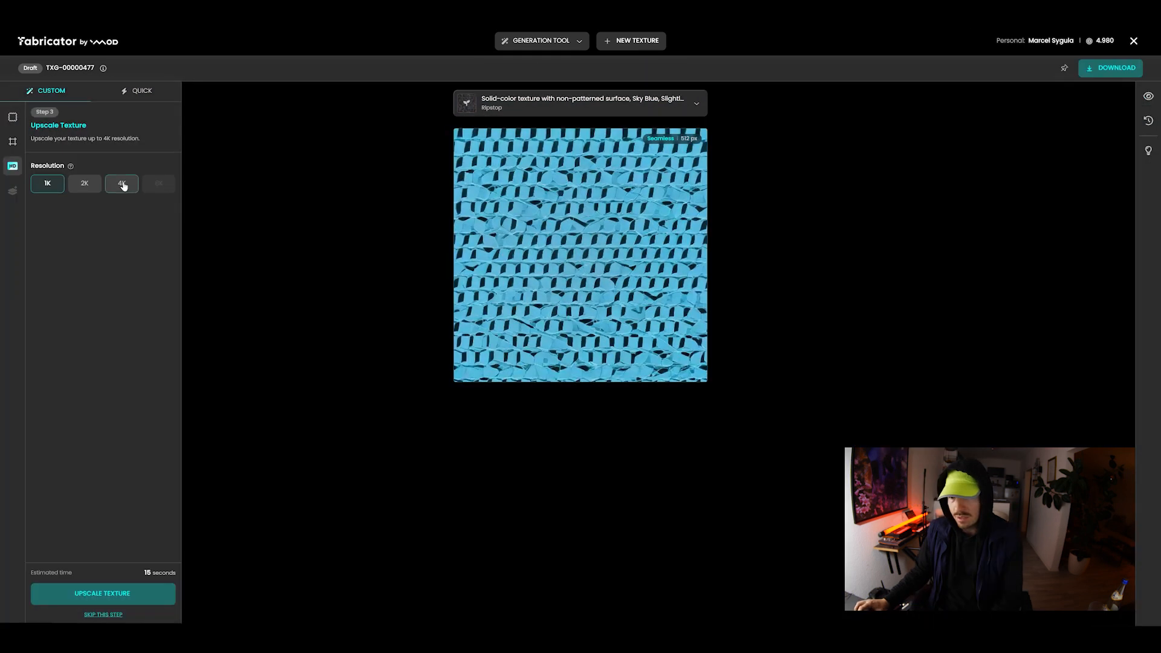
left_click(122, 184)
left_click(143, 593)
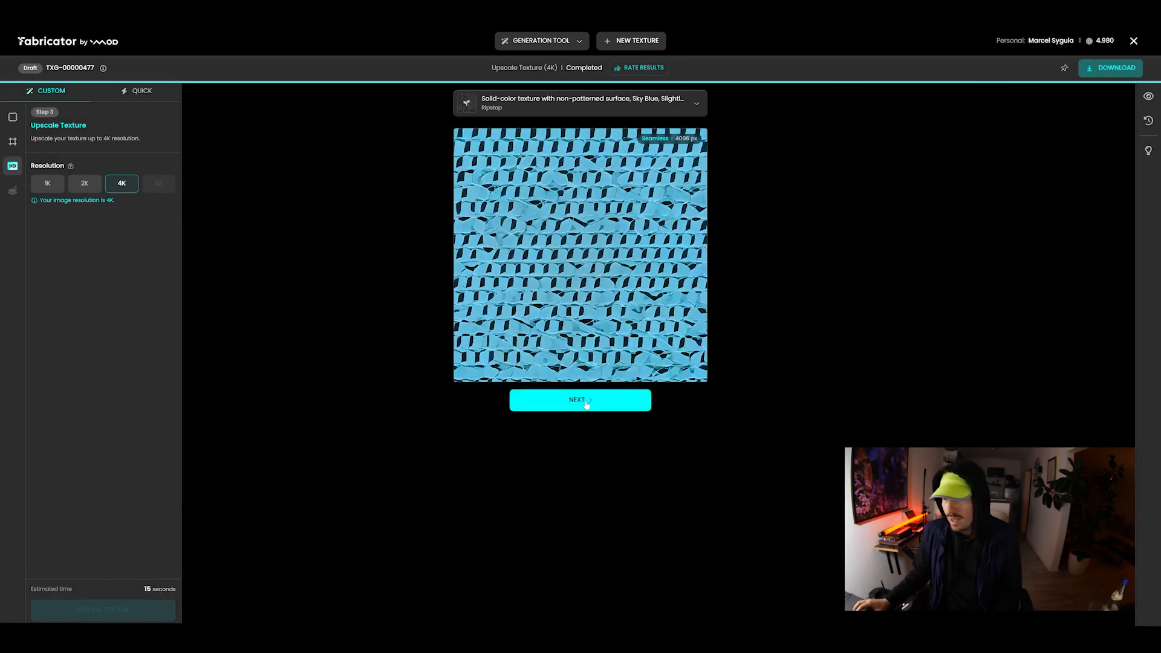
Generate metallic PBR maps for the 4K blue texture and inspect the result on the draped cloth.
left_click(597, 405)
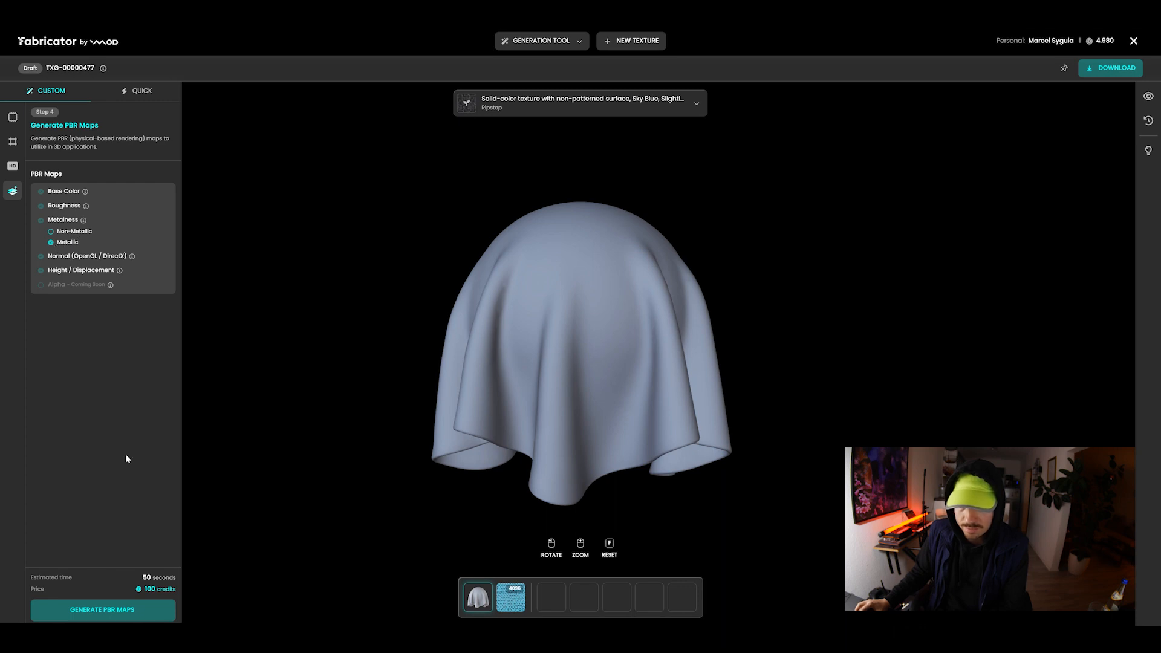
left_click(111, 612)
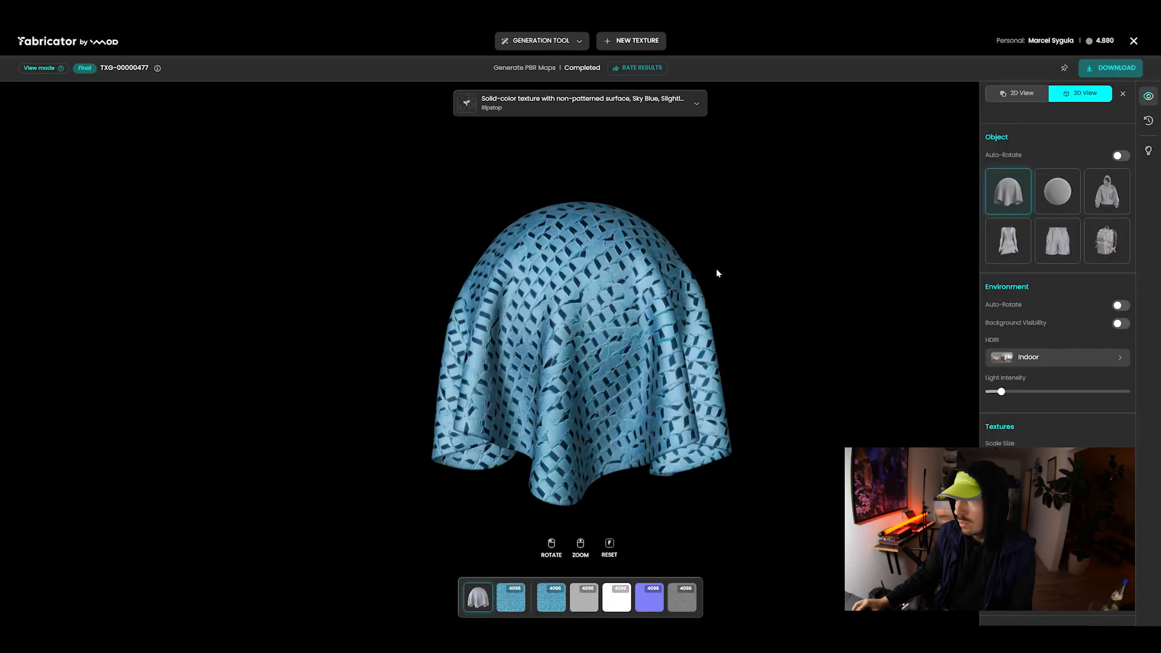
left_click_drag(716, 271, 616, 308)
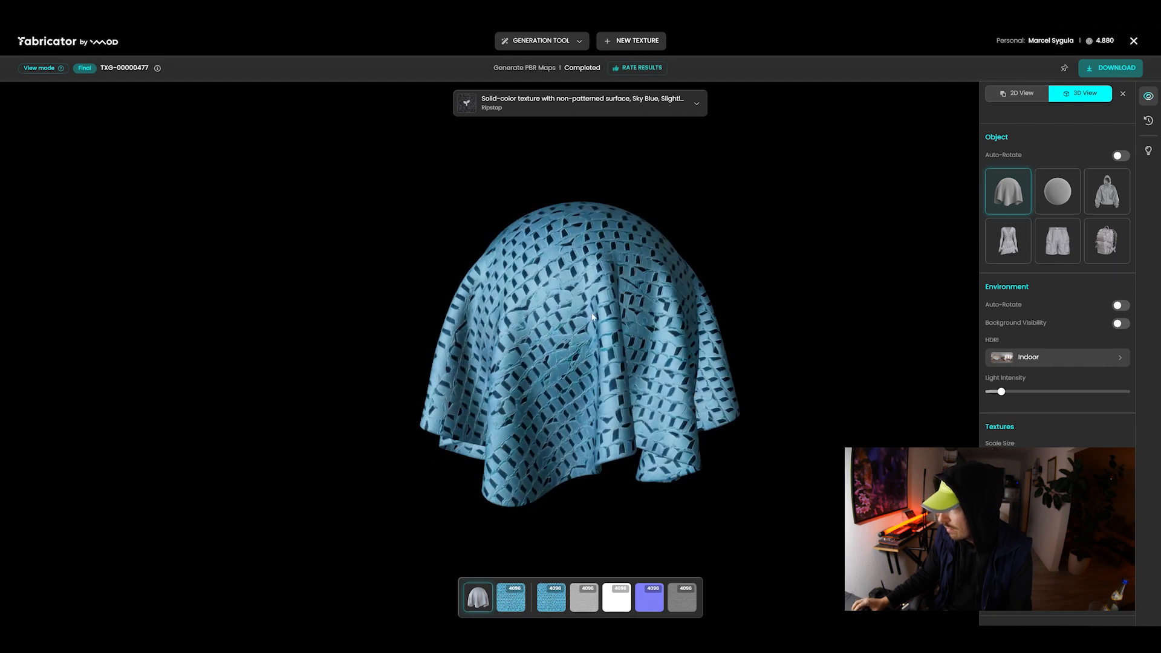
scroll(1072, 395, "down", 1)
scroll(1072, 395, "up", 1)
Preview the blue texture on the hooded jacket, adjust its scale and raise its metallic effect to the maximum.
left_click(1107, 191)
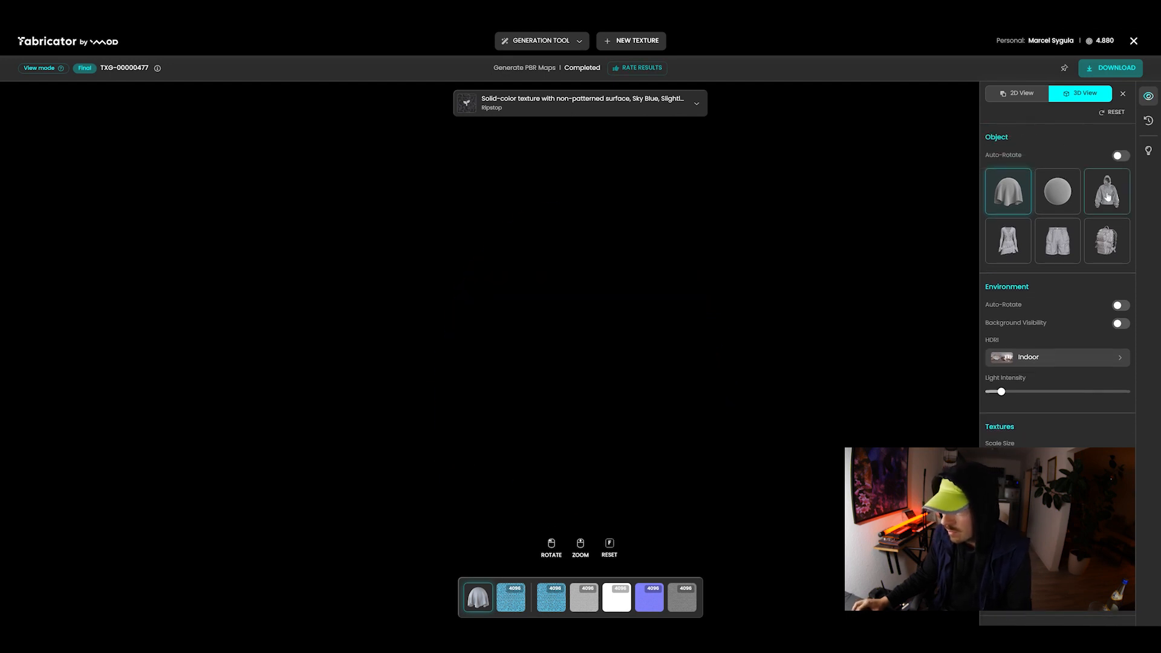
left_click_drag(603, 374, 643, 375)
mouse_move(1028, 457)
left_mouse_down()
mouse_move(1047, 457)
mouse_move(998, 457)
mouse_move(1052, 458)
mouse_move(1015, 447)
left_mouse_up()
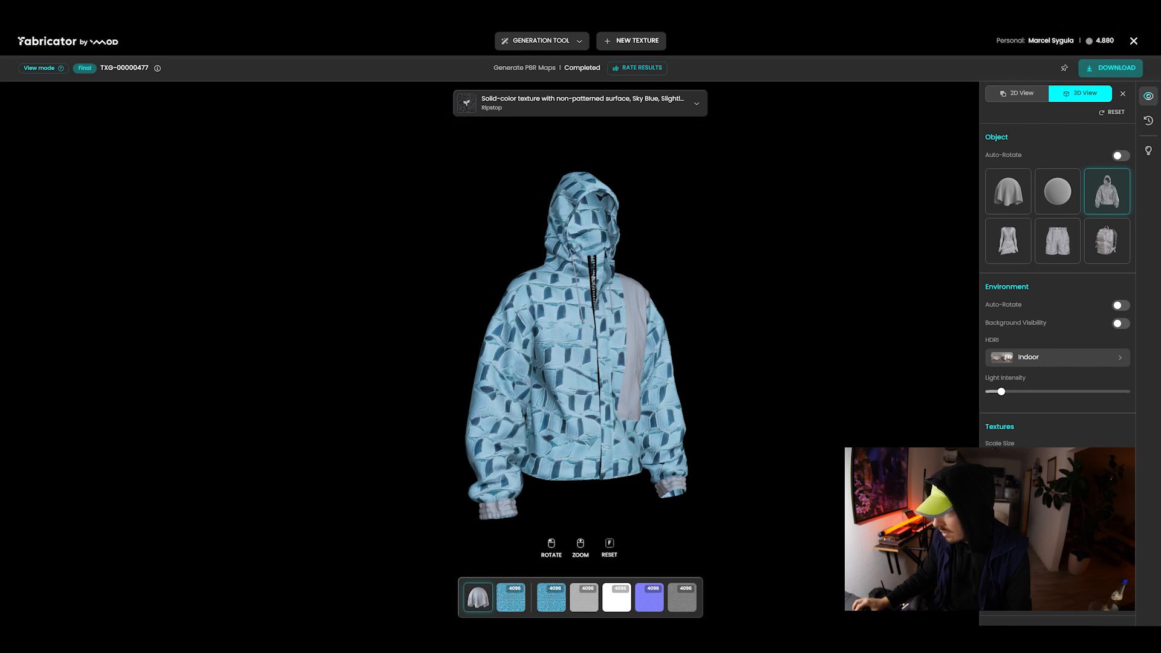
left_click_drag(989, 542, 1131, 542)
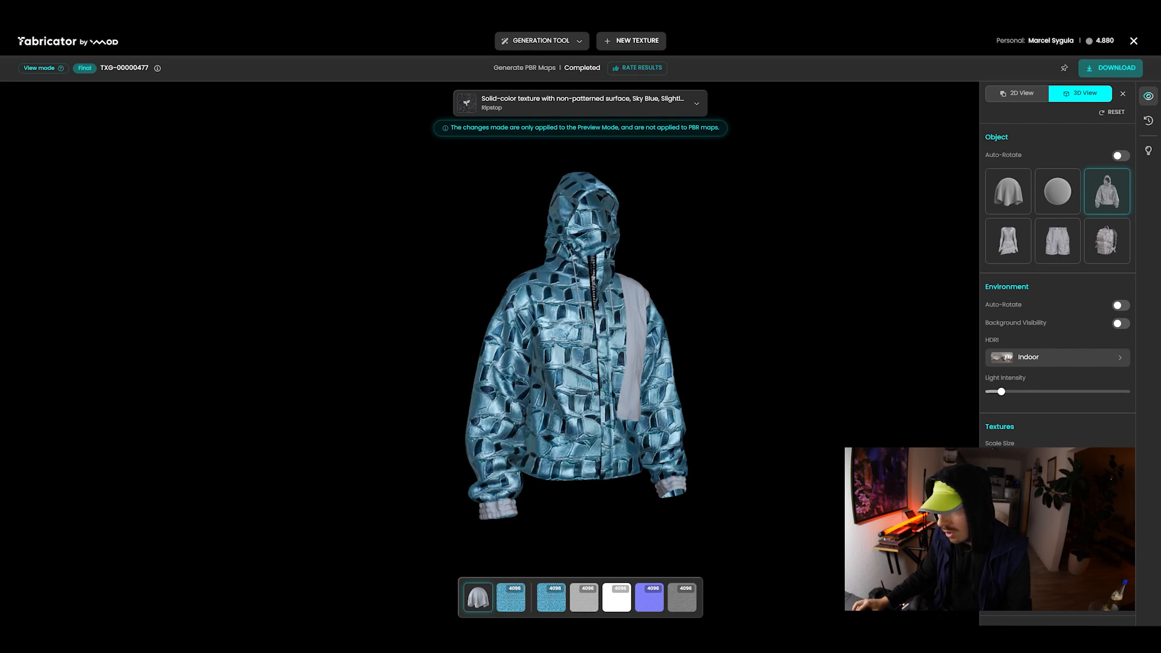
Fine-tune the surface relief of the blue texture on the hooded jacket while inspecting it from several angles.
left_click_drag(562, 354, 671, 355)
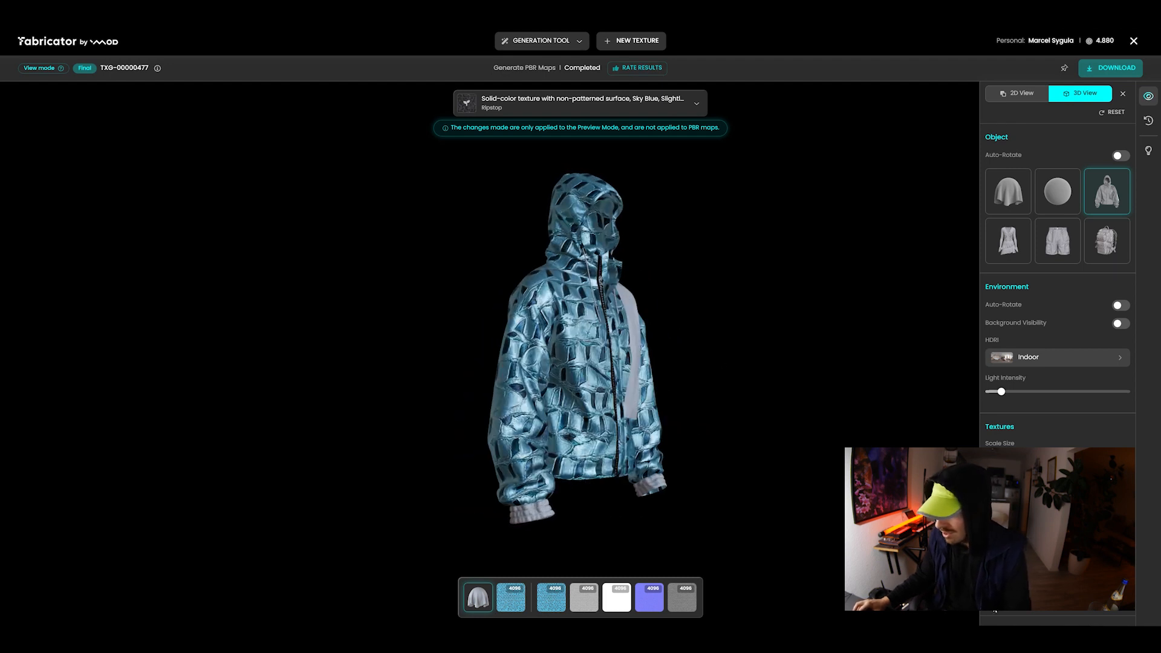
left_click_drag(990, 599, 1010, 599)
left_click_drag(623, 426, 553, 425)
mouse_move(1009, 600)
left_mouse_down()
mouse_move(989, 600)
mouse_move(999, 599)
left_mouse_up()
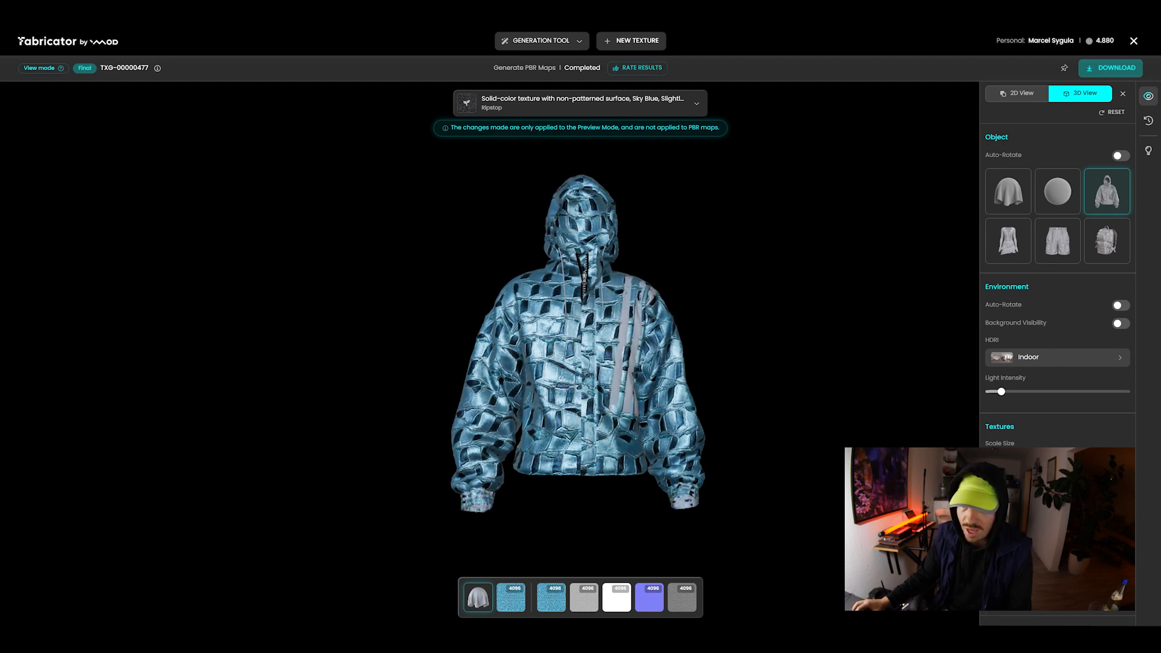
mouse_move(1022, 564)
left_mouse_down()
mouse_move(1007, 564)
mouse_move(1049, 564)
mouse_move(1013, 563)
left_mouse_up()
left_click_drag(572, 387, 684, 407)
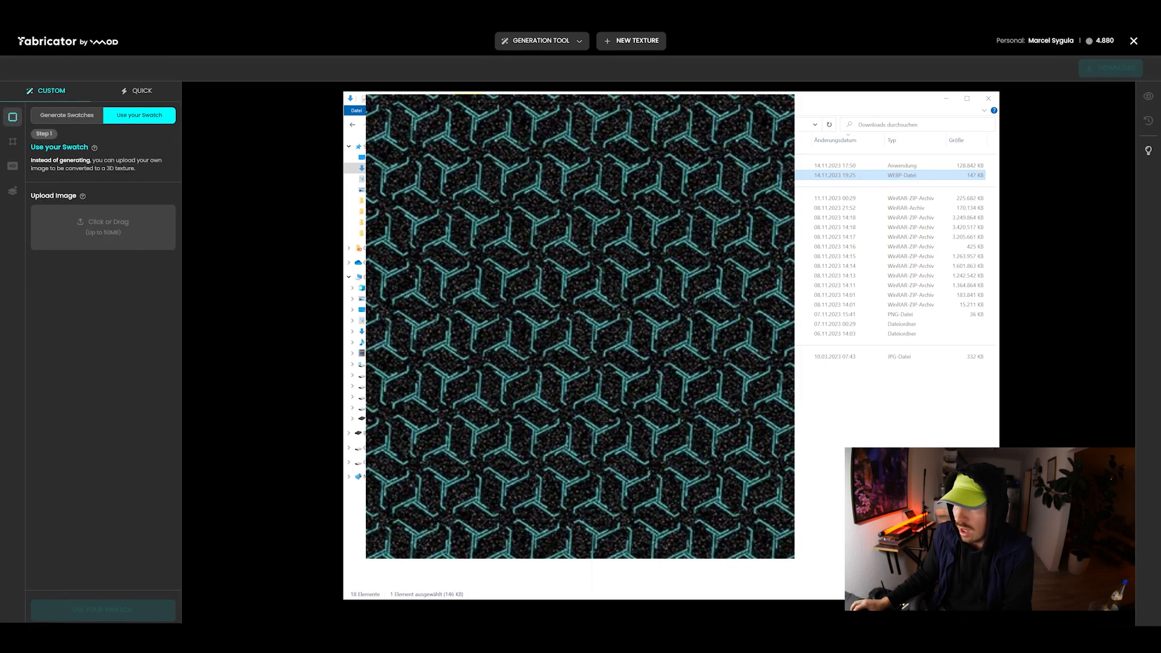
Upload Sci-Fi_Fabric.webp as your own swatch, leaving it marked as non-seamless, and select it for the texture.
left_click_drag(901, 175, 91, 230)
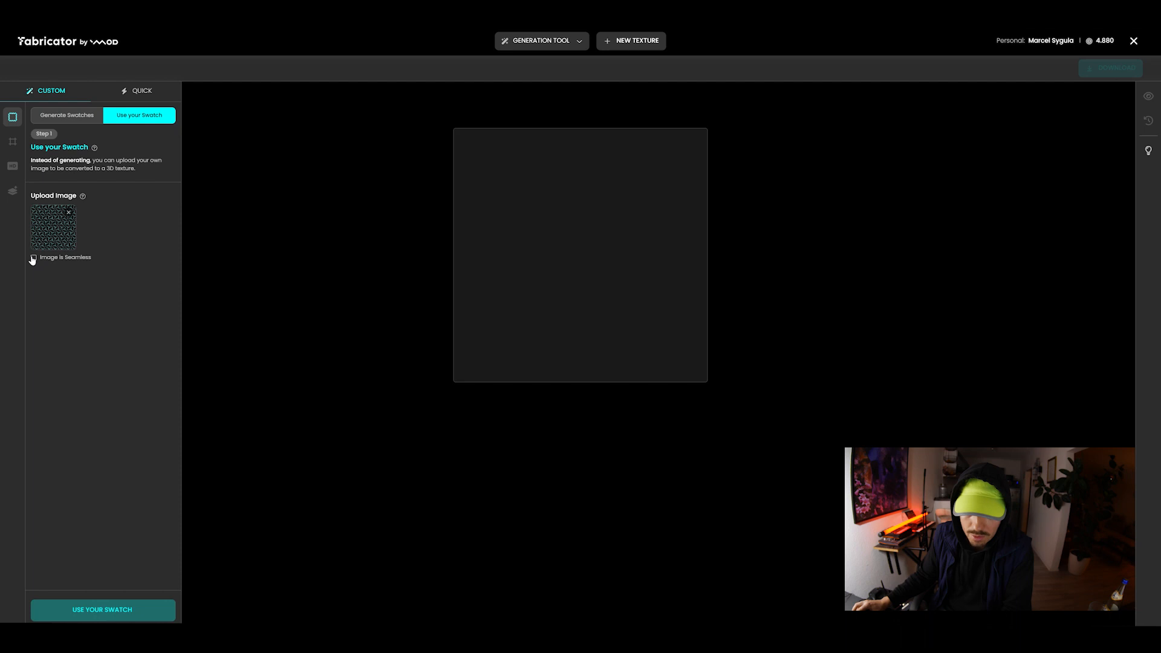
left_click(110, 612)
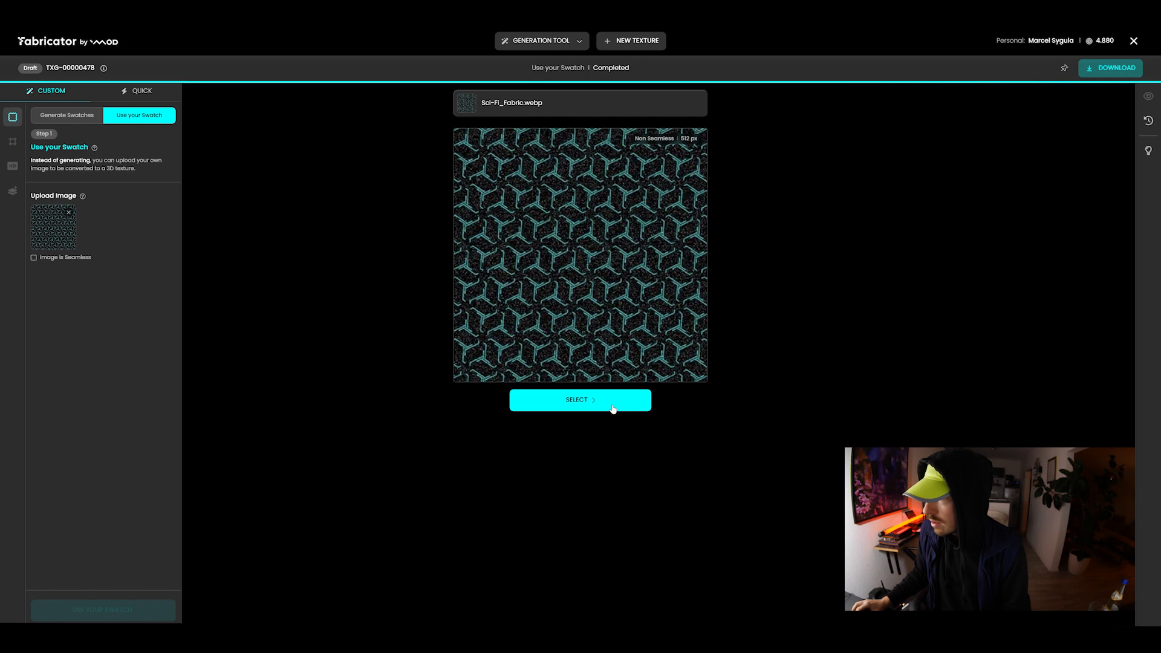
left_click(610, 410)
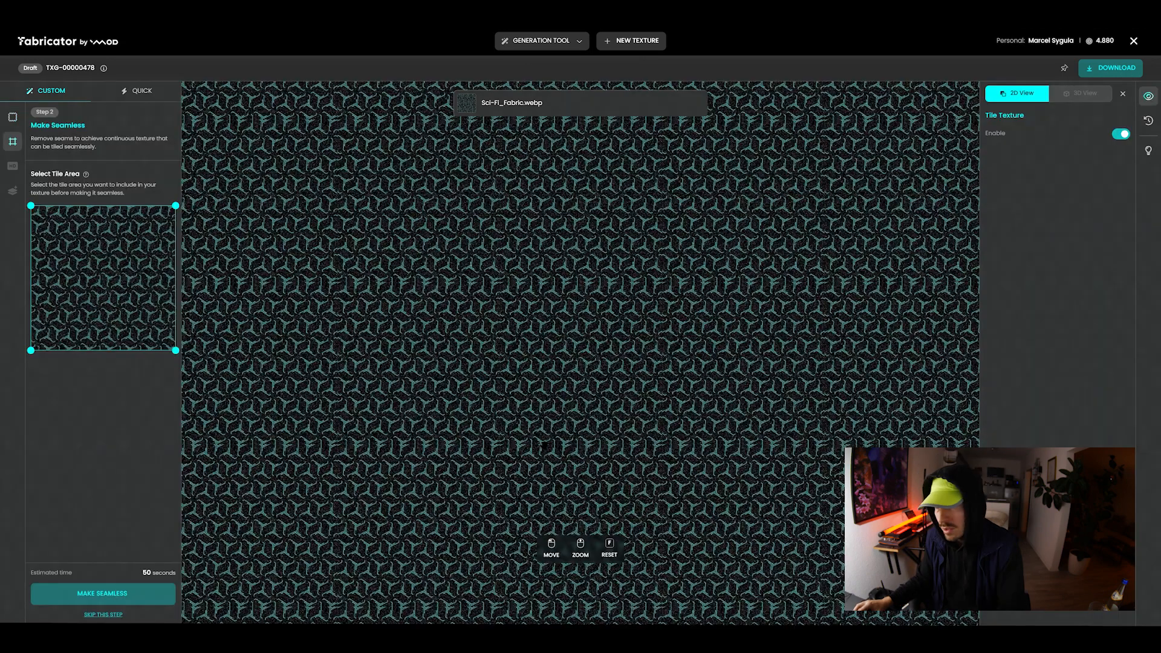
Make the Sci-Fi_Fabric.webp swatch seamless over the full tile area and inspect the tiled pattern for seams.
left_click_drag(570, 335, 554, 277)
left_click_drag(568, 389, 534, 355)
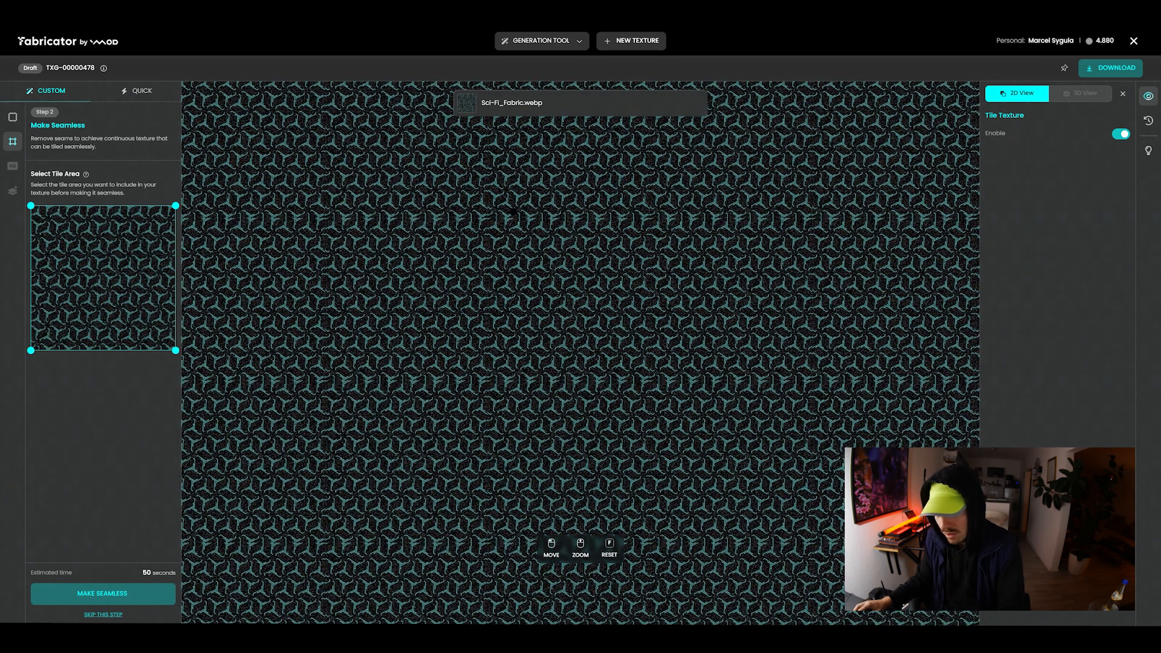
left_click(129, 598)
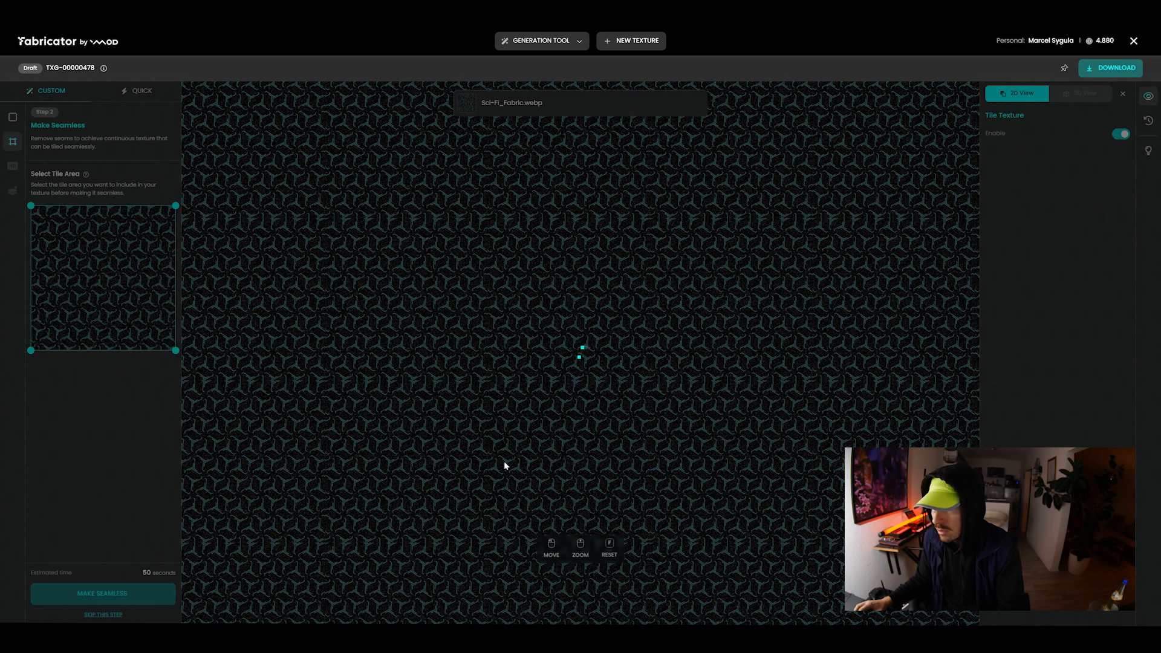
left_click_drag(638, 396, 596, 368)
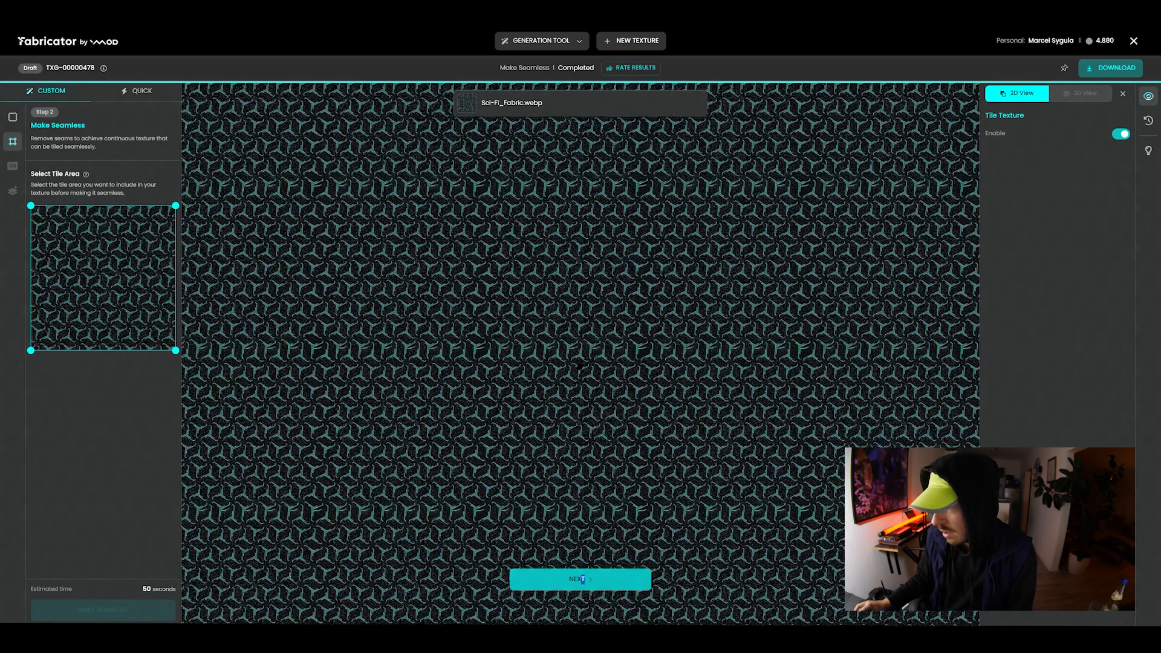
left_click_drag(463, 315, 457, 343)
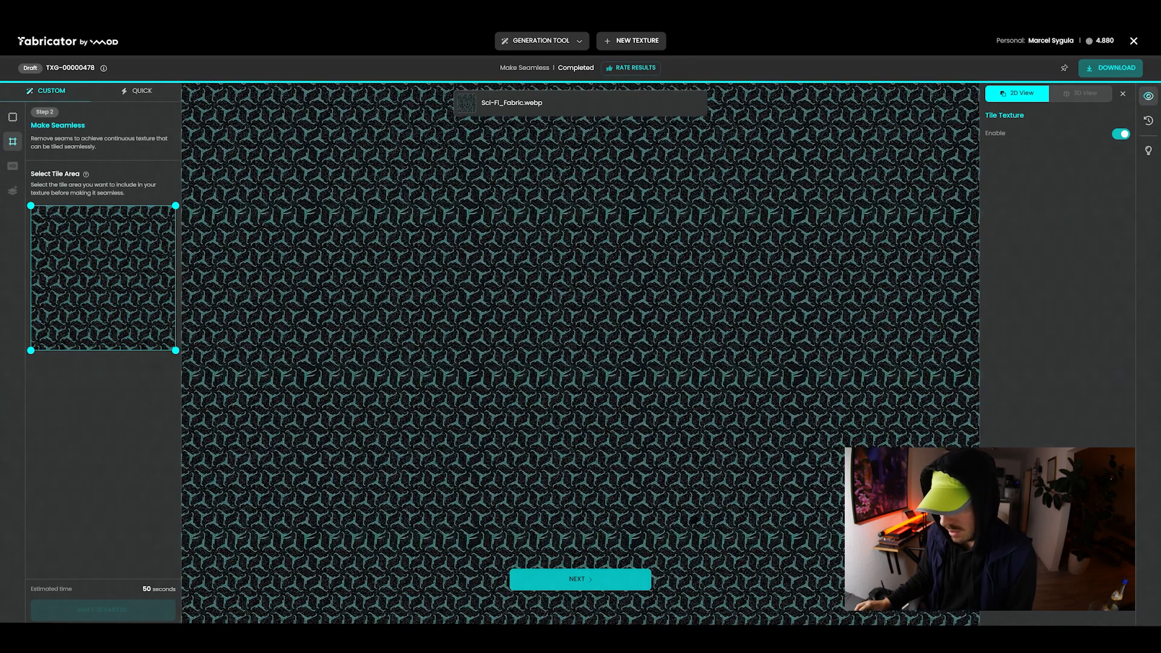
Upscale the seamless Sci-Fi_Fabric.webp texture to 4K.
left_click(599, 580)
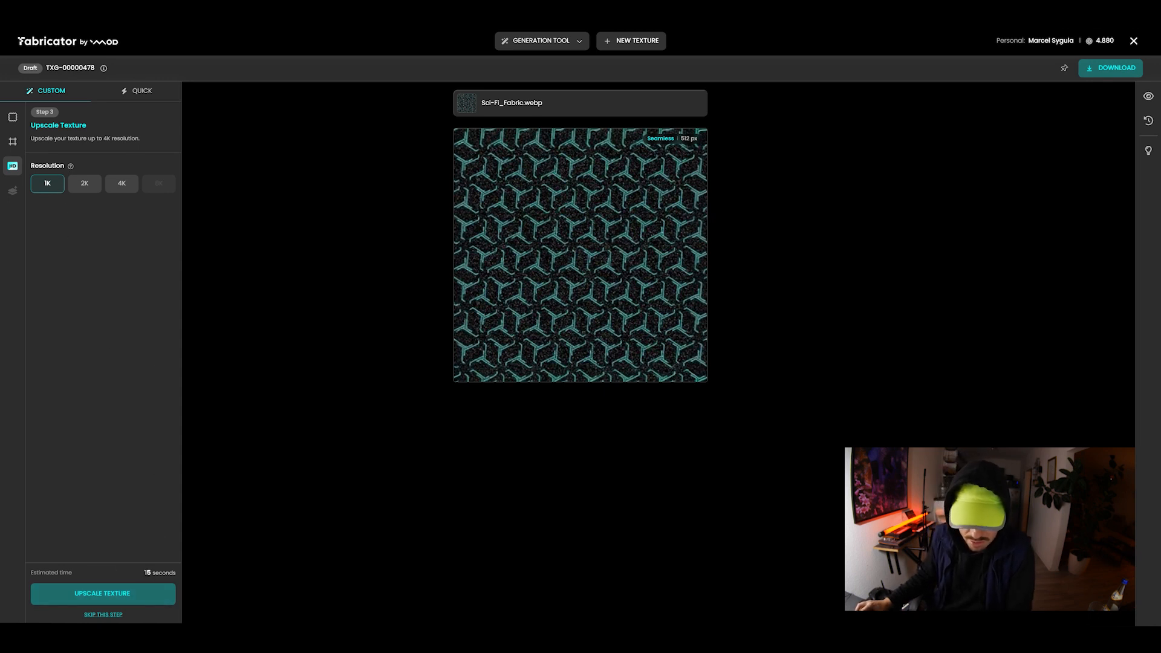
left_click(85, 184)
left_click(121, 183)
left_click(109, 592)
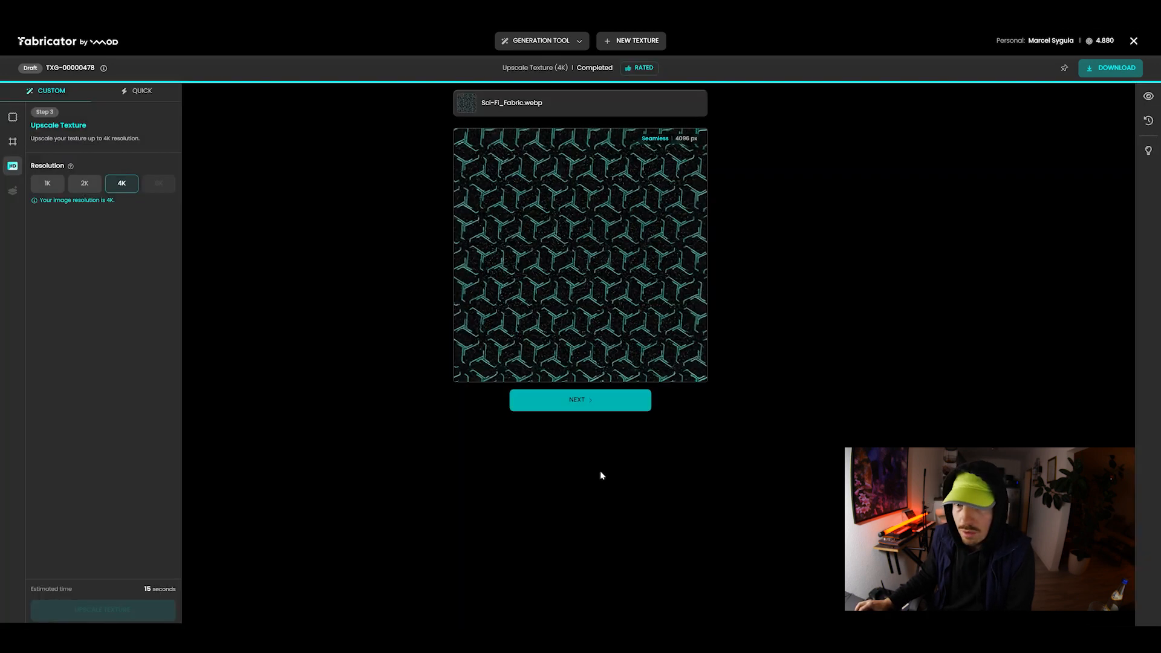
Generate PBR maps for the sci-fi fabric texture with the metalness set to Metallic.
left_click(586, 401)
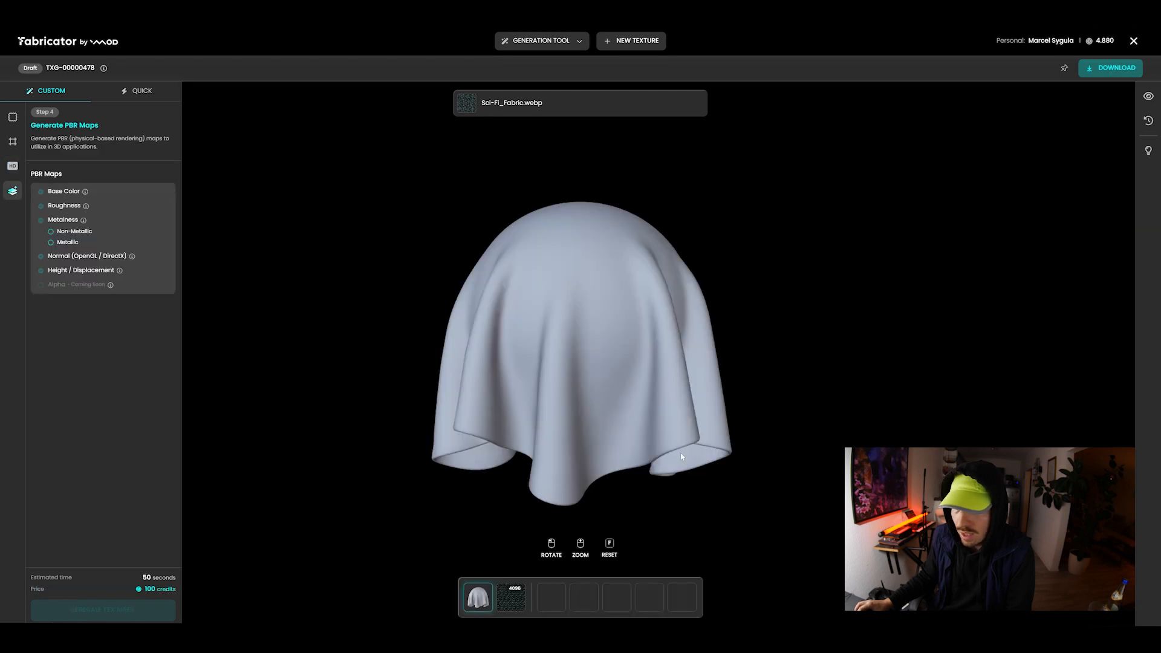
left_click(68, 244)
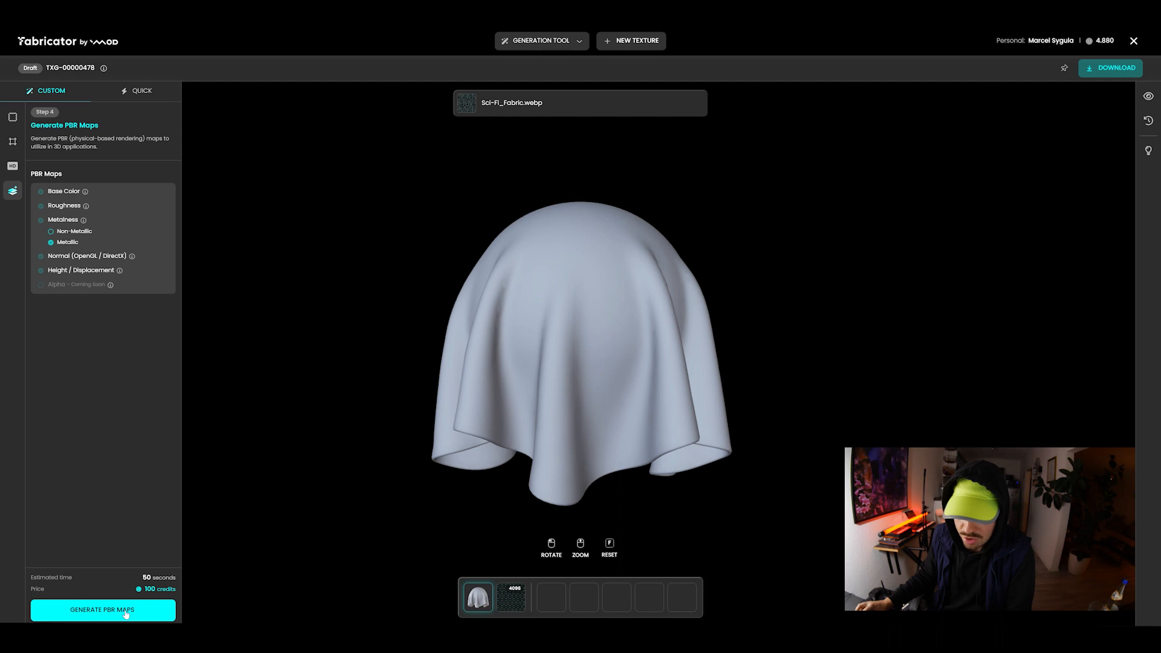
left_click(125, 613)
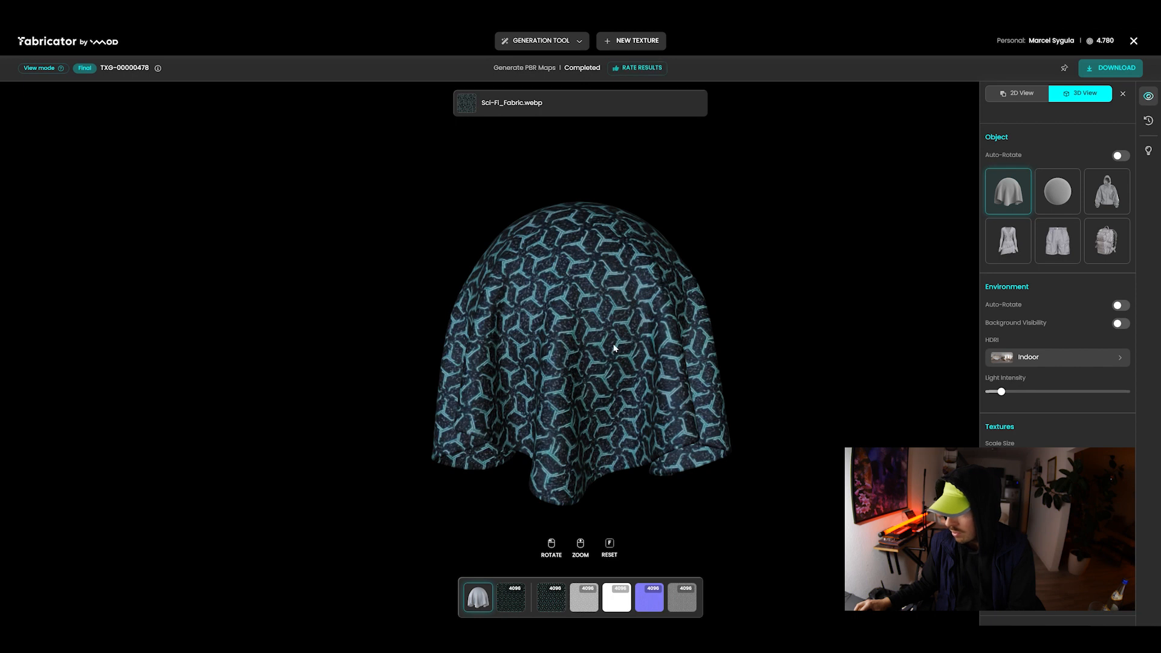
Give the sci-fi fabric preview a stronger metallic effect and a finer pattern scale, and inspect the draped cloth up close.
mouse_move(614, 348)
left_mouse_down()
mouse_move(643, 346)
mouse_move(599, 353)
mouse_move(635, 343)
left_mouse_up()
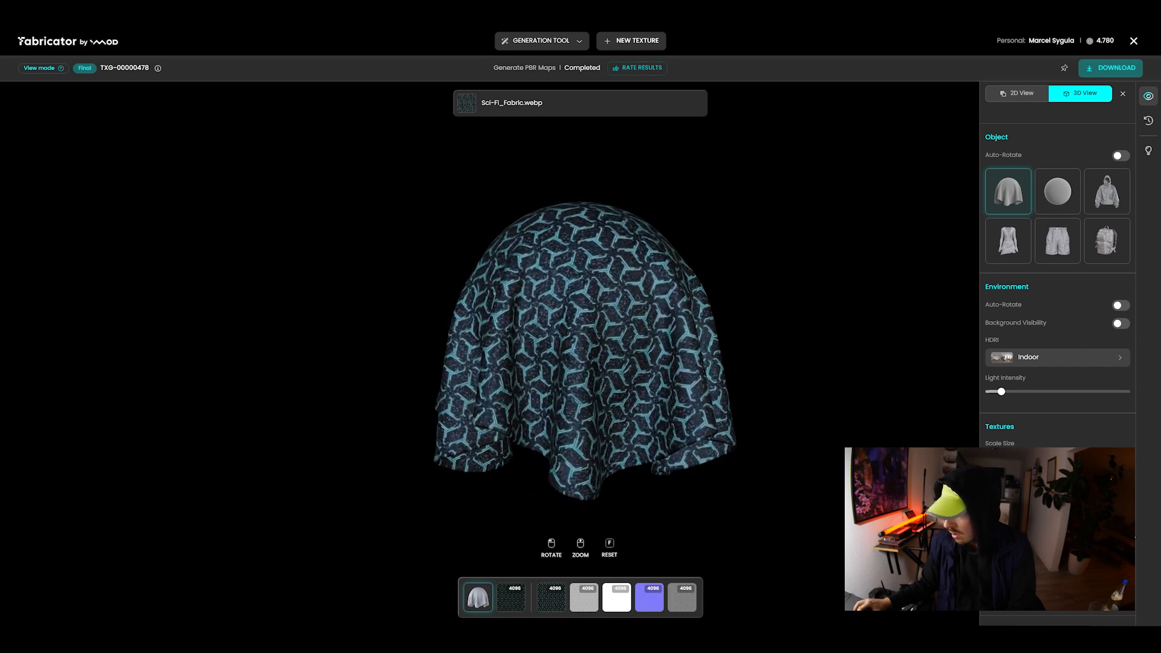
left_click_drag(1127, 542, 1151, 542)
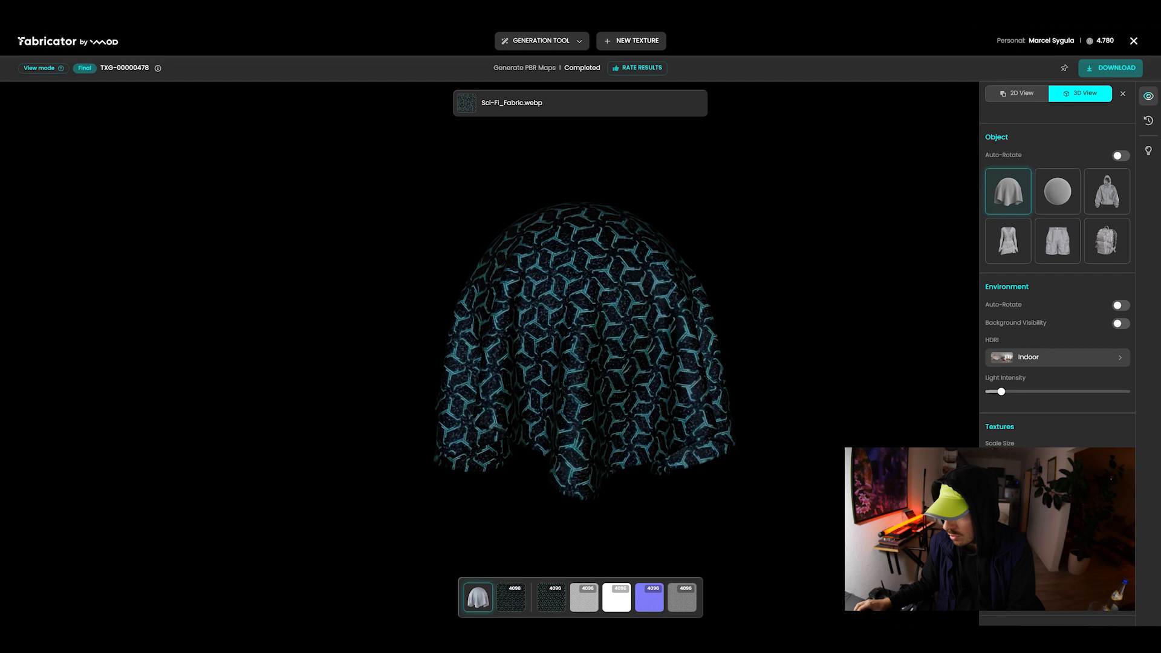
left_click_drag(614, 371, 705, 389)
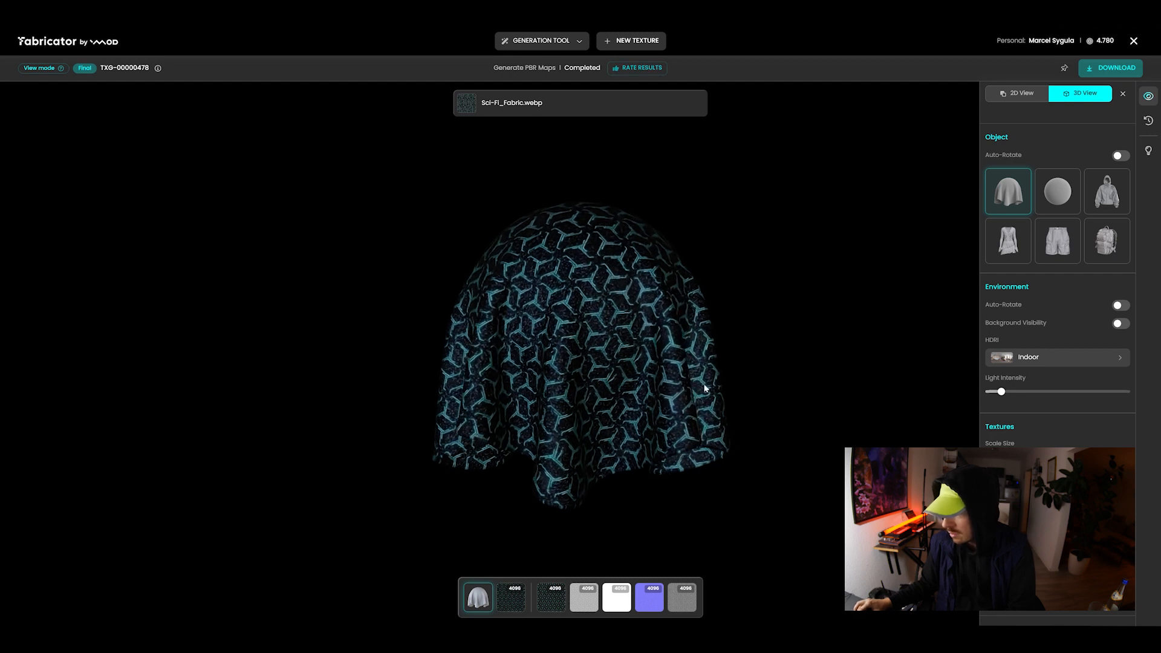
scroll(551, 312, "up", 5)
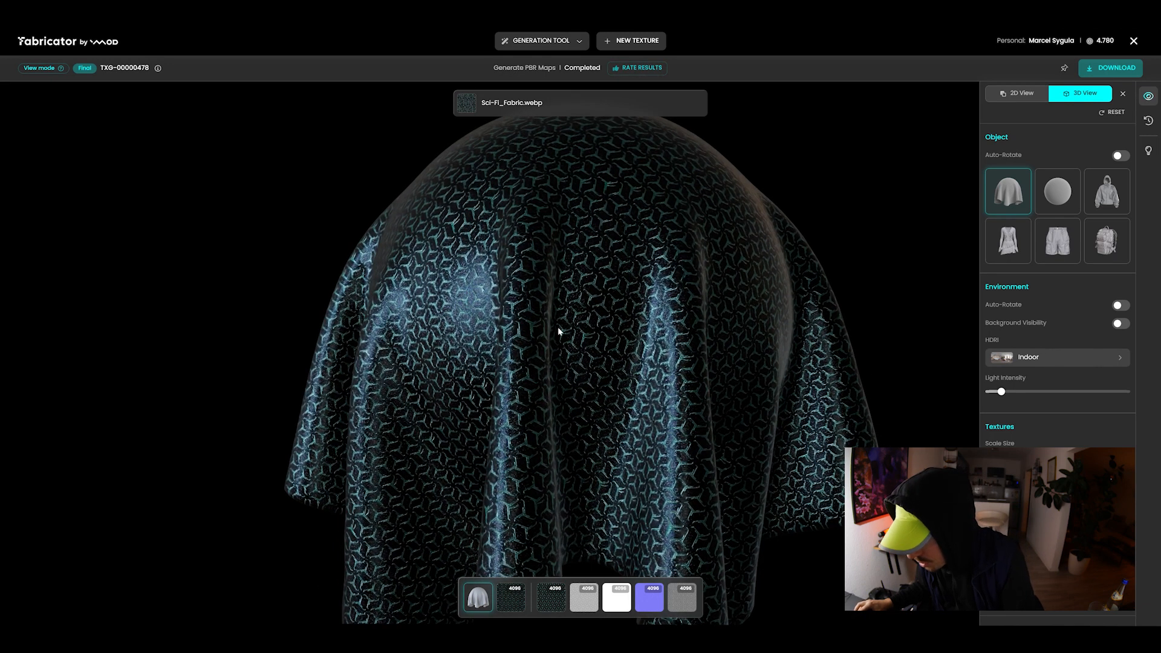
left_click_drag(593, 339, 500, 300)
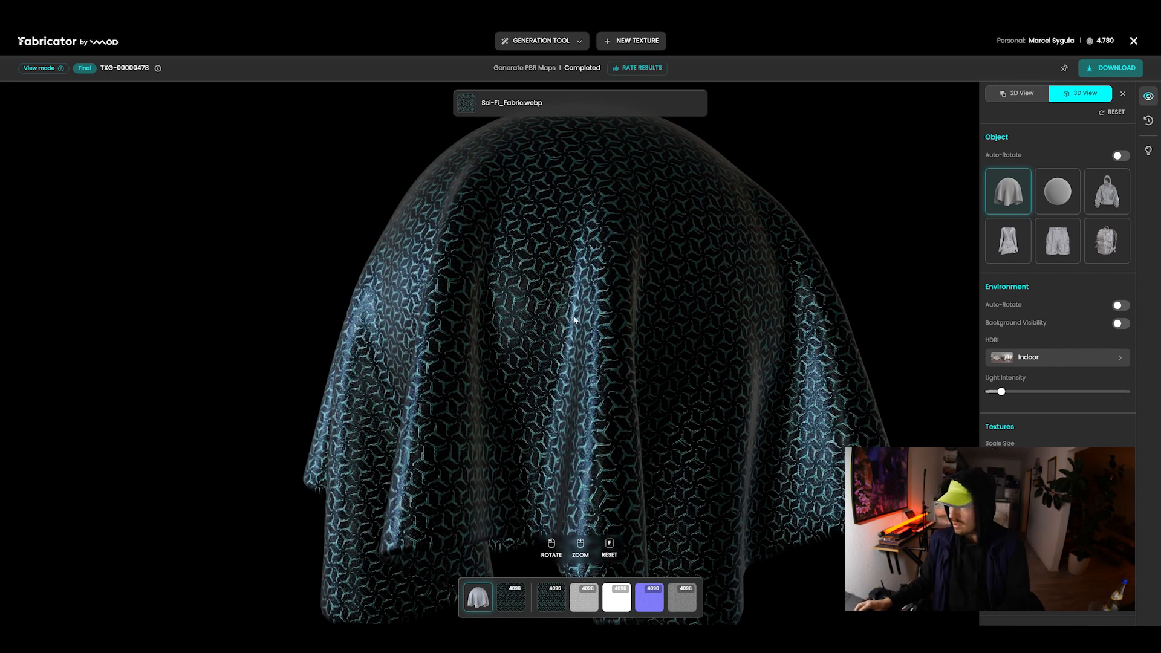
left_click_drag(526, 305, 530, 294)
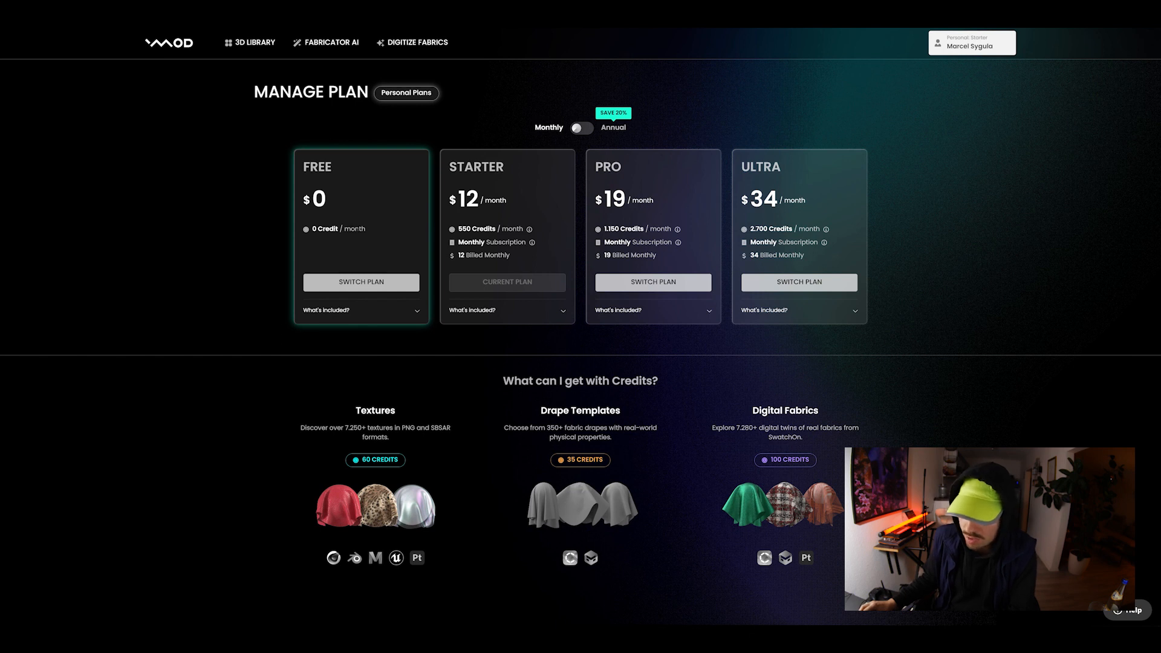
Review the monthly prices and credits of the Starter and Pro personal plans.
left_click_drag(460, 200, 489, 201)
left_click(475, 229)
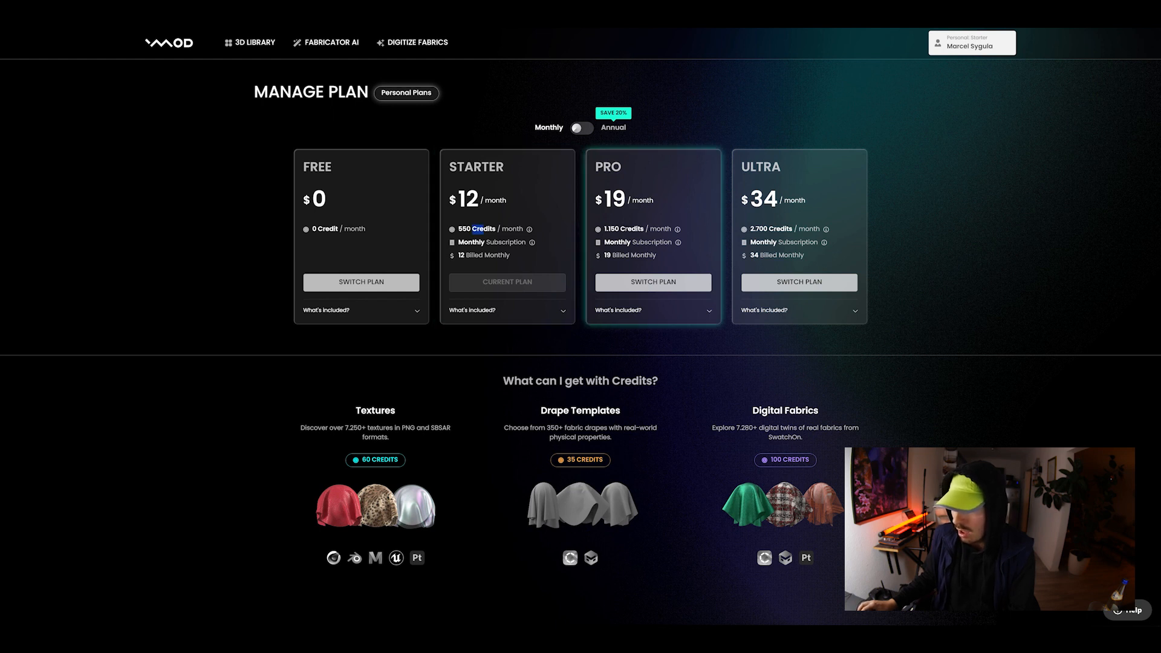
left_click_drag(613, 200, 631, 201)
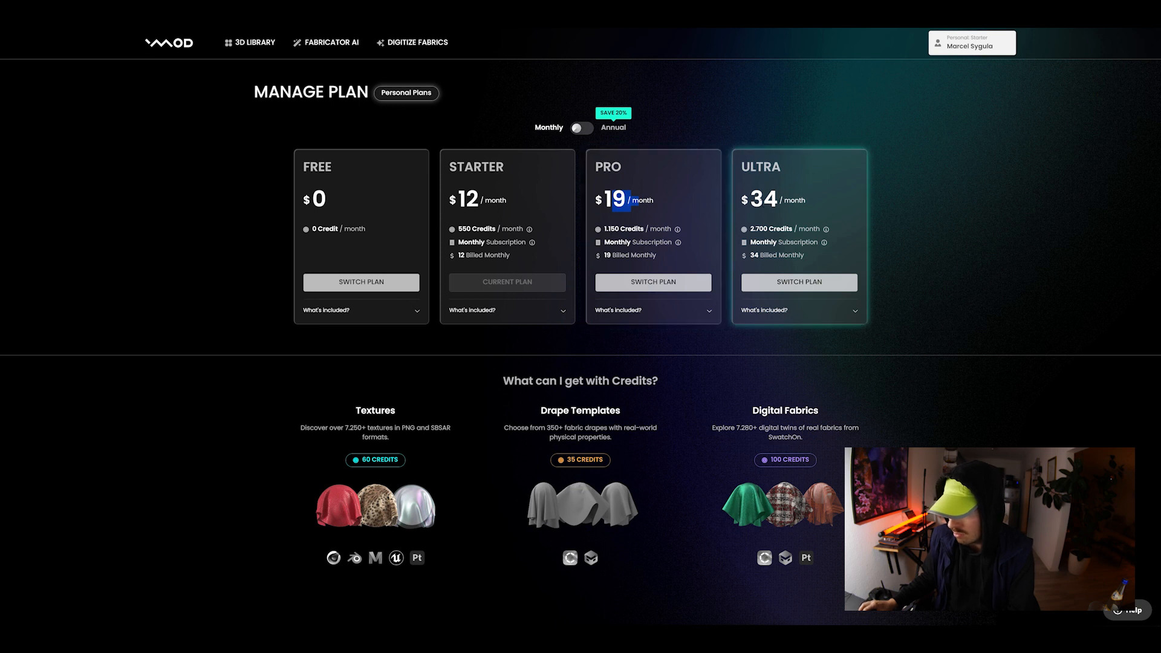
Check the Ultra plan's monthly credits and compare the personal plans' prices under annual billing.
left_click(759, 229)
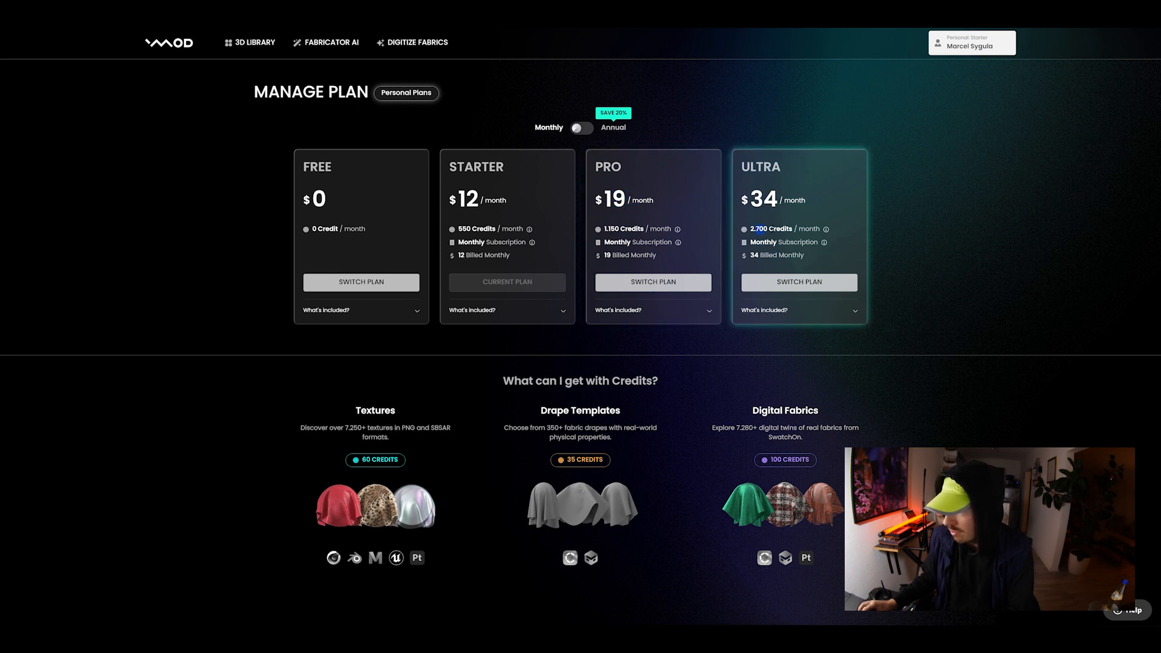
left_click(610, 127)
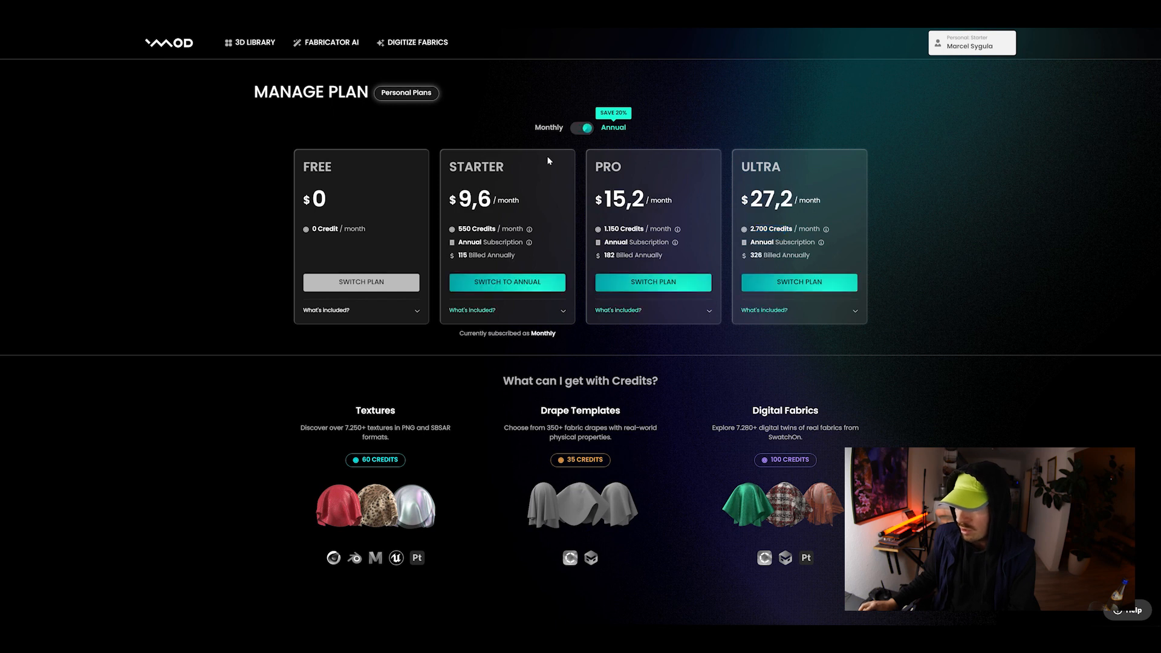
left_click(584, 129)
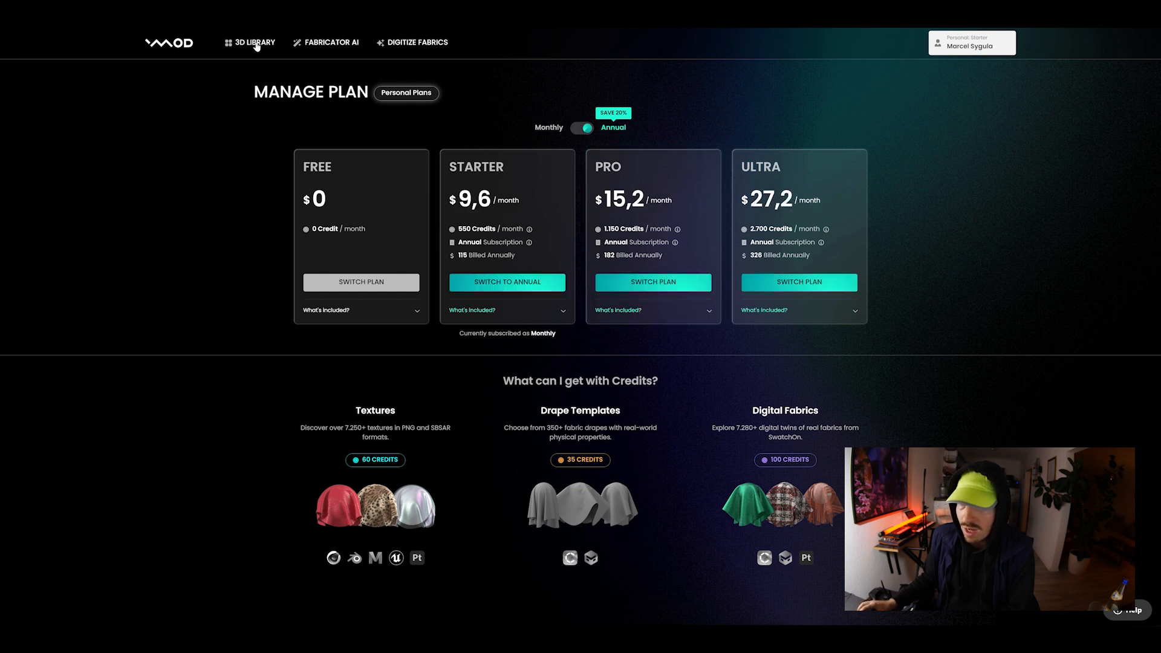
Open the Digital Fabrics collection of the 3D library and browse its draped fabric previews.
mouse_move(262, 47)
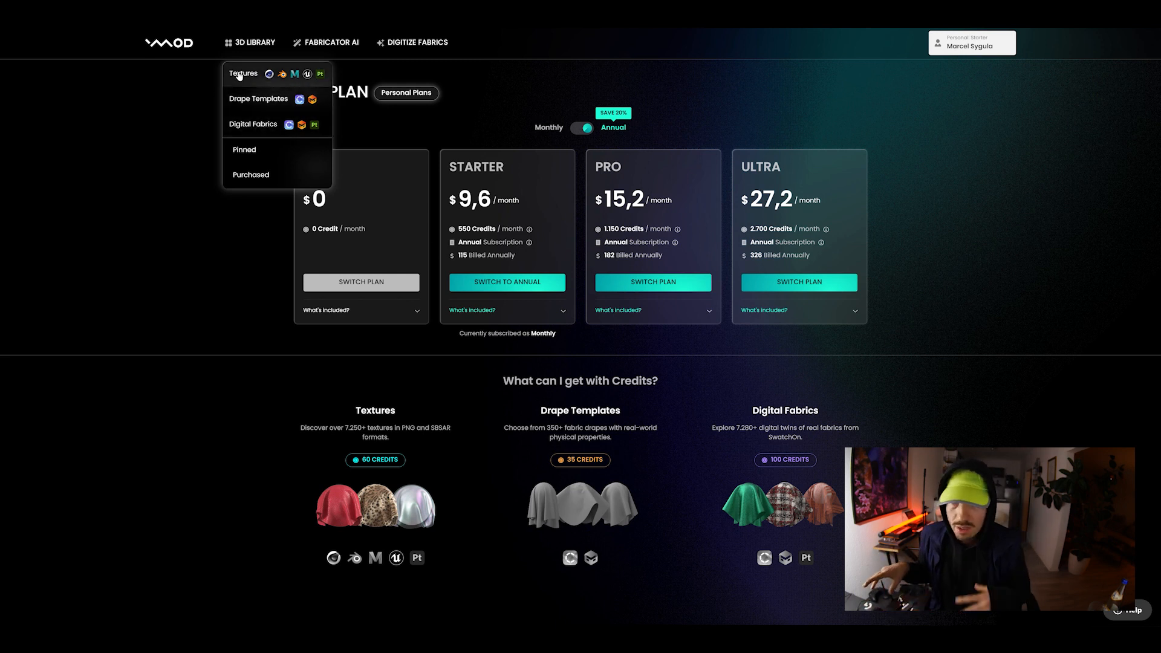
left_click(270, 126)
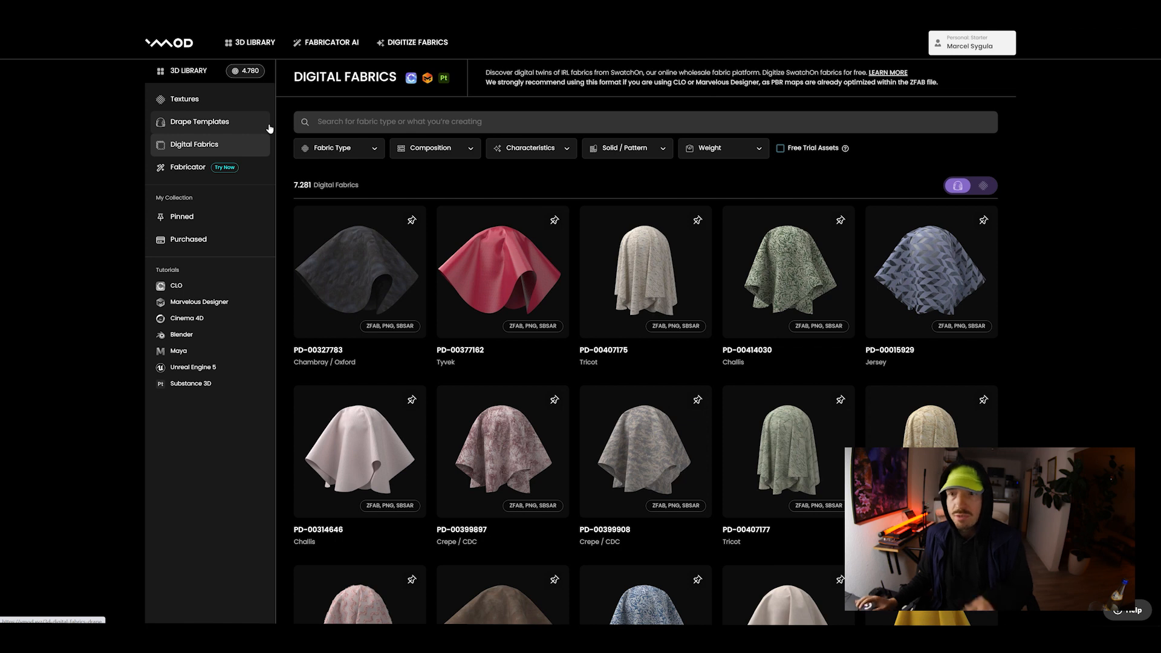
scroll(646, 266, "down", 1)
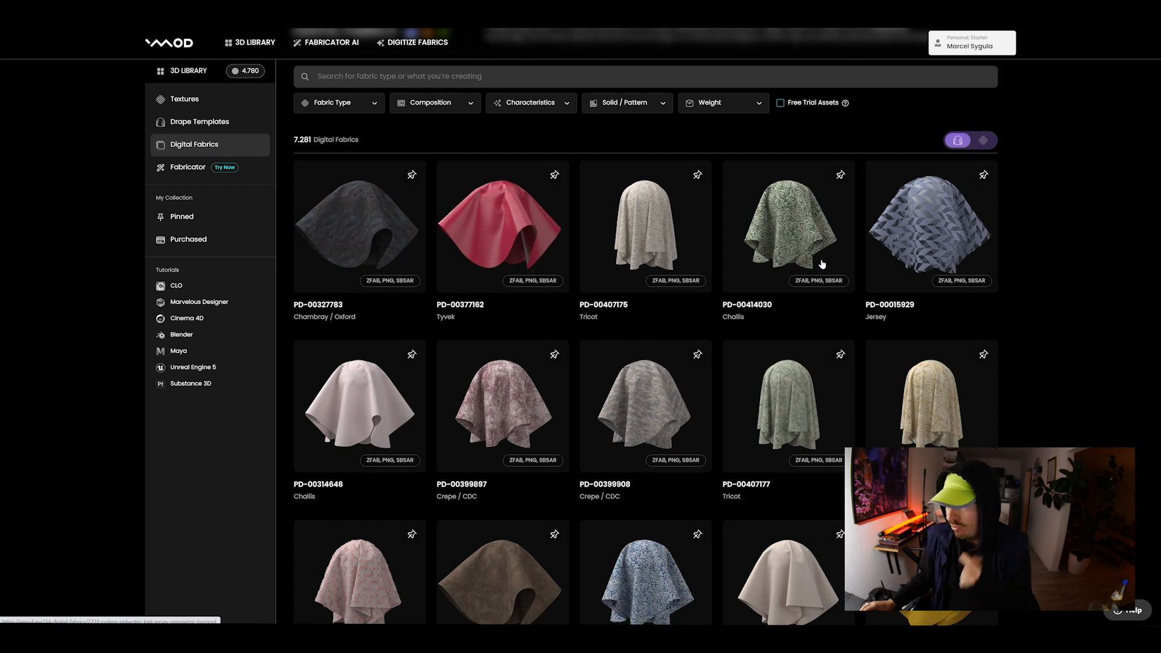
scroll(787, 236, "down", 1)
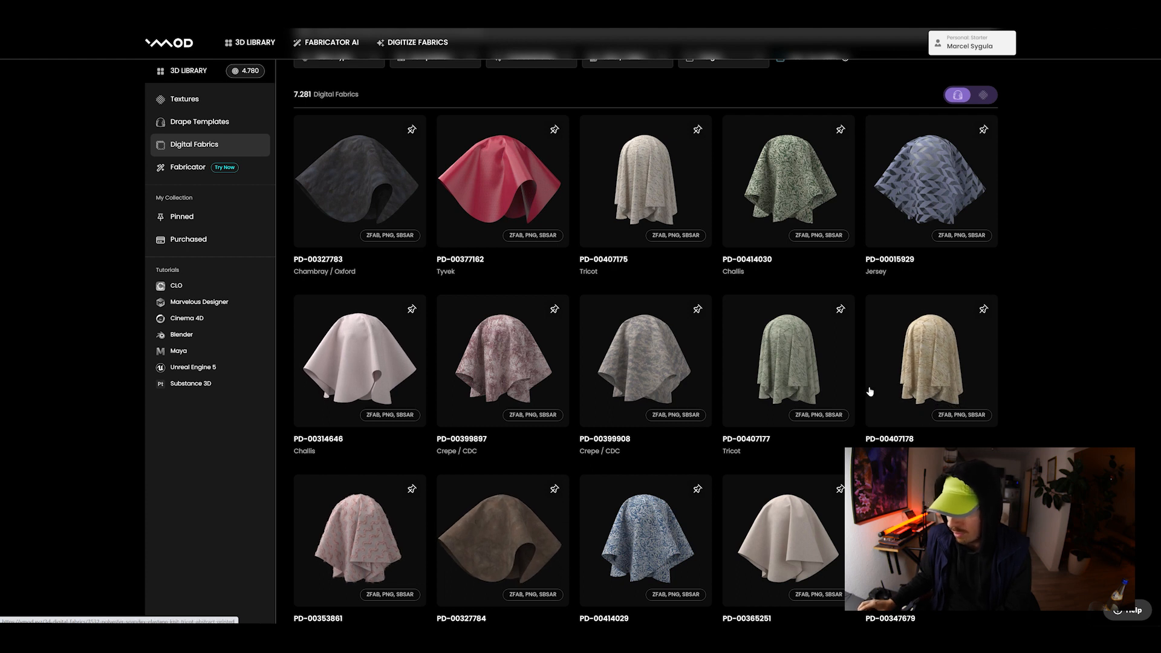
scroll(1045, 347, "up", 2)
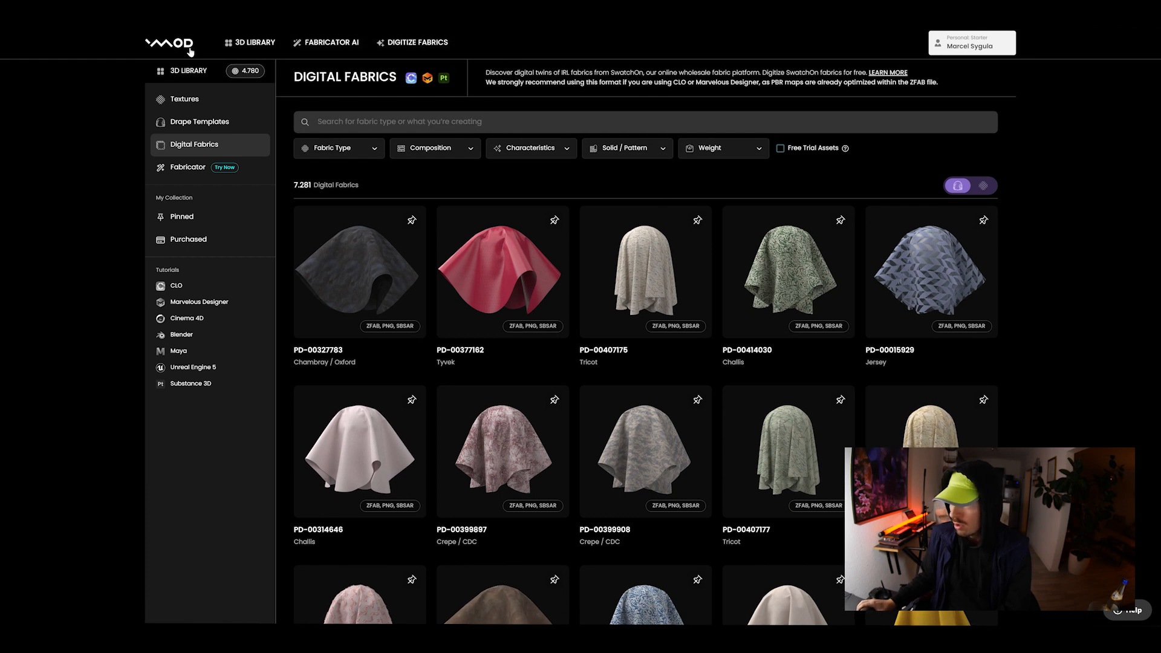